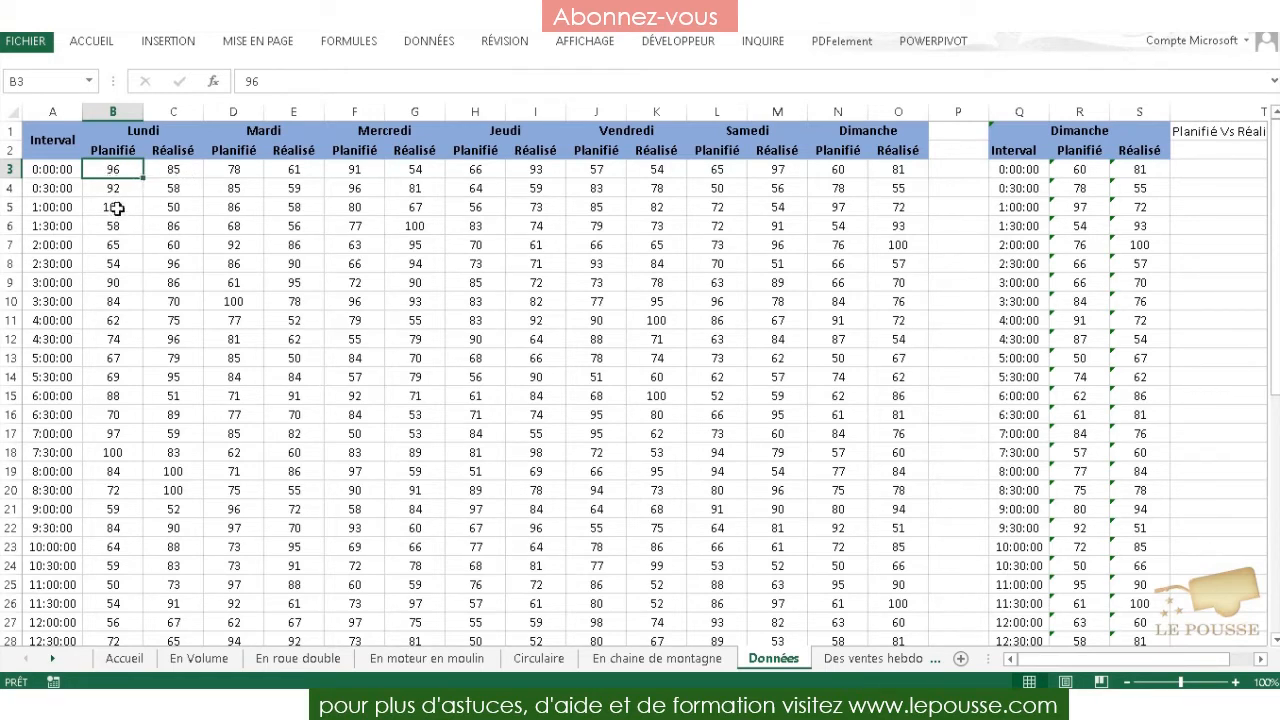
Step: Review the planned and actual figures for each weekday on the Données sheet
{"action": "scroll", "coordinate": [100, 215], "scroll_direction": "down", "scroll_amount": 5}
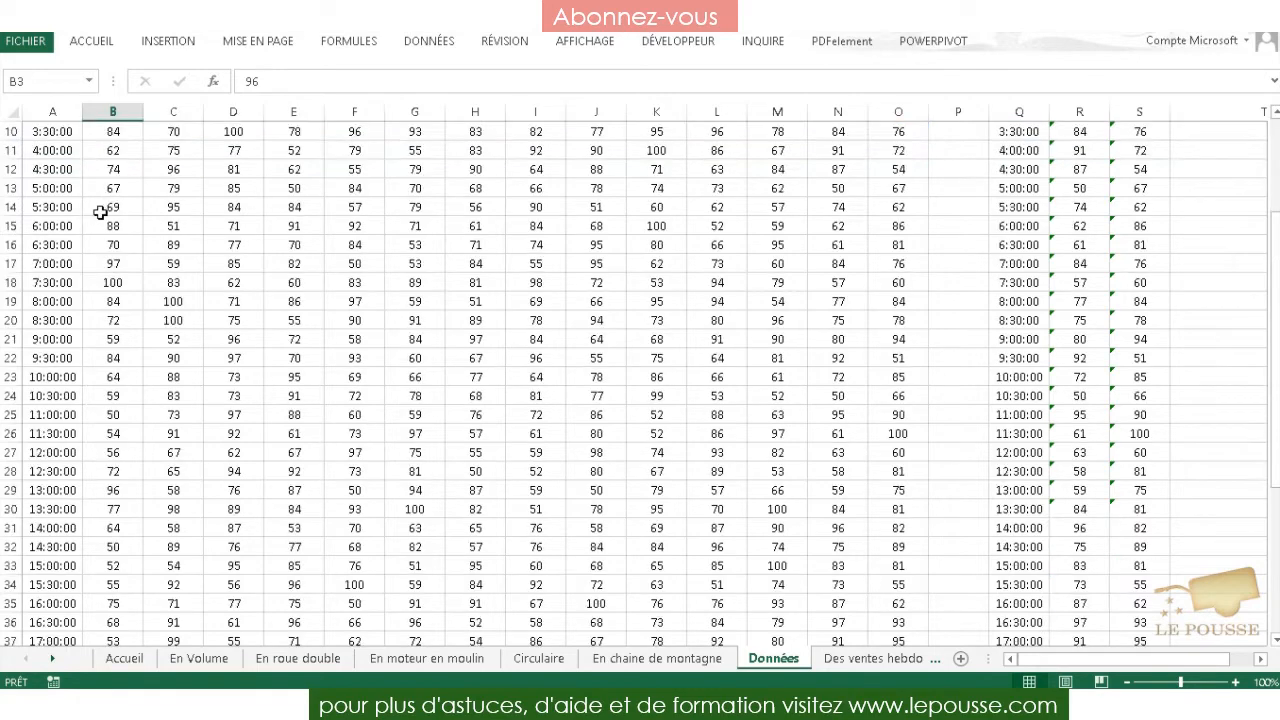
{"action": "scroll", "coordinate": [105, 217], "scroll_direction": "down", "scroll_amount": 4}
{"action": "scroll", "coordinate": [187, 188], "scroll_direction": "up", "scroll_amount": 9}
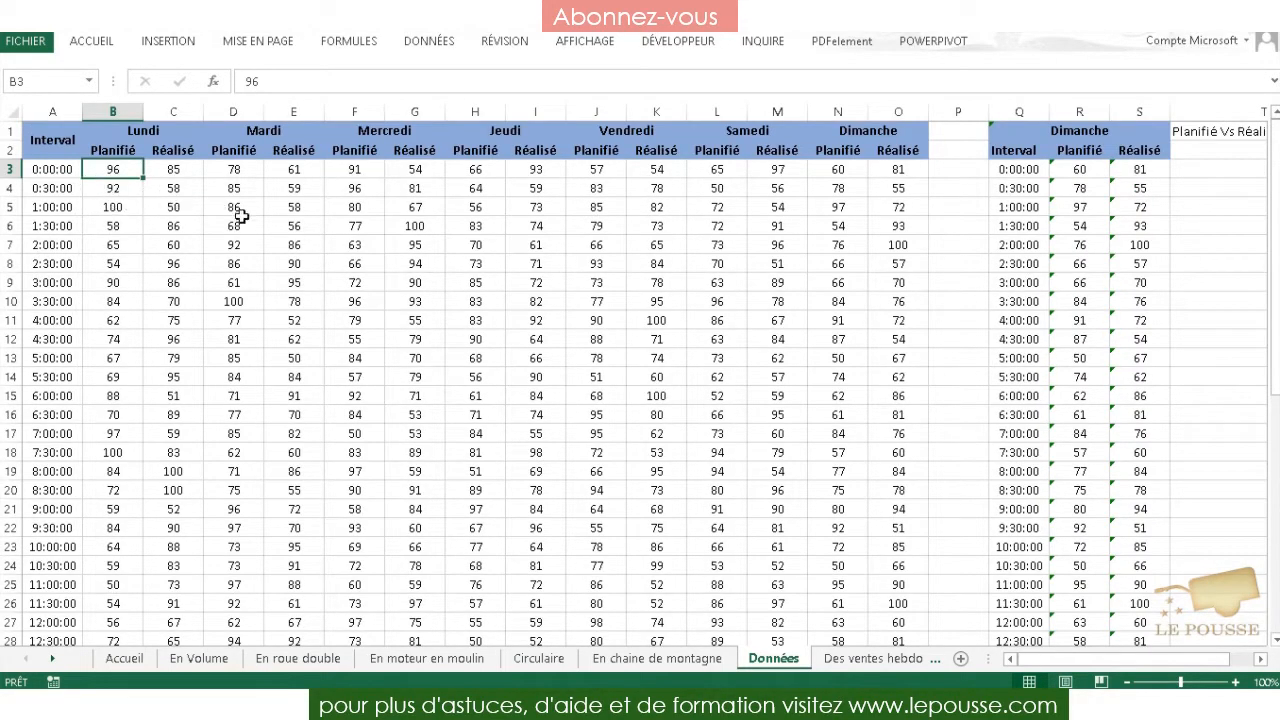
{"action": "left_click", "coordinate": [175, 172]}
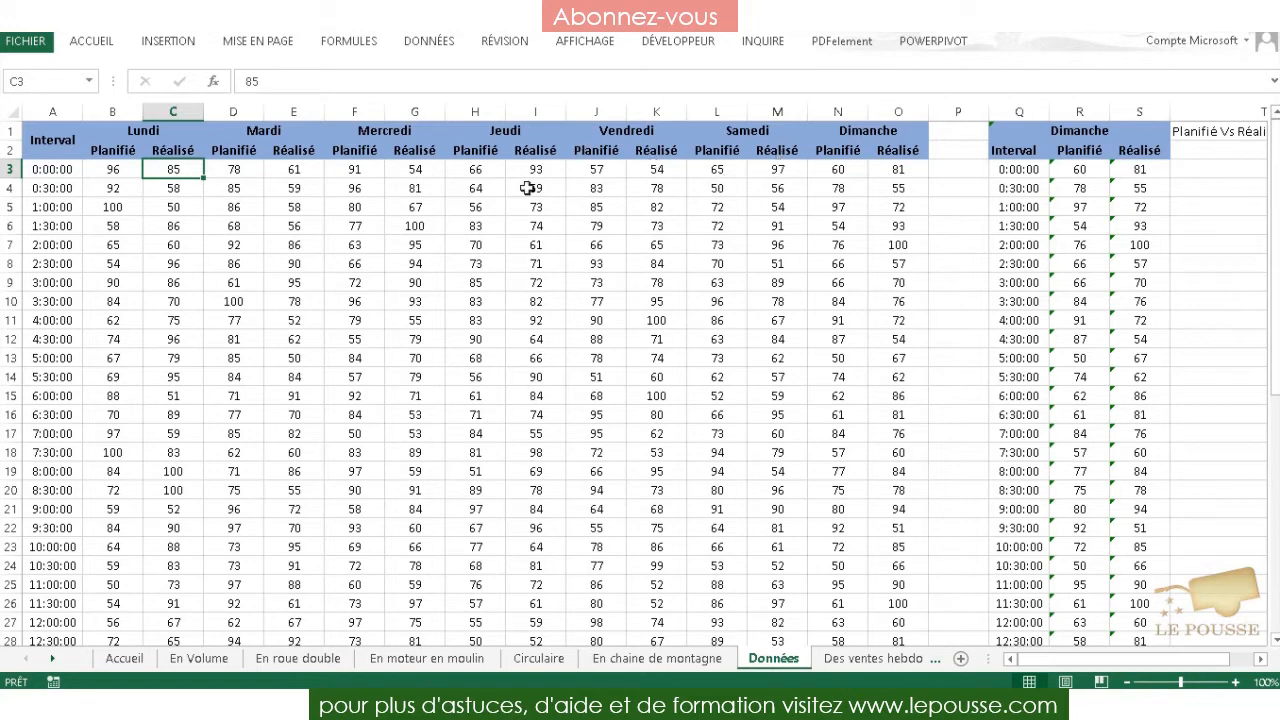
Step: Open the En chaine de montagne dashboard and switch its chart from Dimanche back to Vendredi
{"action": "left_click", "coordinate": [645, 658]}
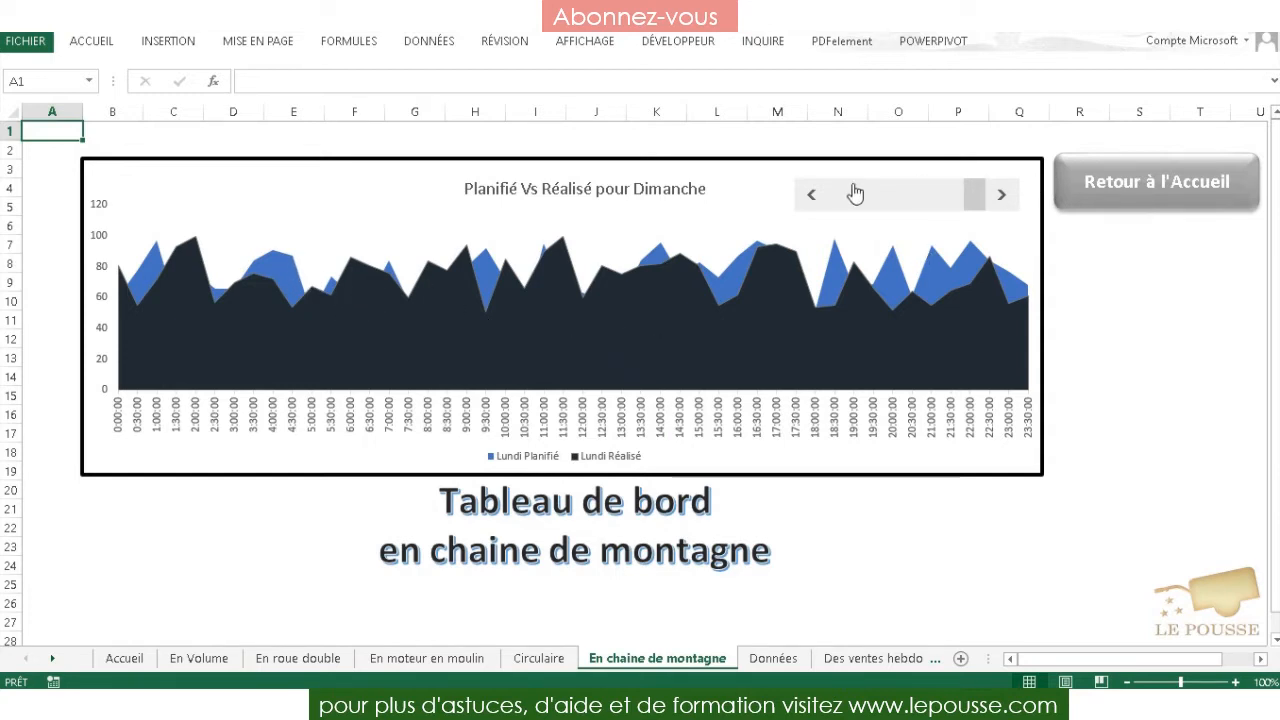
{"action": "left_click", "coordinate": [810, 196]}
{"action": "left_click", "coordinate": [810, 196]}
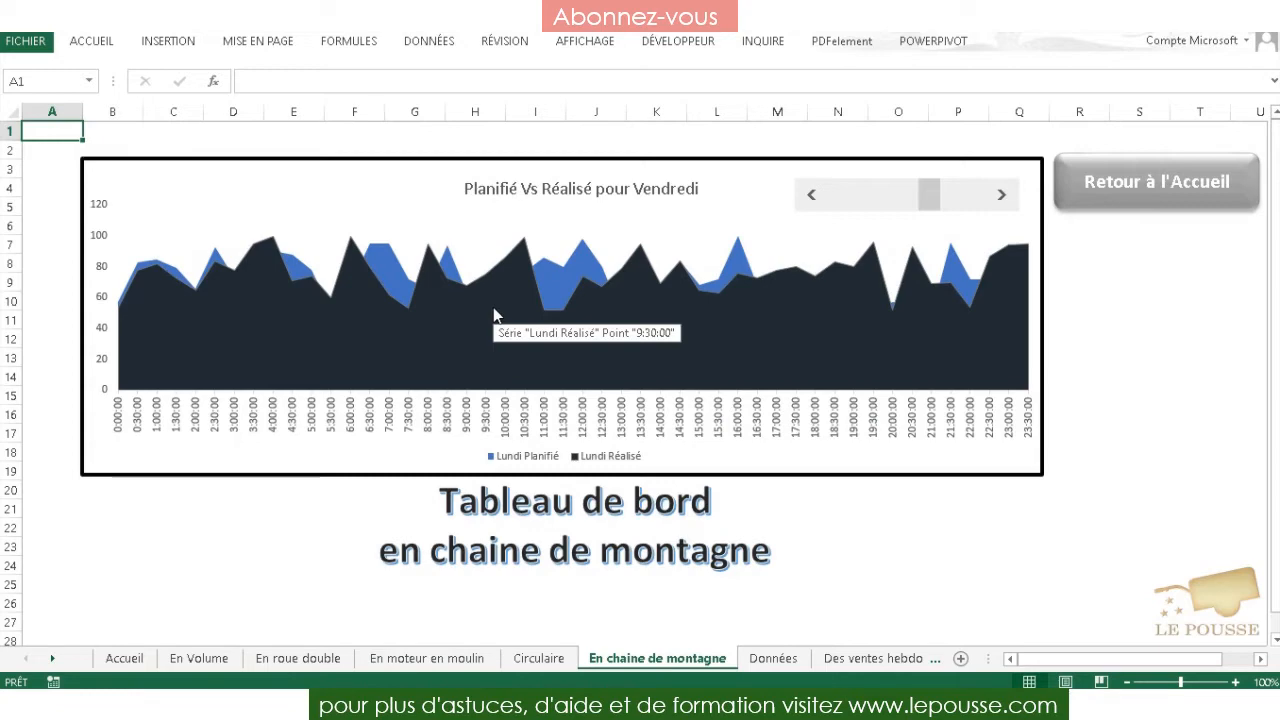
Step: Copy the weekly table A1:O50 from the Données sheet into cell A1 of a new blank workbook
{"action": "key", "text": "ctrl+n"}
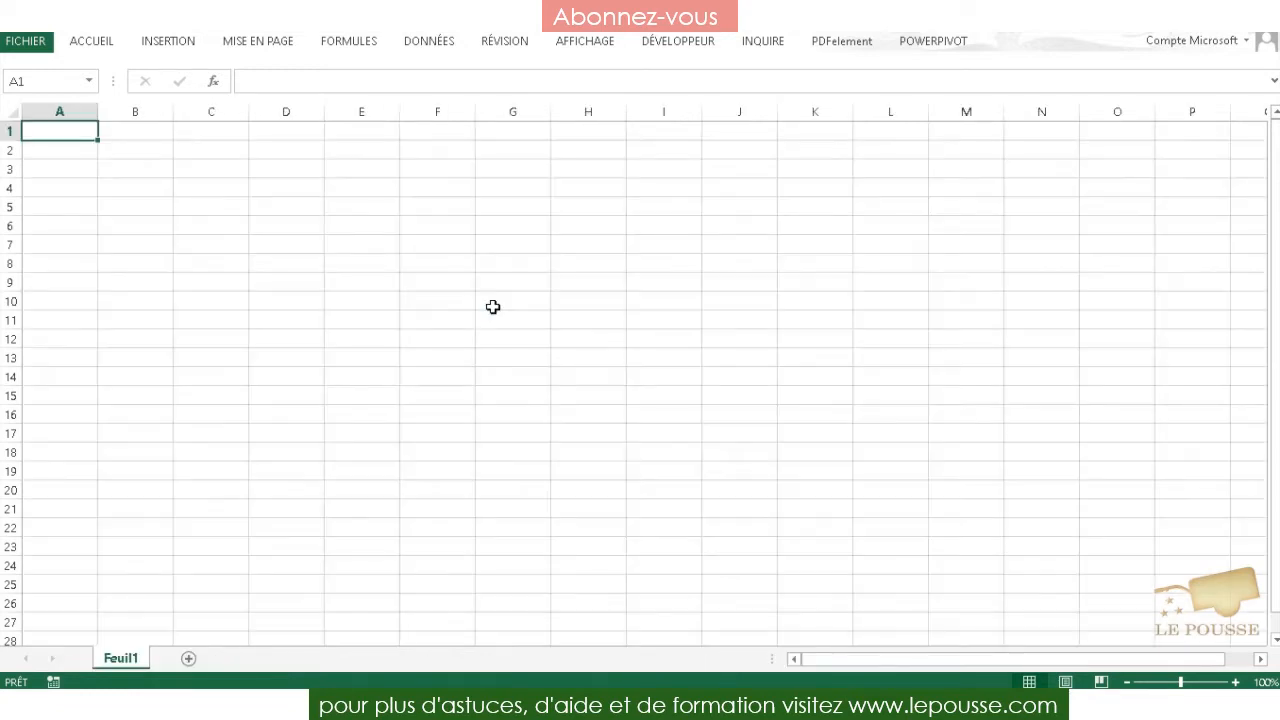
{"action": "key", "text": "alt+Tab"}
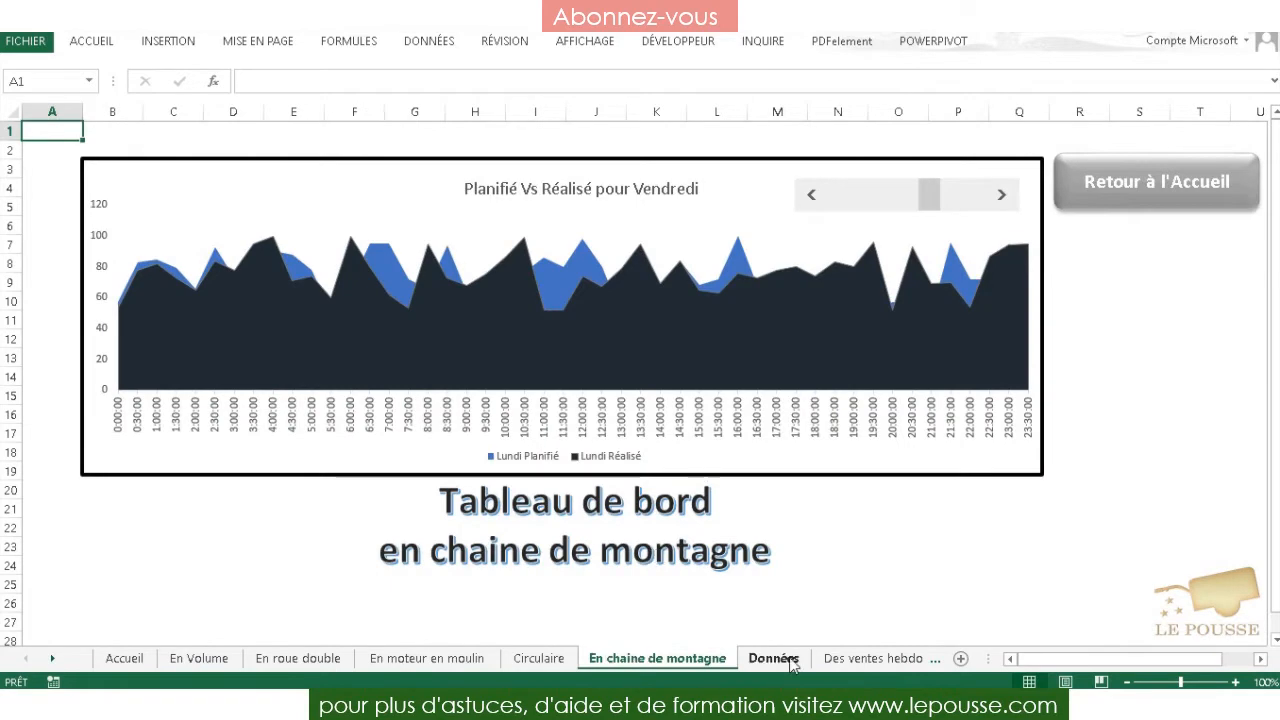
{"action": "left_click", "coordinate": [773, 657]}
{"action": "left_click_drag", "start_coordinate": [43, 141], "coordinate": [872, 617]}
{"action": "key", "text": "ctrl+c"}
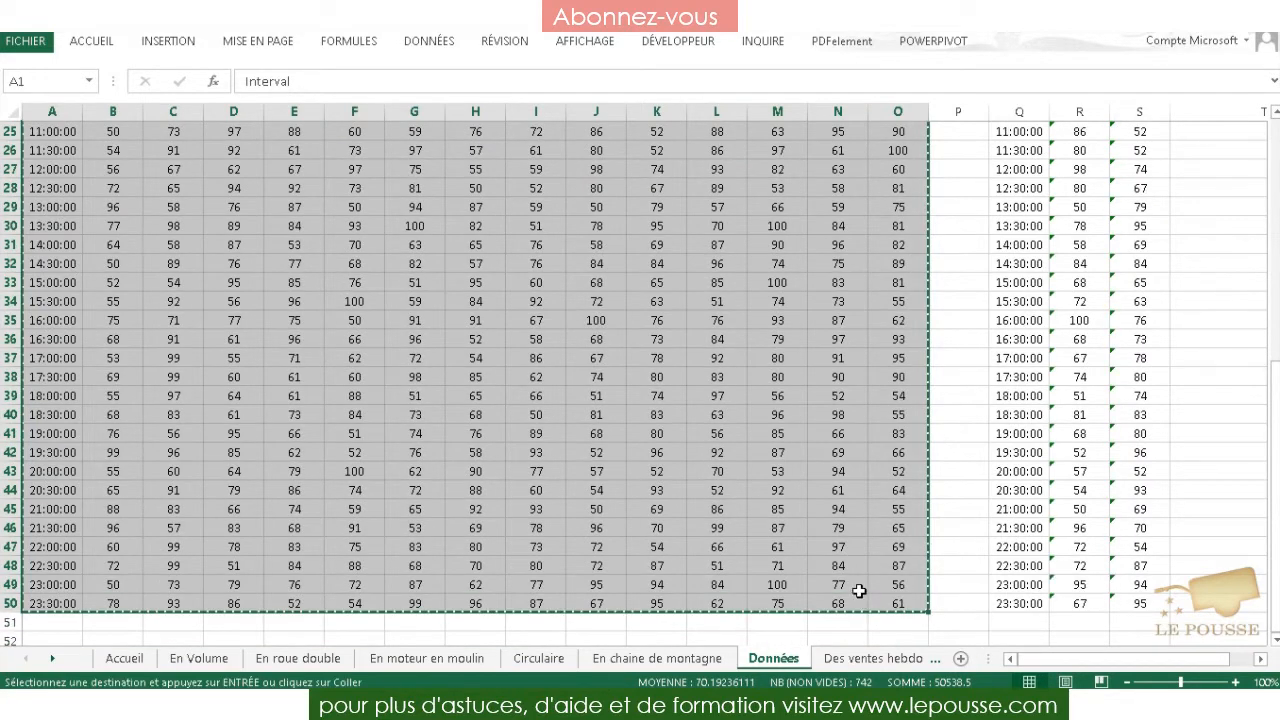
{"action": "key", "text": "ctrl+n"}
{"action": "key", "text": "ctrl+v"}
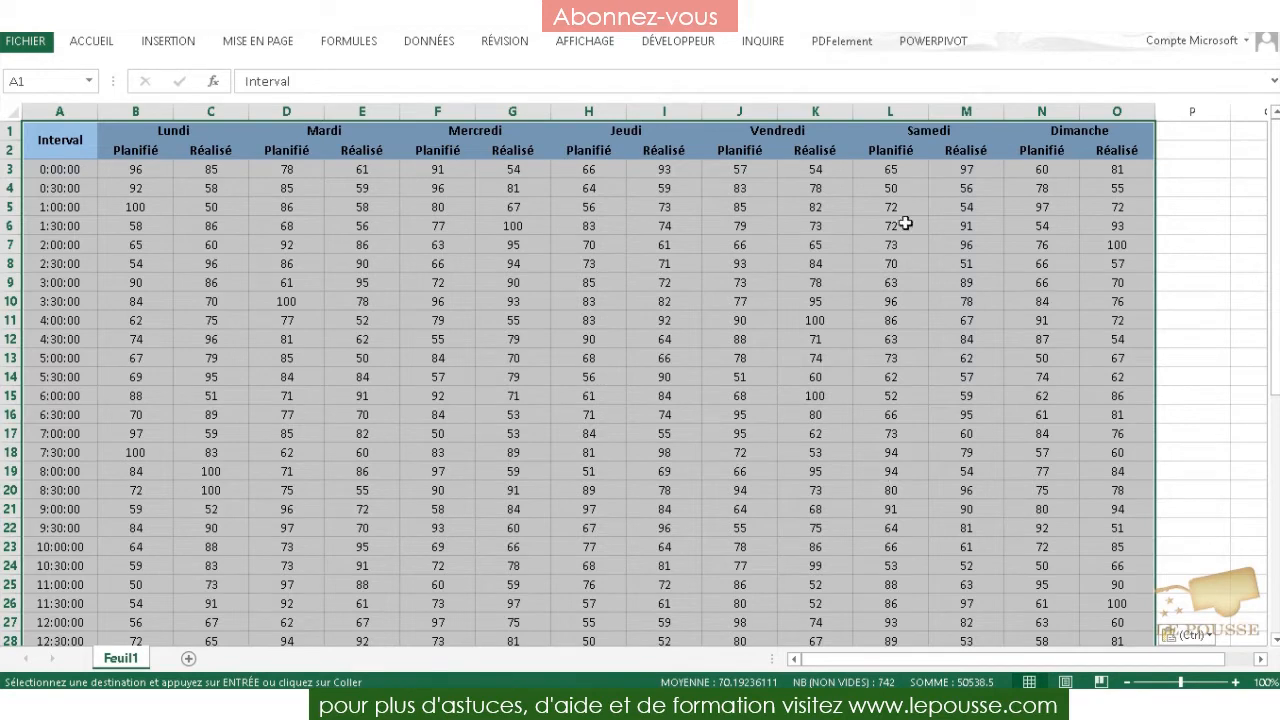
Step: Autofit the widths of columns A through O to their contents
{"action": "left_click_drag", "start_coordinate": [62, 108], "coordinate": [1112, 130]}
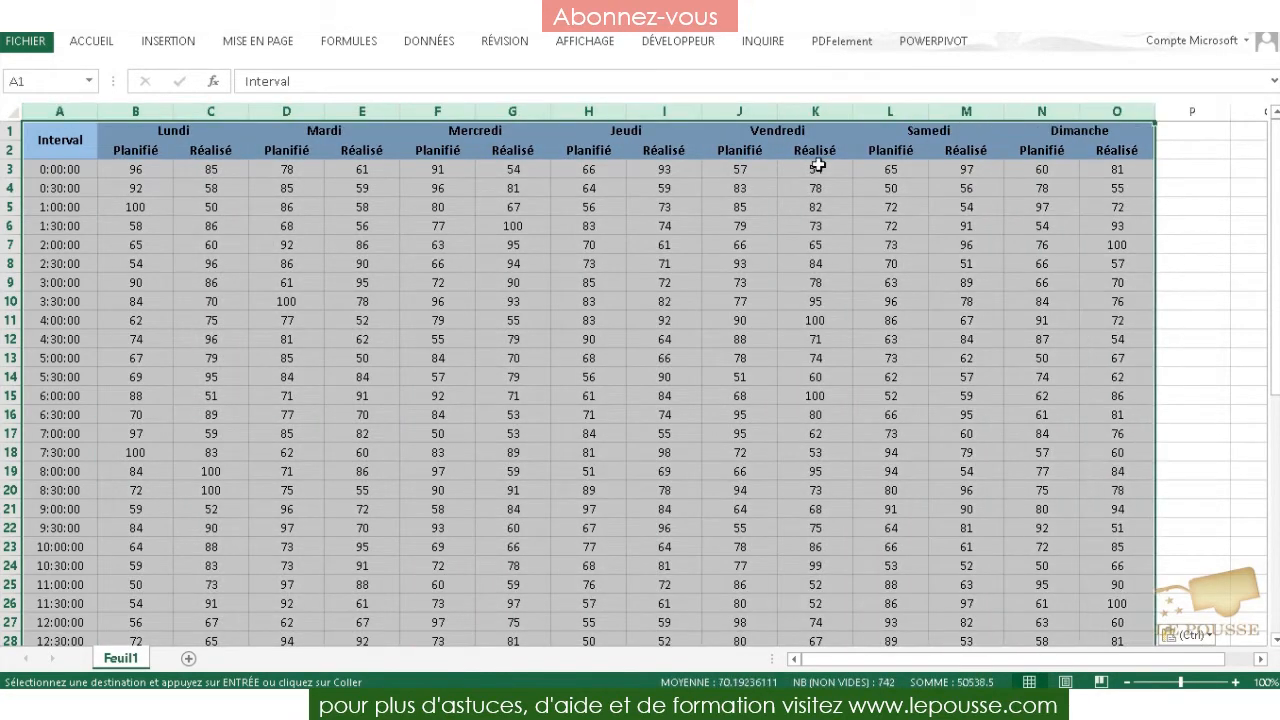
{"action": "right_click", "coordinate": [605, 146]}
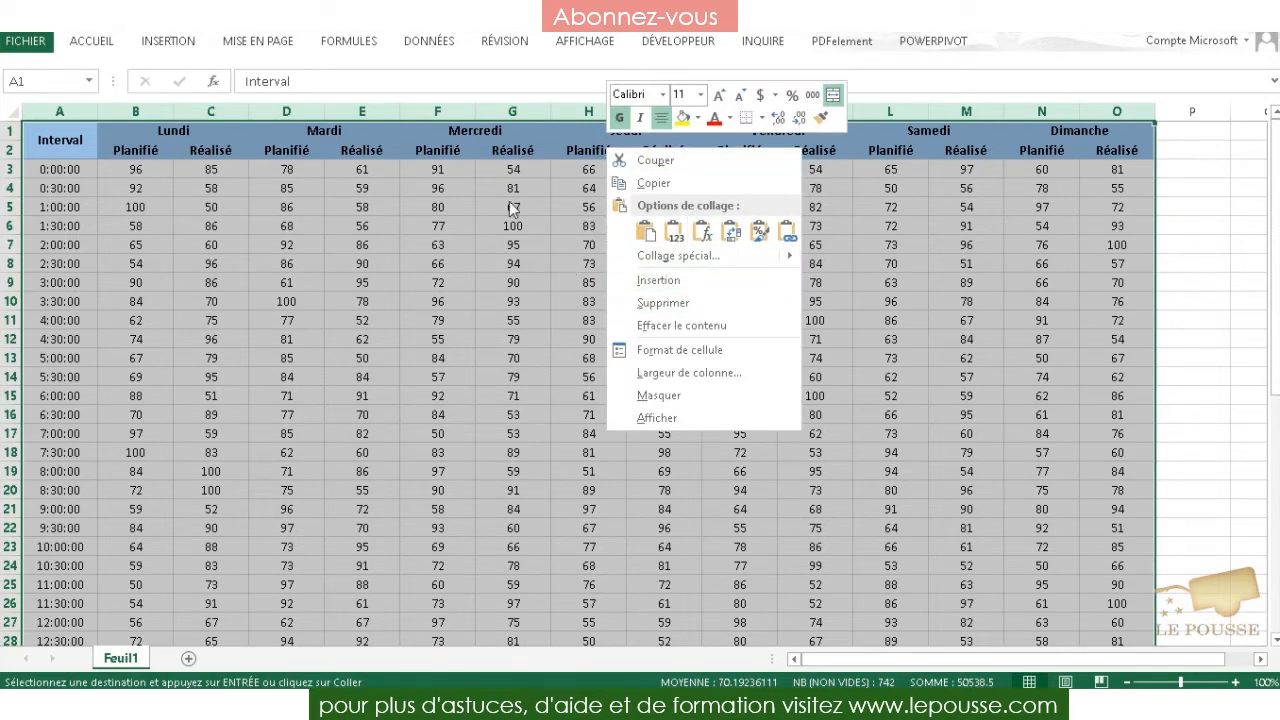
{"action": "key", "text": "Escape"}
{"action": "double_click", "coordinate": [476, 111]}
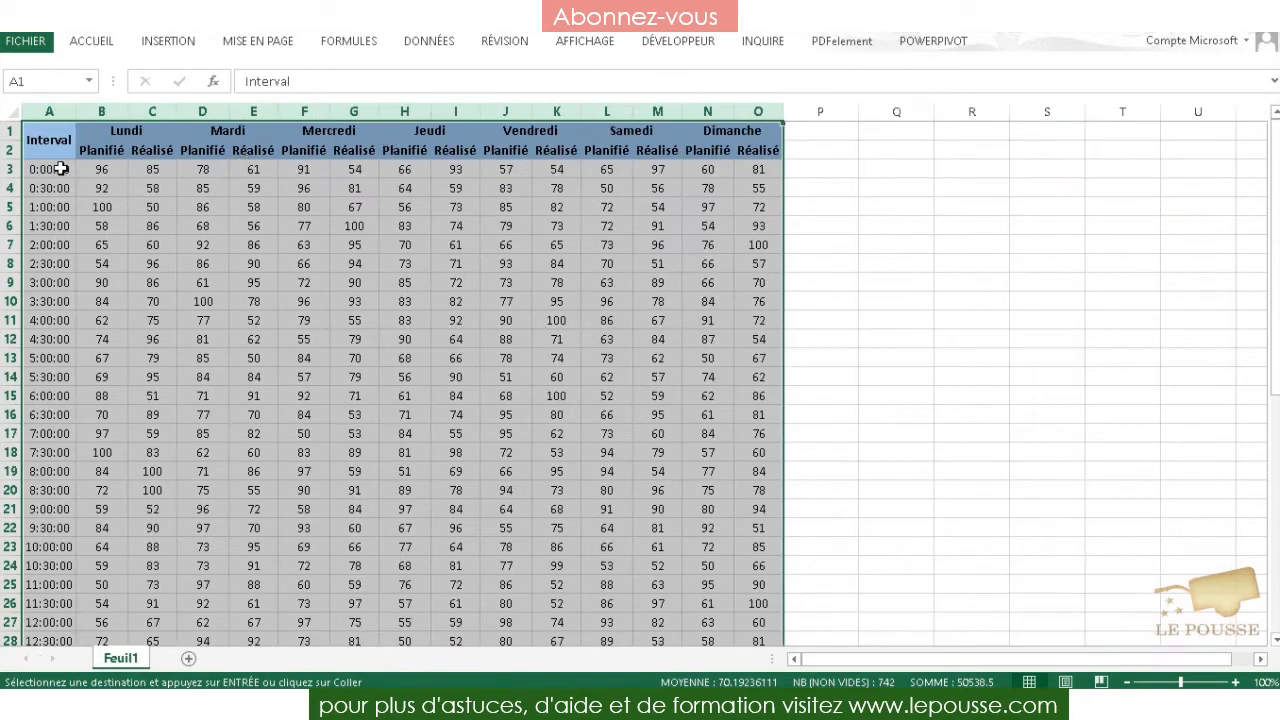
Step: Copy Lundi's Planifié and Réalisé headers to R2:S2 and the Interval header to Q2
{"action": "left_click_drag", "start_coordinate": [92, 149], "coordinate": [165, 150]}
{"action": "key", "text": "ctrl+c"}
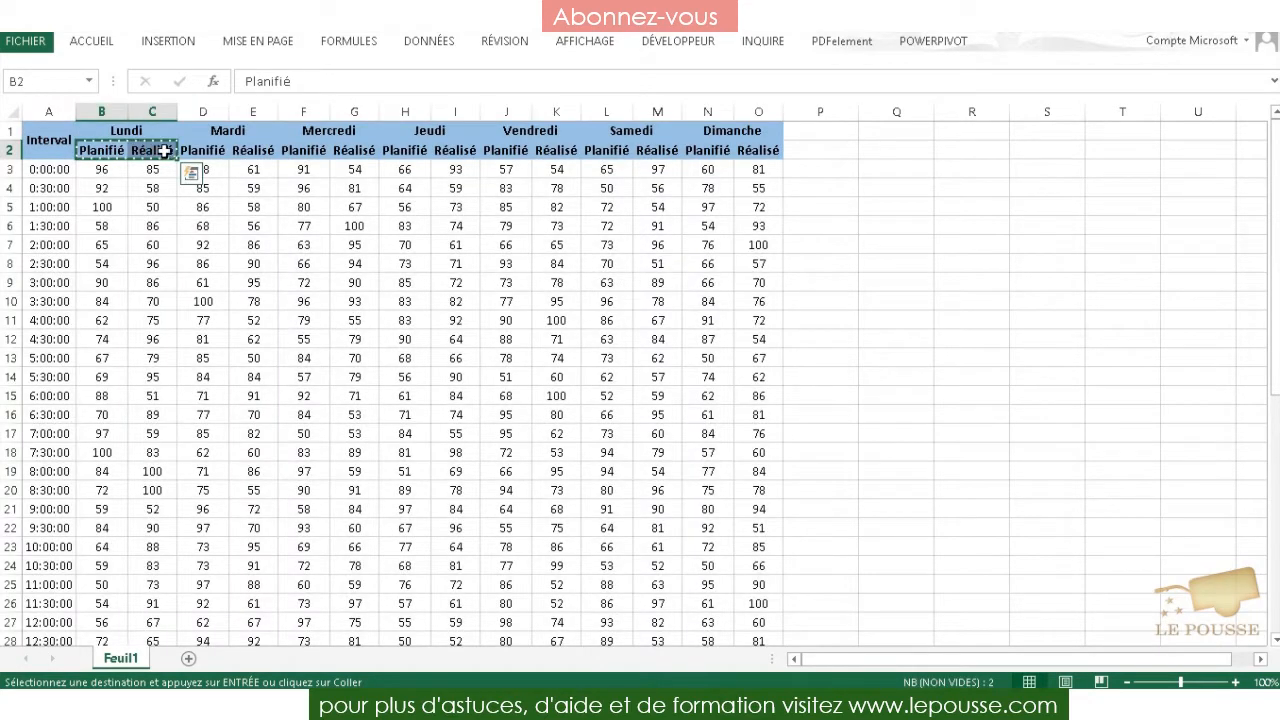
{"action": "left_click", "coordinate": [950, 154]}
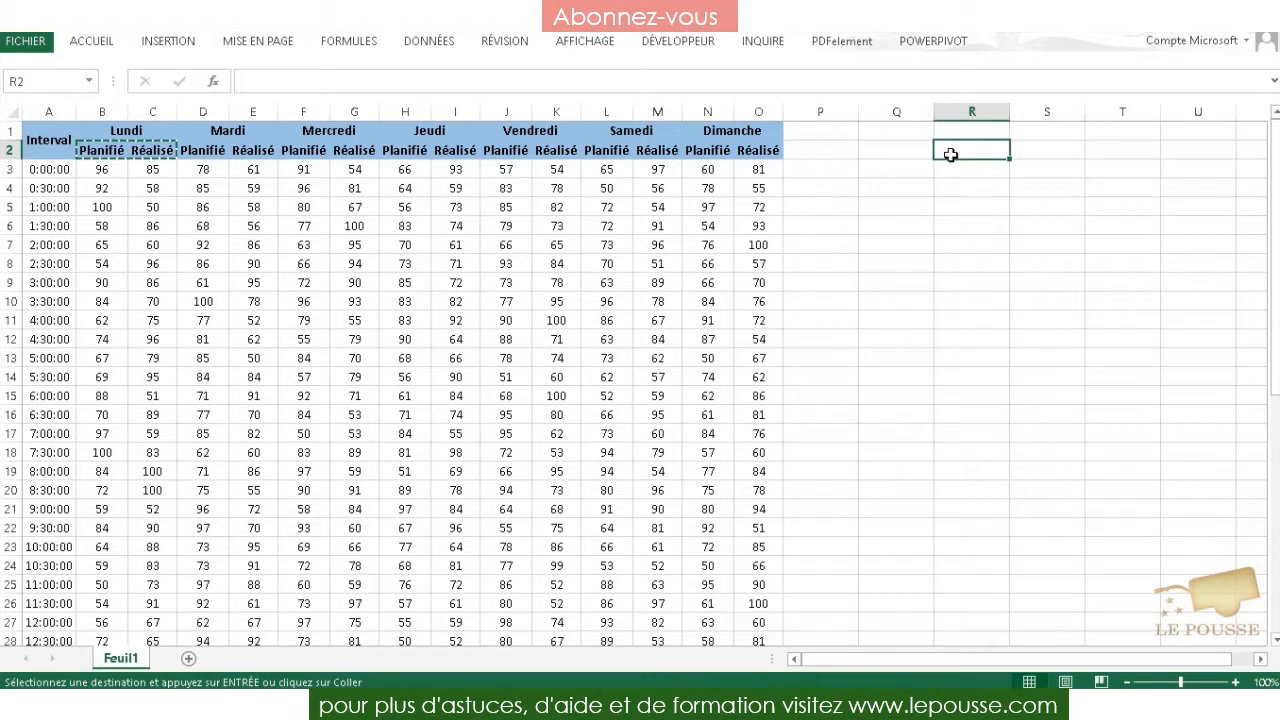
{"action": "key", "text": "ctrl+v"}
{"action": "left_click", "coordinate": [49, 139]}
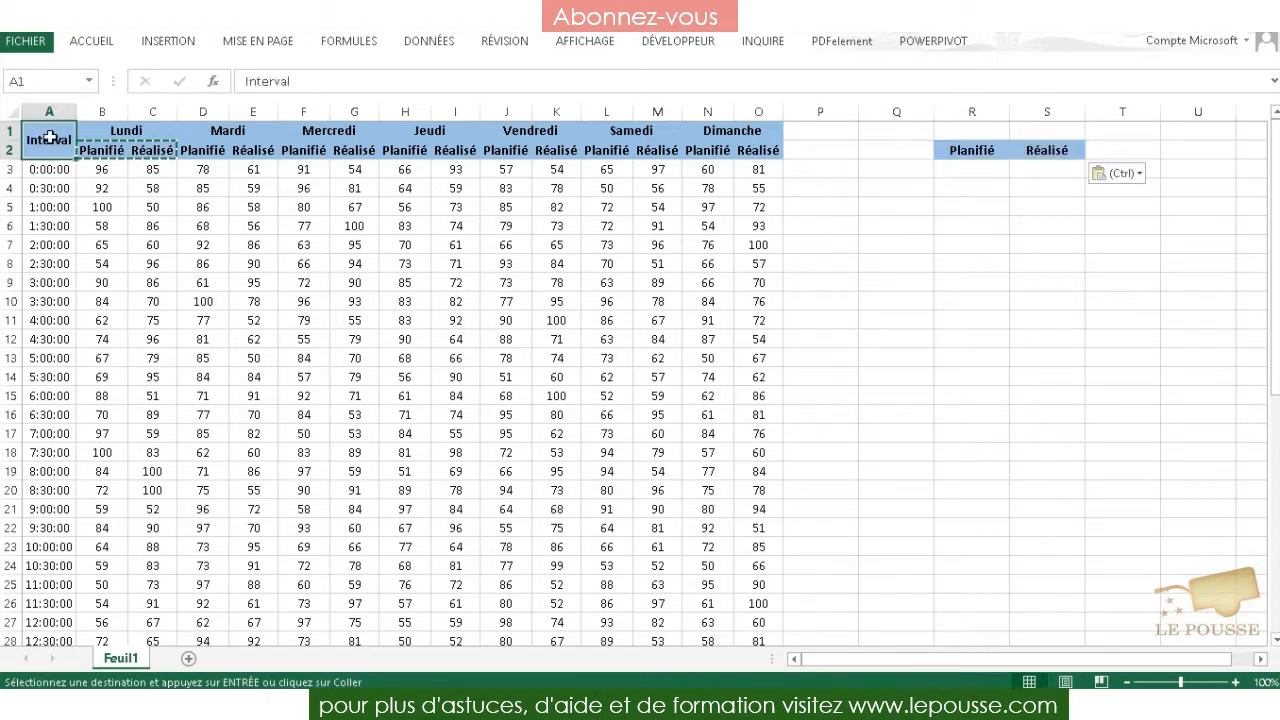
{"action": "key", "text": "ctrl+c"}
{"action": "left_click", "coordinate": [903, 149]}
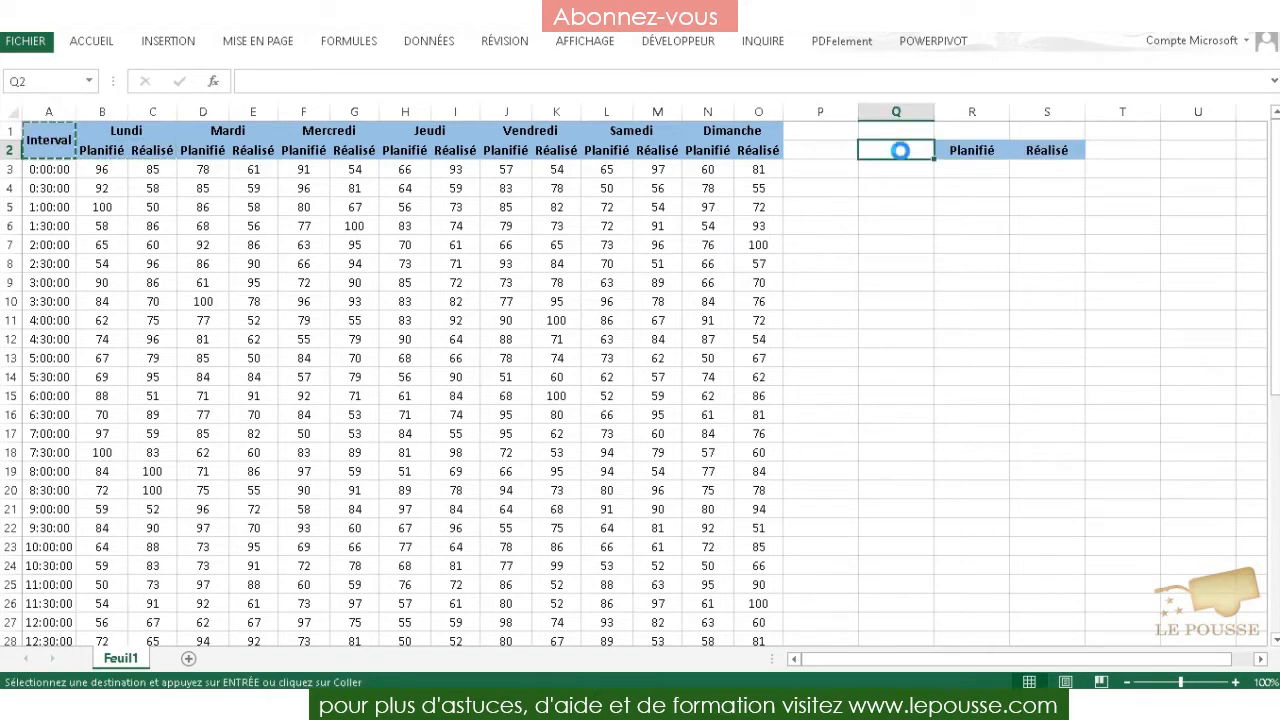
{"action": "key", "text": "ctrl+v"}
Step: Unmerge the copied Interval header in Q2:Q3 and clear the leftover blue fill from Q3 by filling from blank R3
{"action": "left_click", "coordinate": [95, 41]}
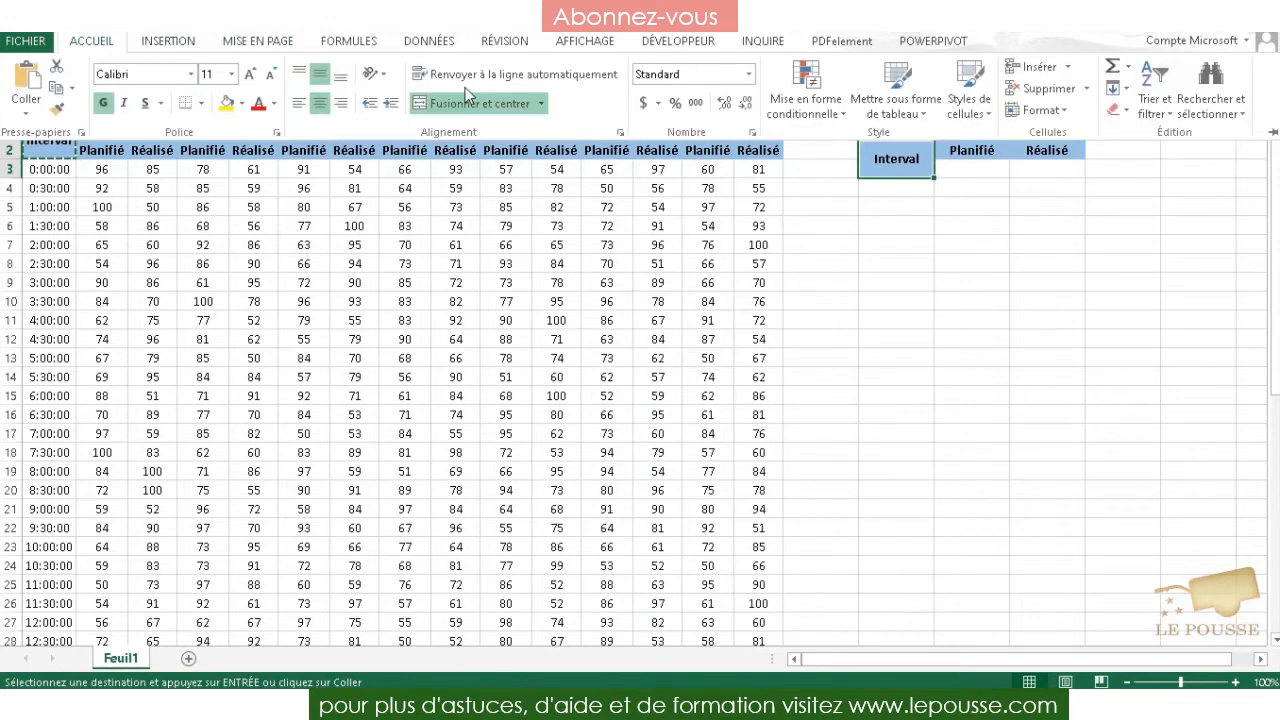
{"action": "left_click", "coordinate": [420, 105]}
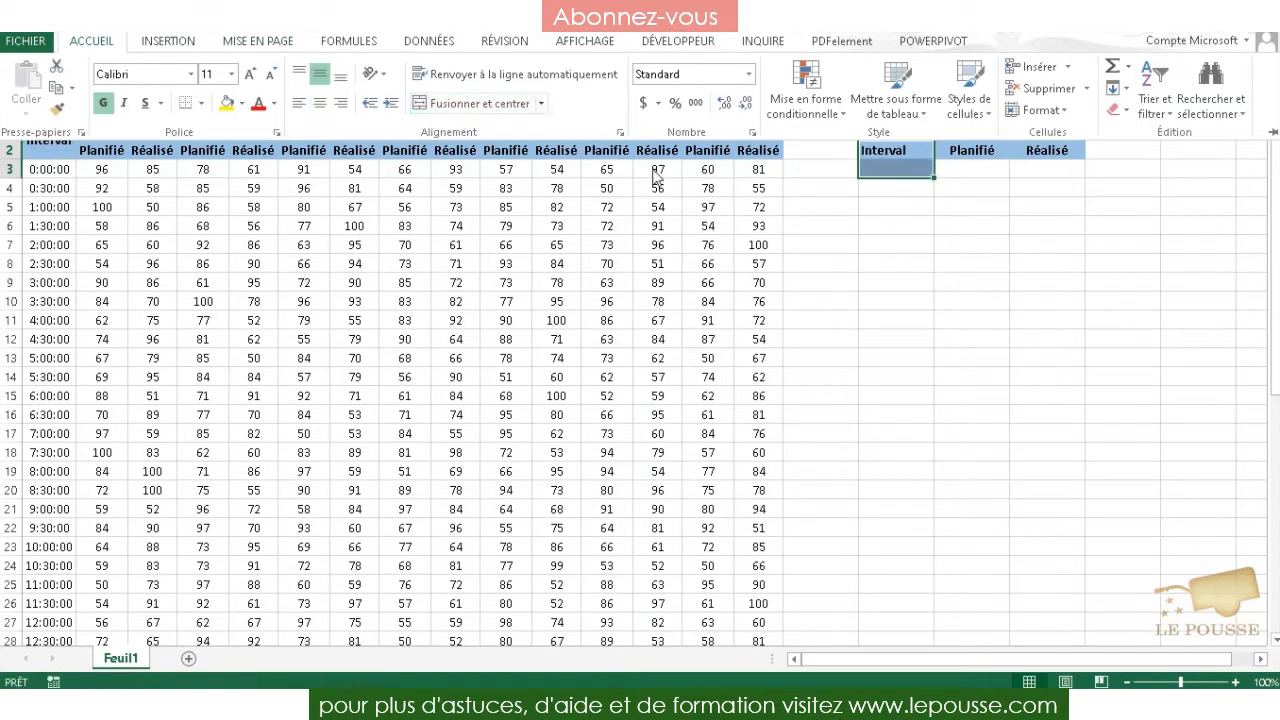
{"action": "left_click", "coordinate": [897, 200]}
{"action": "left_click", "coordinate": [966, 171]}
{"action": "left_click_drag", "start_coordinate": [1012, 179], "coordinate": [851, 168]}
{"action": "left_click", "coordinate": [896, 225]}
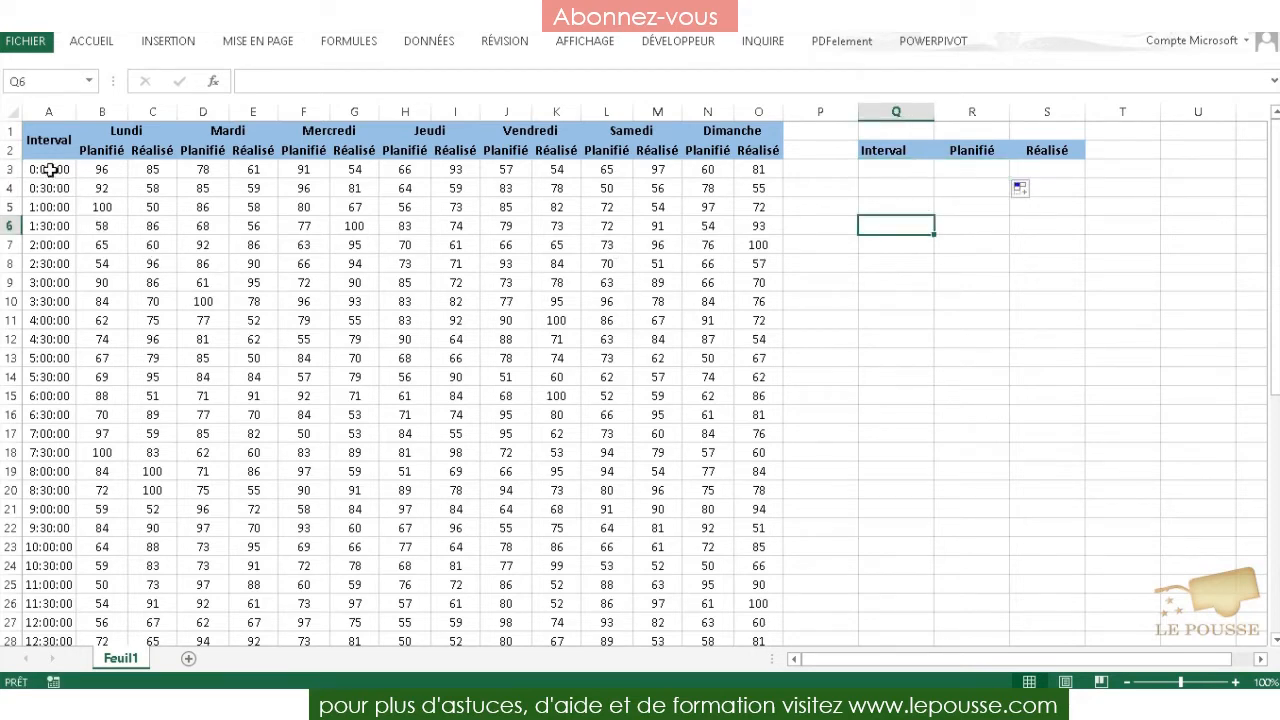
Step: Copy the half-hour interval times from A3:A50 into column Q starting at Q3
{"action": "left_click_drag", "start_coordinate": [46, 169], "coordinate": [64, 504]}
{"action": "key", "text": "ctrl+c"}
{"action": "scroll", "coordinate": [1059, 286], "scroll_direction": "up", "scroll_amount": 5}
{"action": "scroll", "coordinate": [1059, 286], "scroll_direction": "up", "scroll_amount": 5}
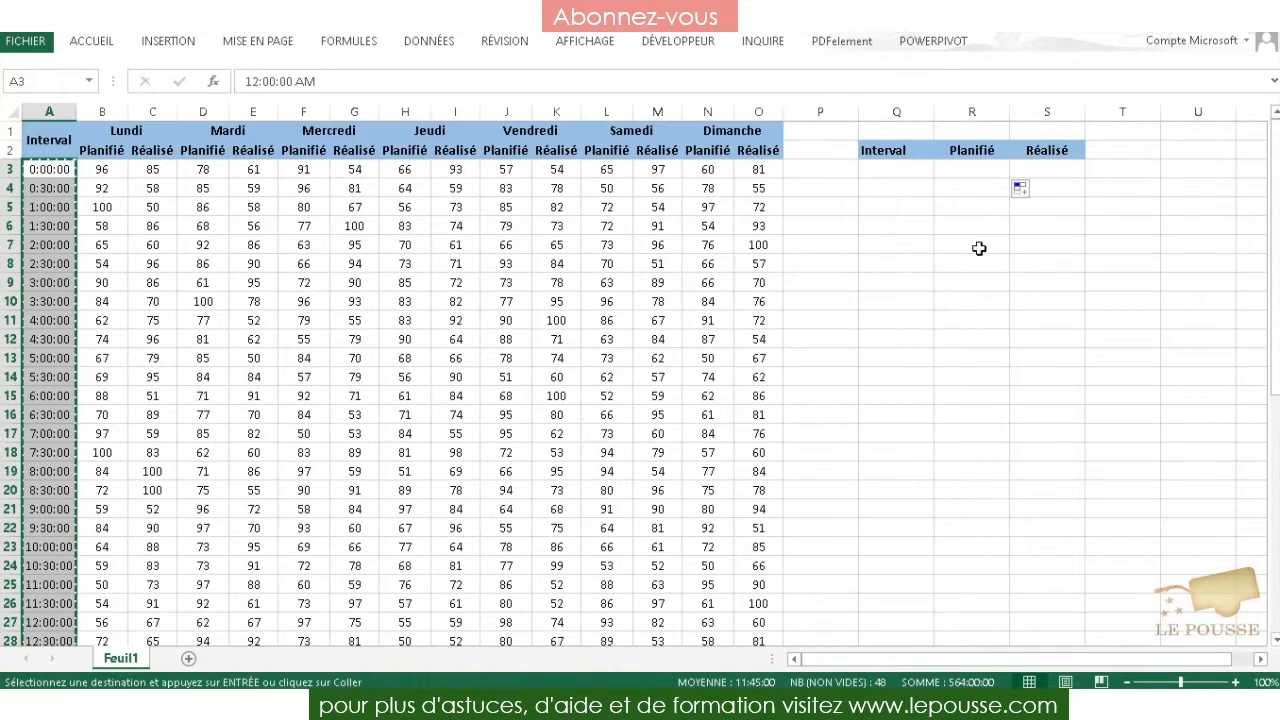
{"action": "left_click", "coordinate": [897, 169]}
{"action": "key", "text": "ctrl+v"}
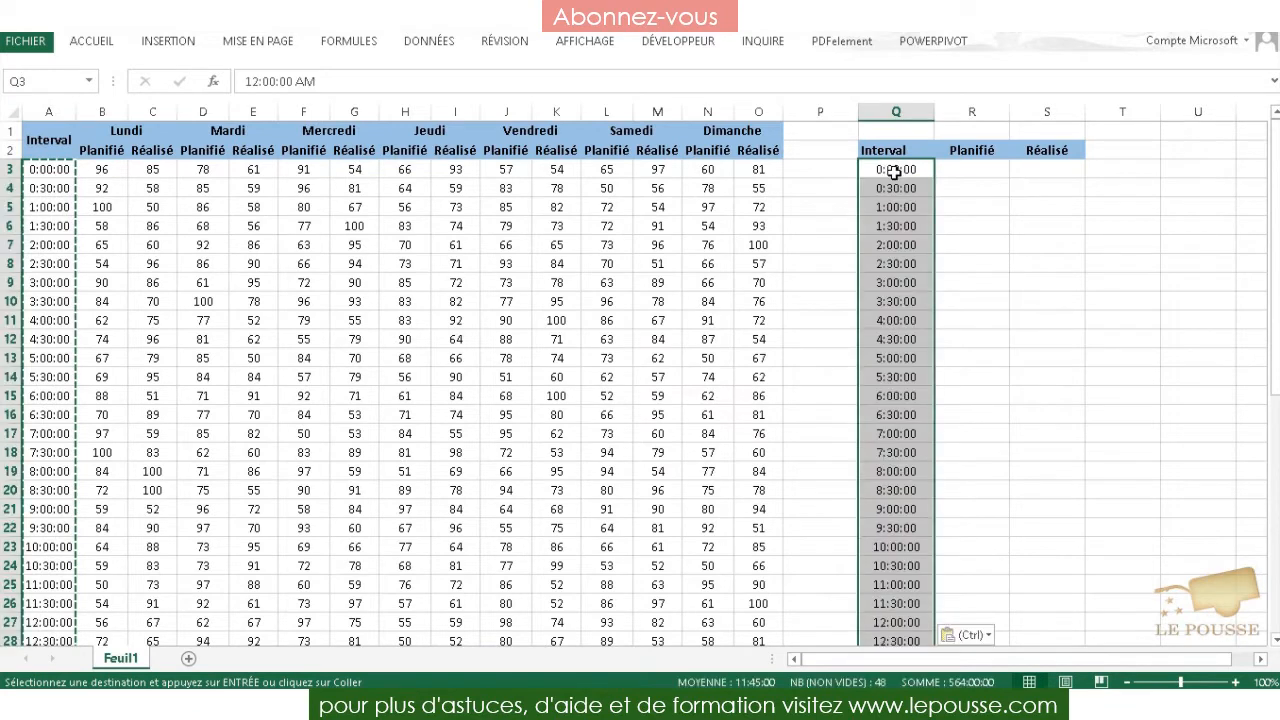
Step: Open the Windows On-Screen Keyboard and reposition it over the sheet, leaving the first rows of the table uncovered
{"action": "left_click", "coordinate": [974, 172]}
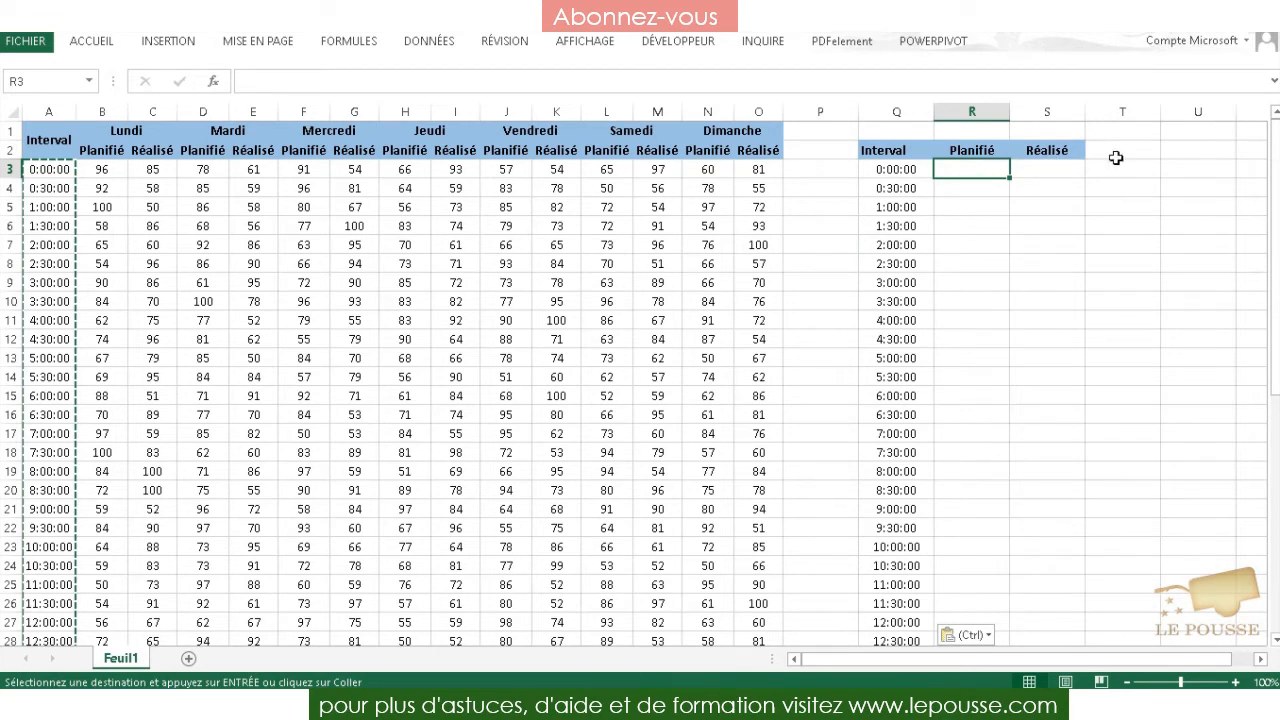
{"action": "left_click", "coordinate": [1138, 150]}
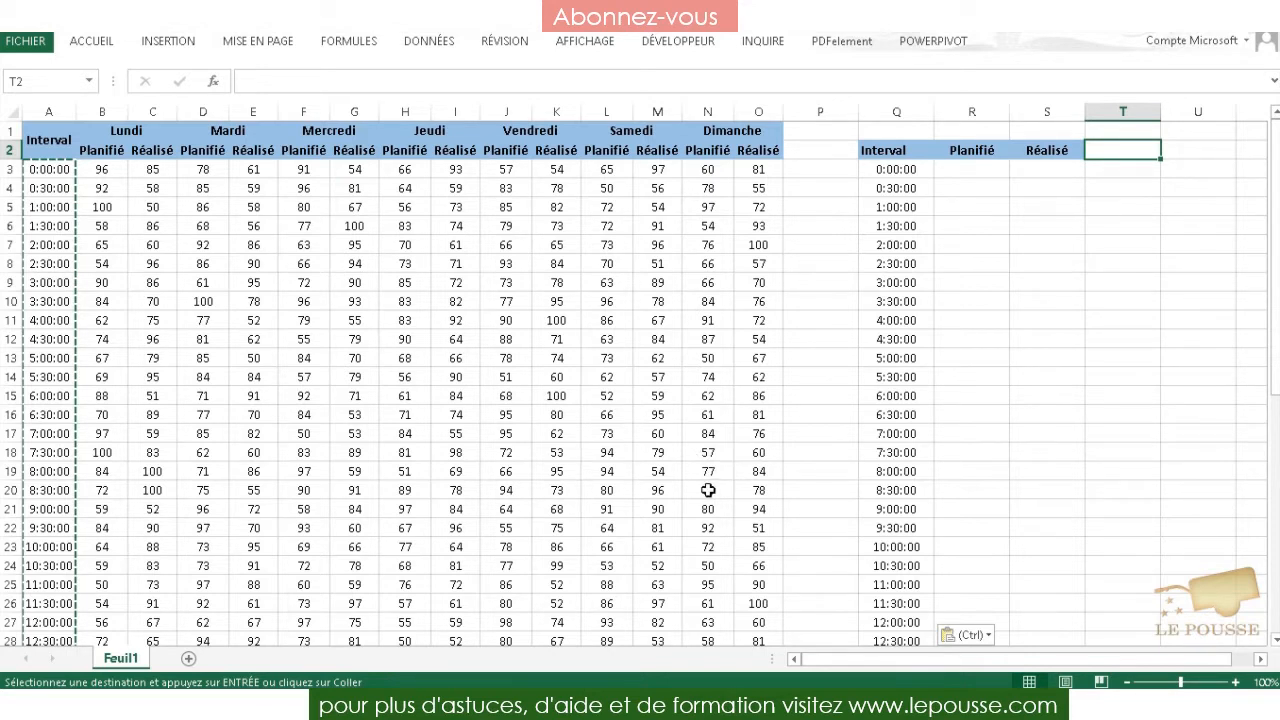
{"action": "left_click", "coordinate": [150, 705]}
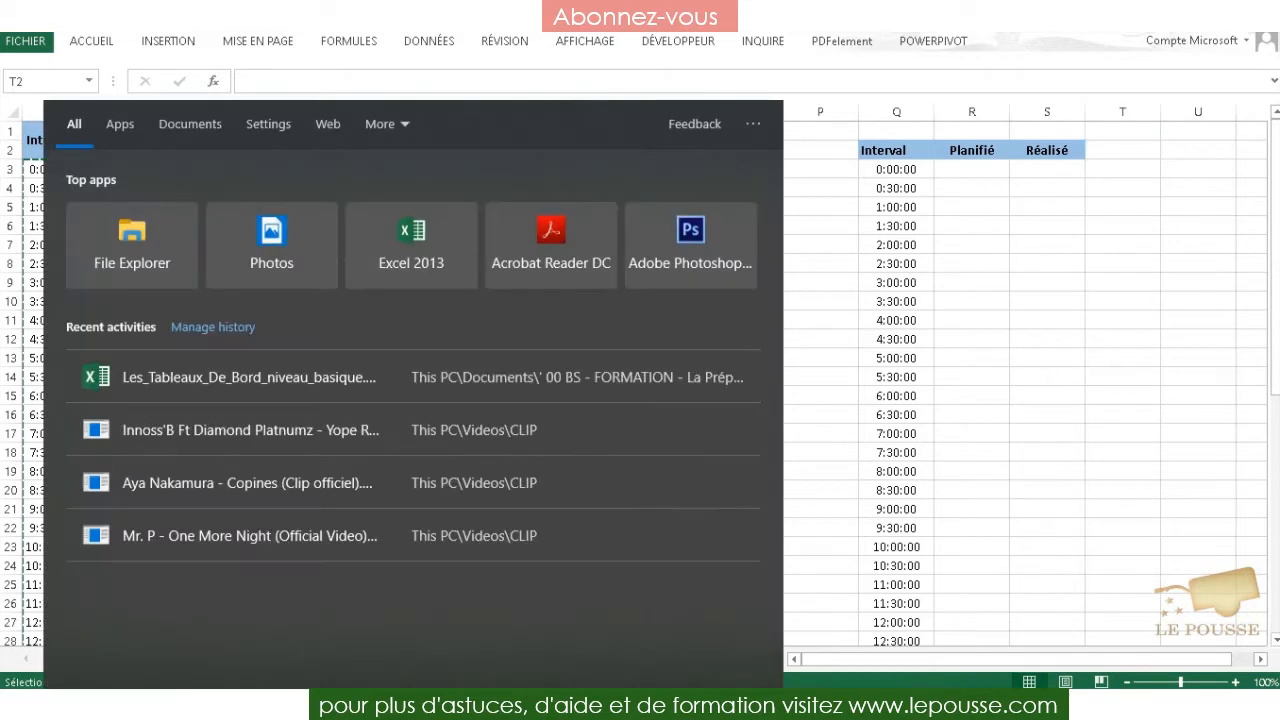
{"action": "type", "text": "keyb"}
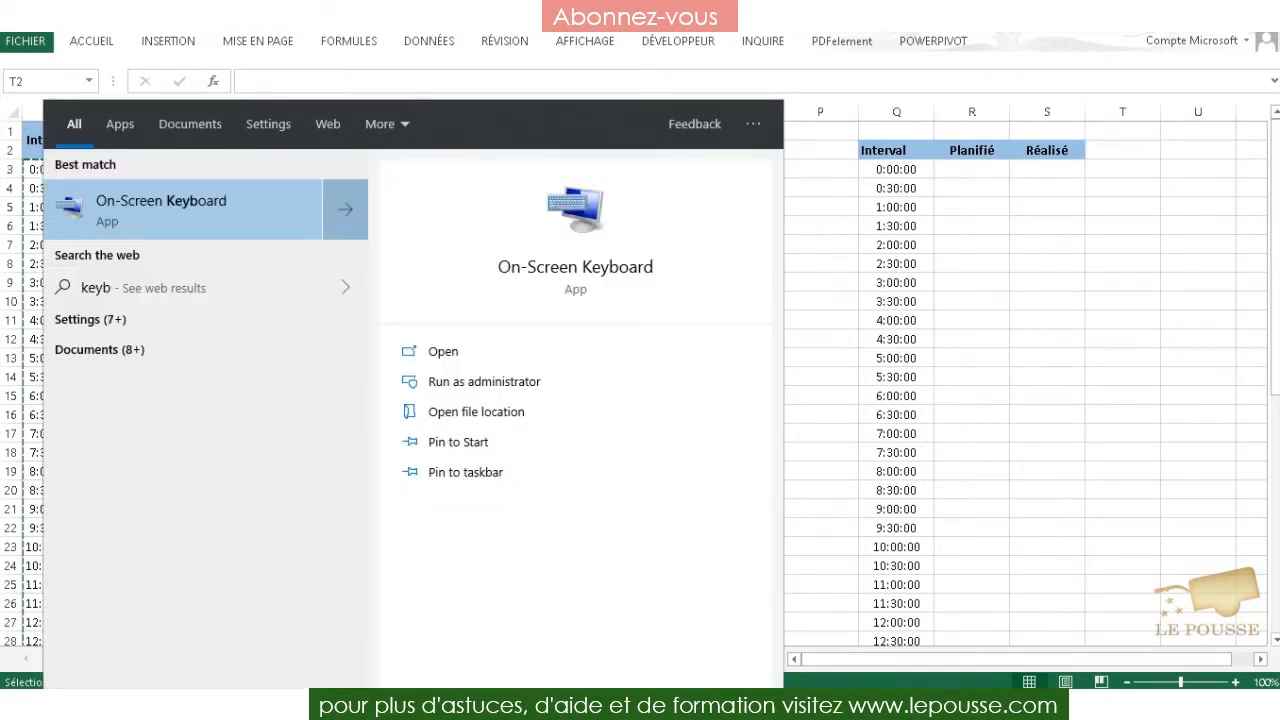
{"action": "left_click", "coordinate": [142, 212]}
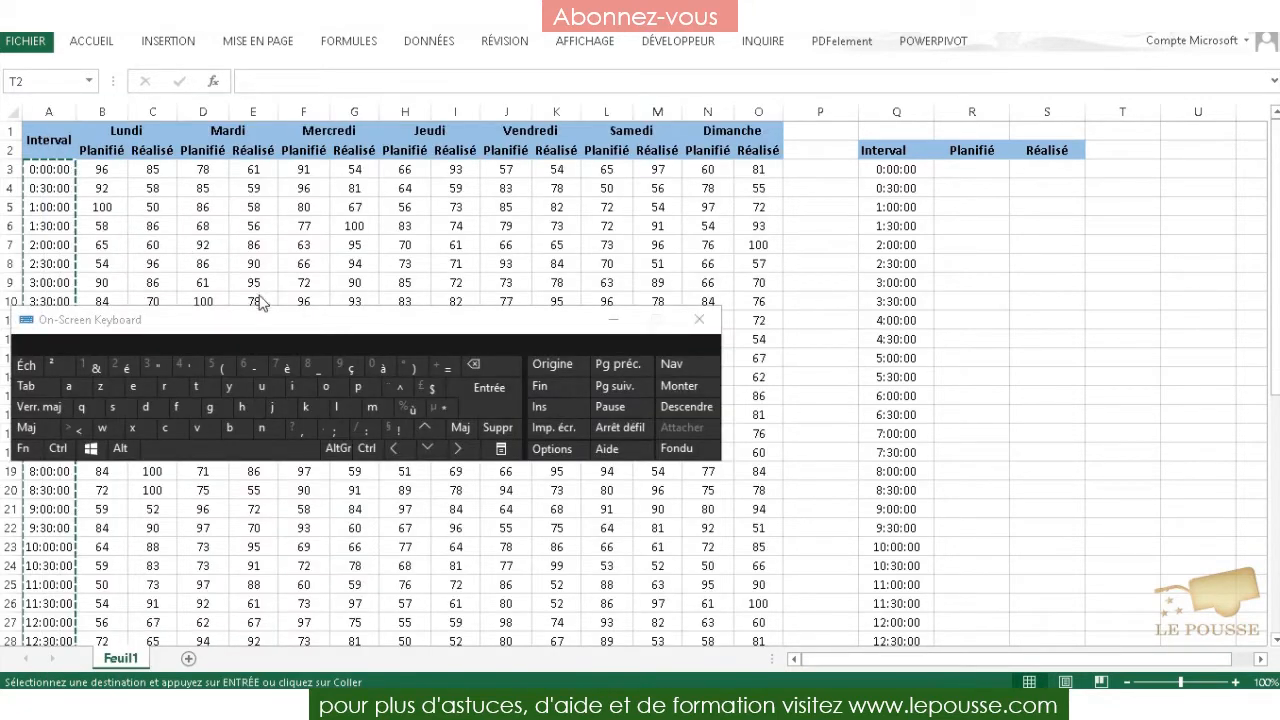
{"action": "left_click_drag", "start_coordinate": [284, 328], "coordinate": [718, 315]}
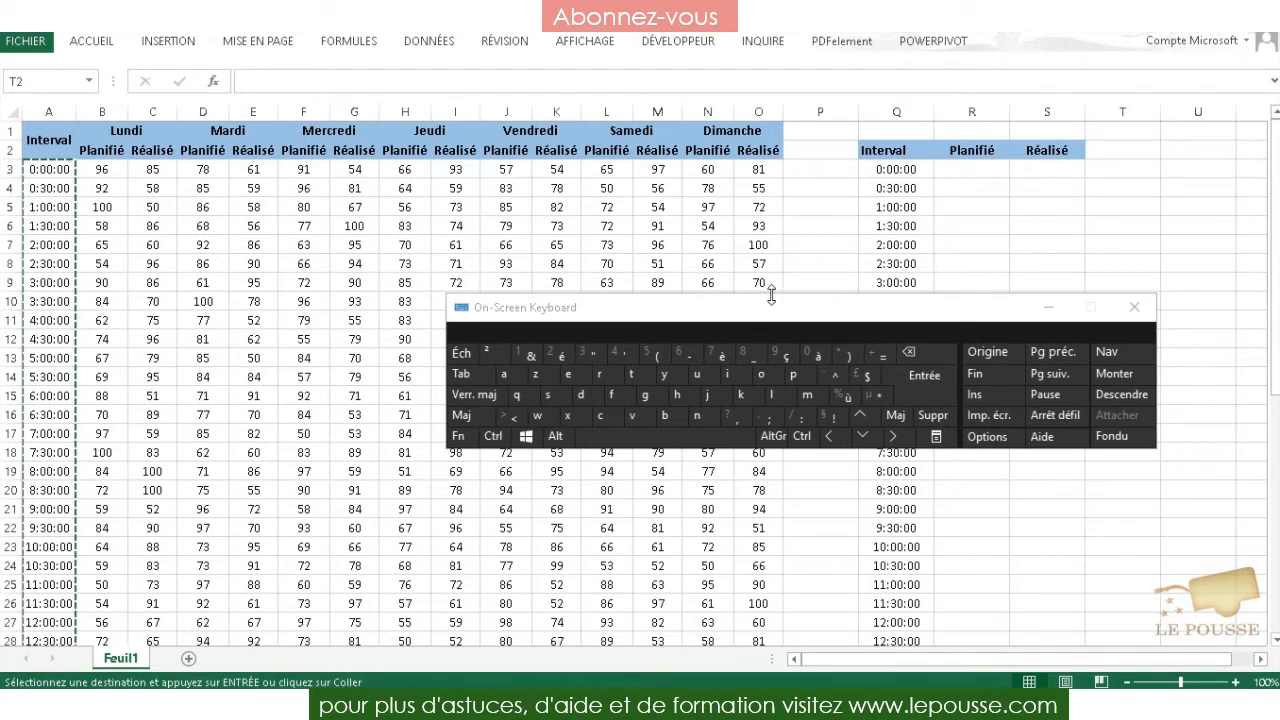
Step: Enter the selector value 1 in cell T2 using the On-Screen Keyboard
{"action": "left_click", "coordinate": [1120, 149]}
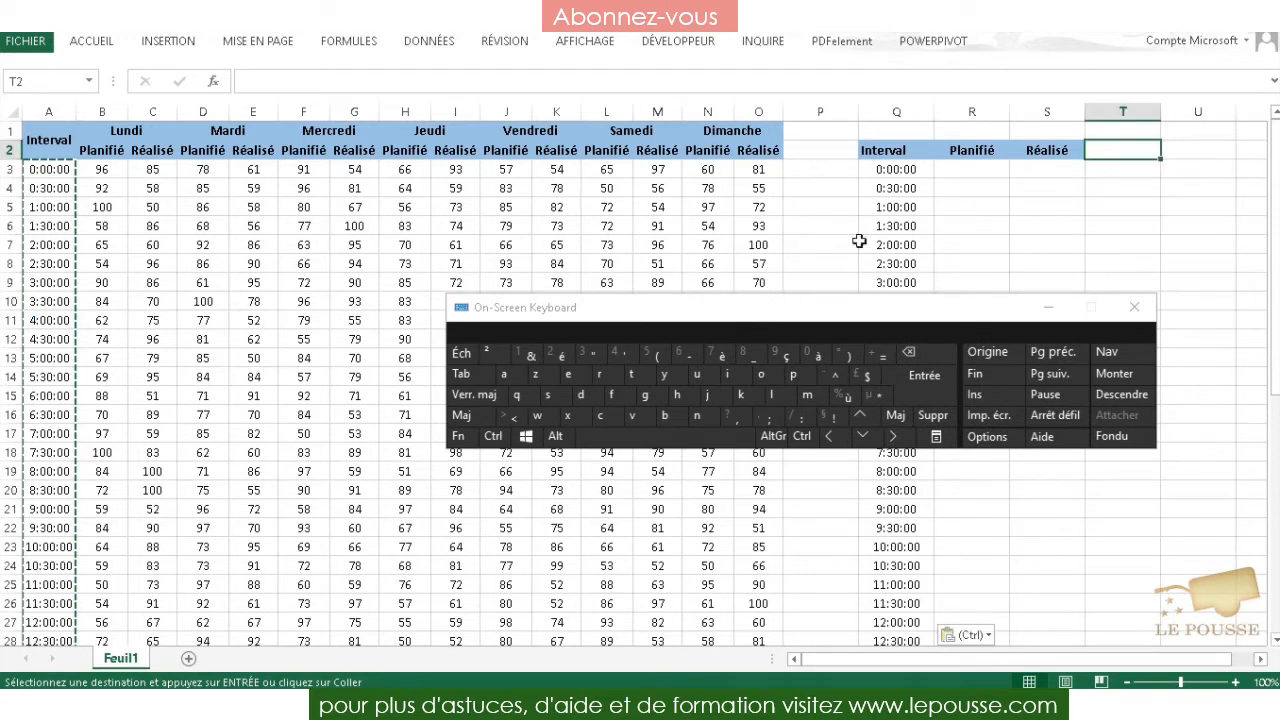
{"action": "left_click", "coordinate": [461, 415]}
{"action": "left_click", "coordinate": [520, 353]}
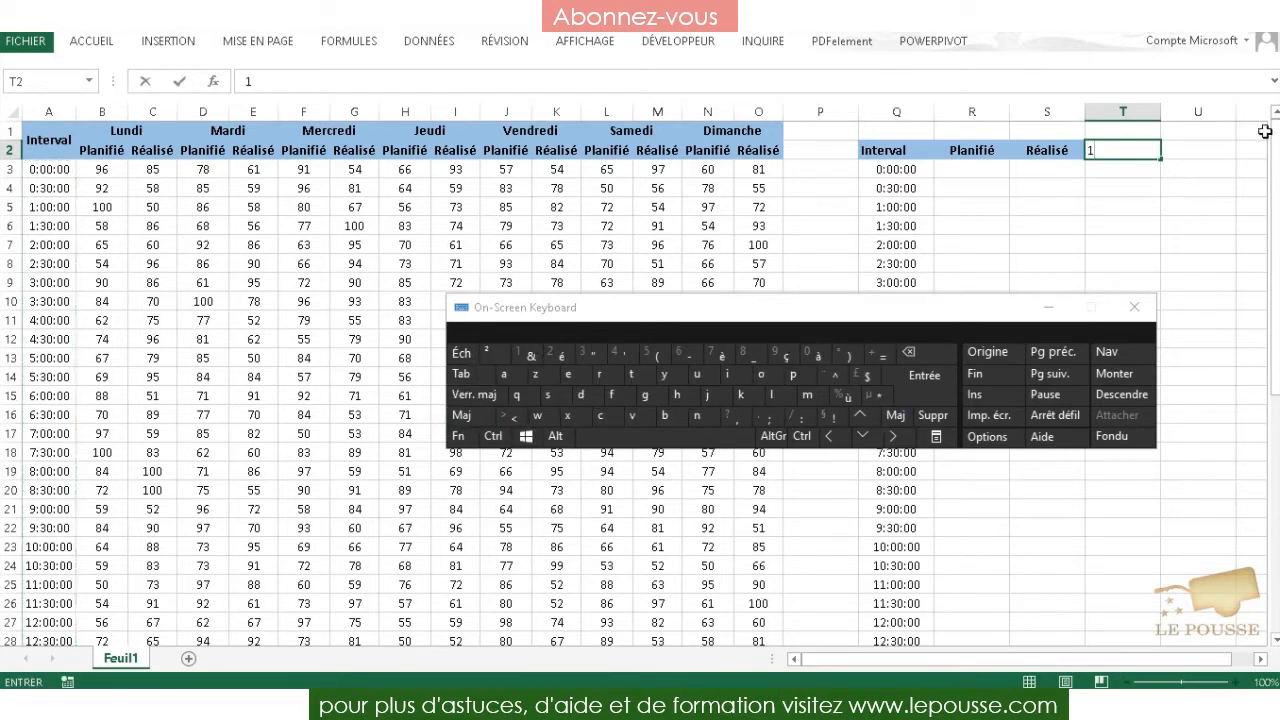
{"action": "left_click", "coordinate": [928, 382]}
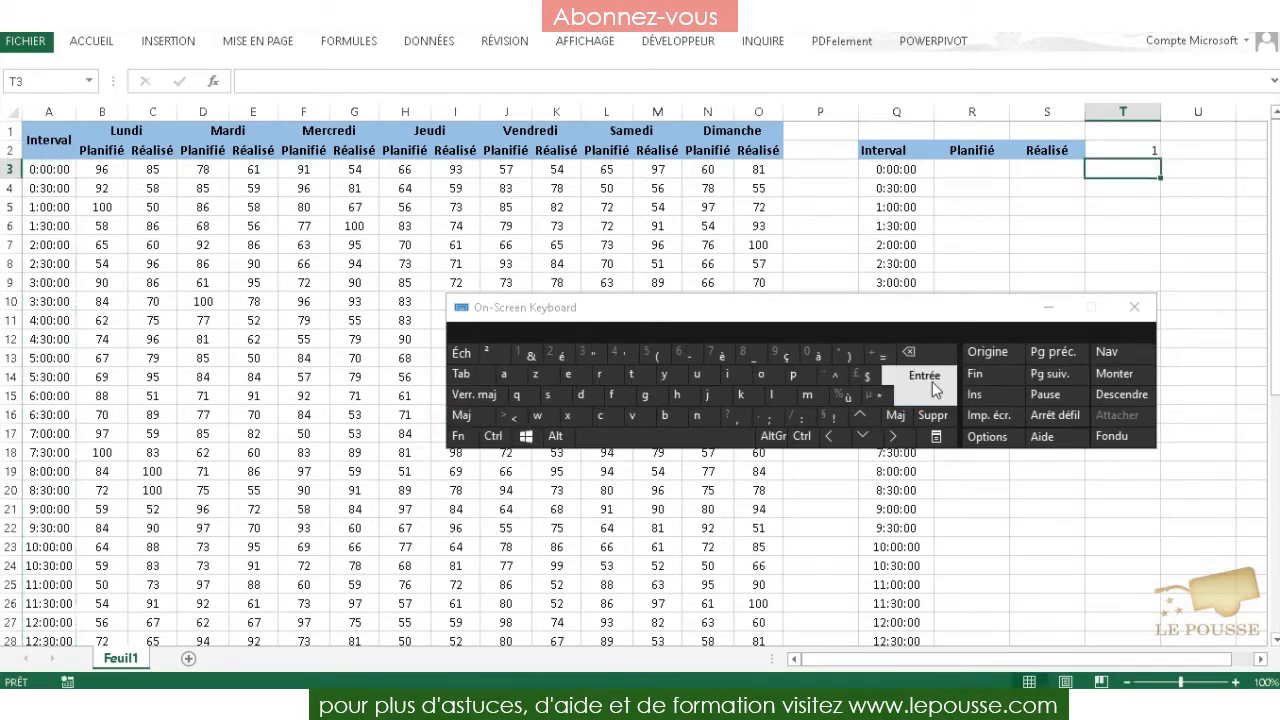
Step: Start an INDEX formula in cell R3 with the whole table A1:O50 as its array
{"action": "left_click", "coordinate": [959, 174]}
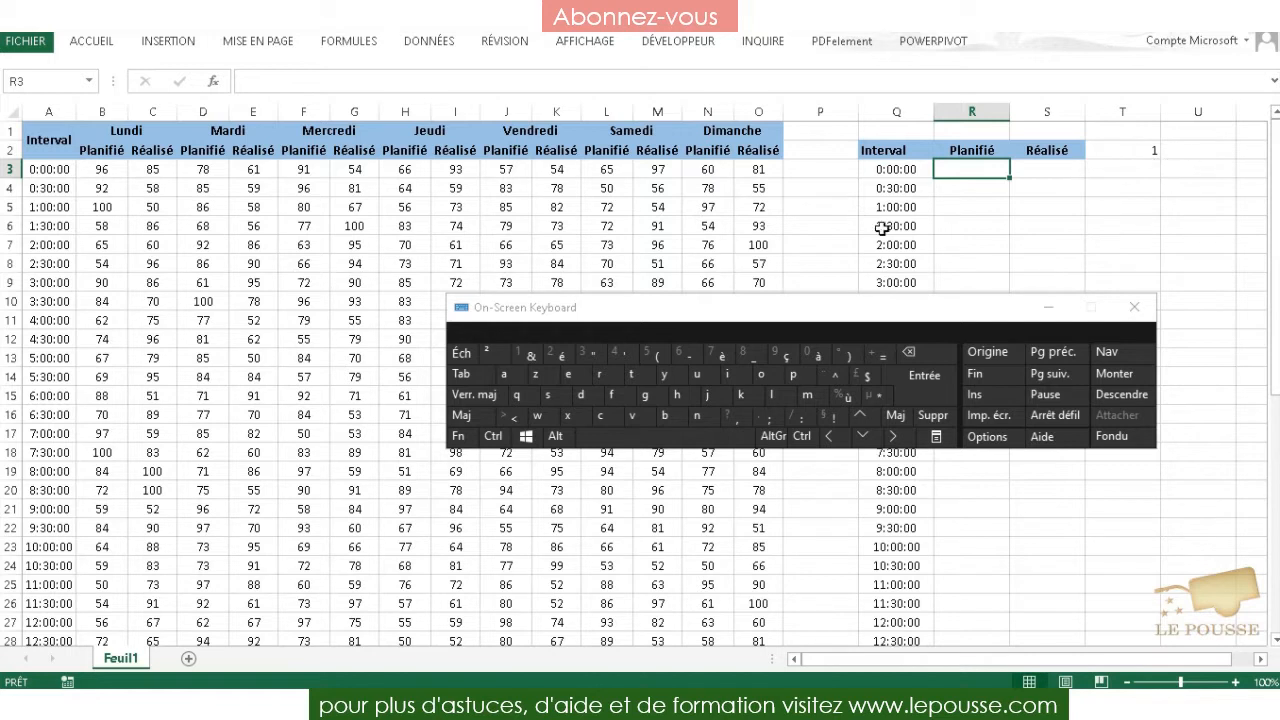
{"action": "left_click", "coordinate": [880, 355]}
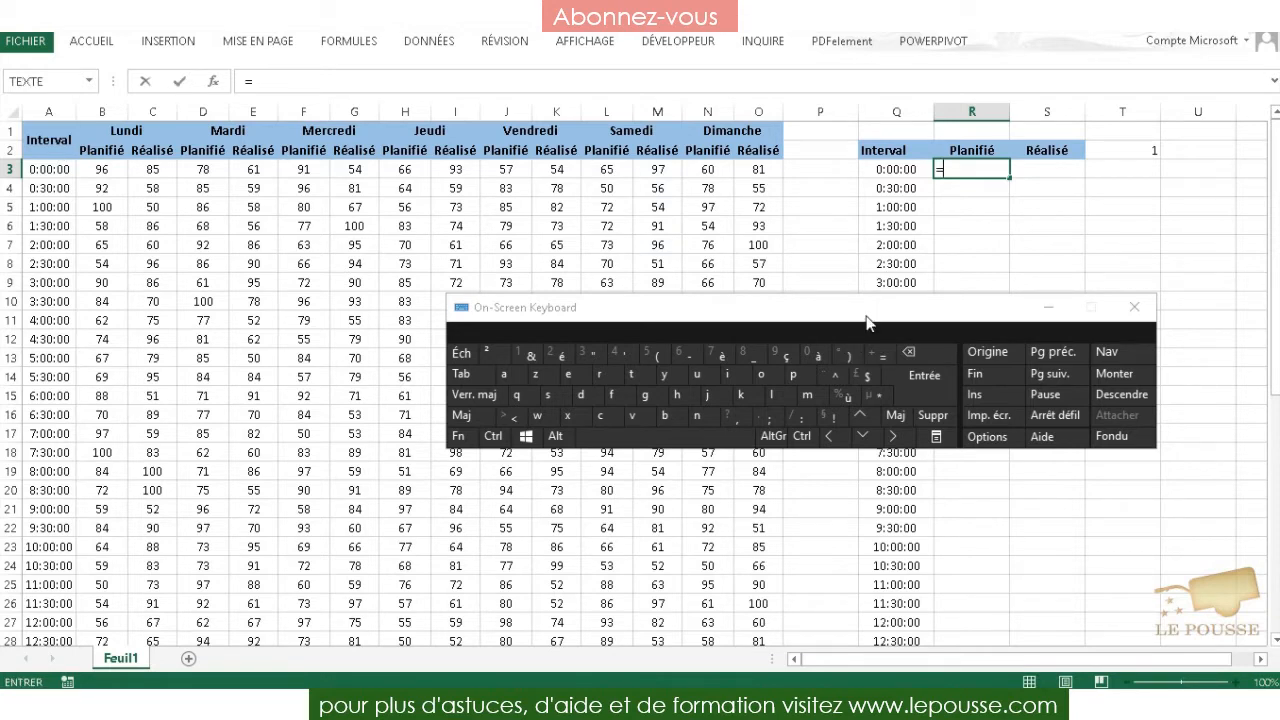
{"action": "key", "text": "Caps_Lock"}
{"action": "type", "text": "INDEX"}
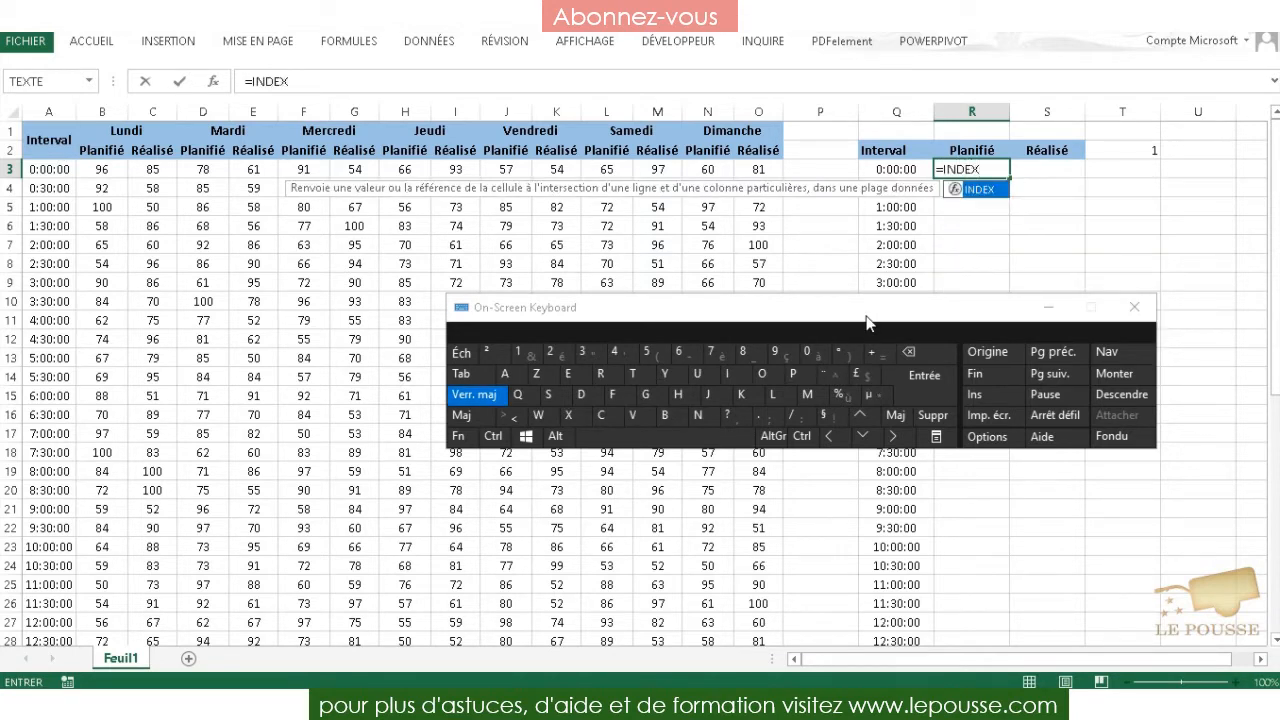
{"action": "key", "text": "Tab"}
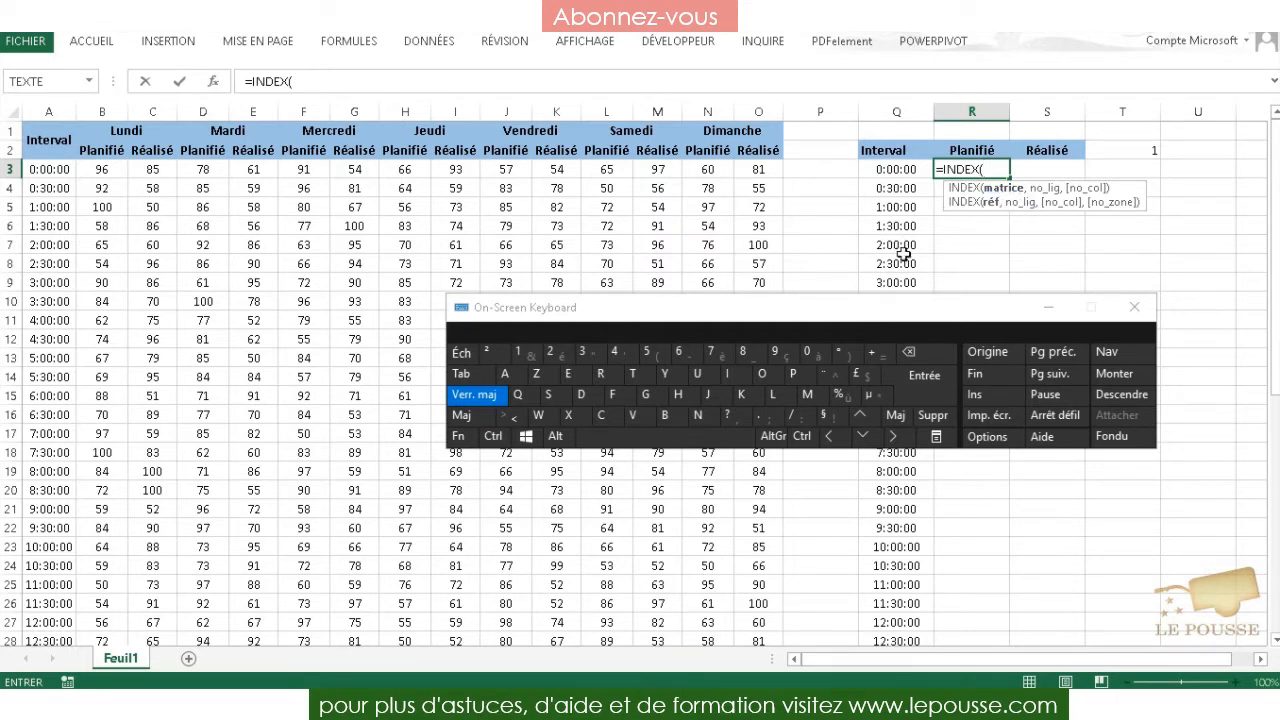
{"action": "left_click_drag", "start_coordinate": [50, 140], "coordinate": [728, 205]}
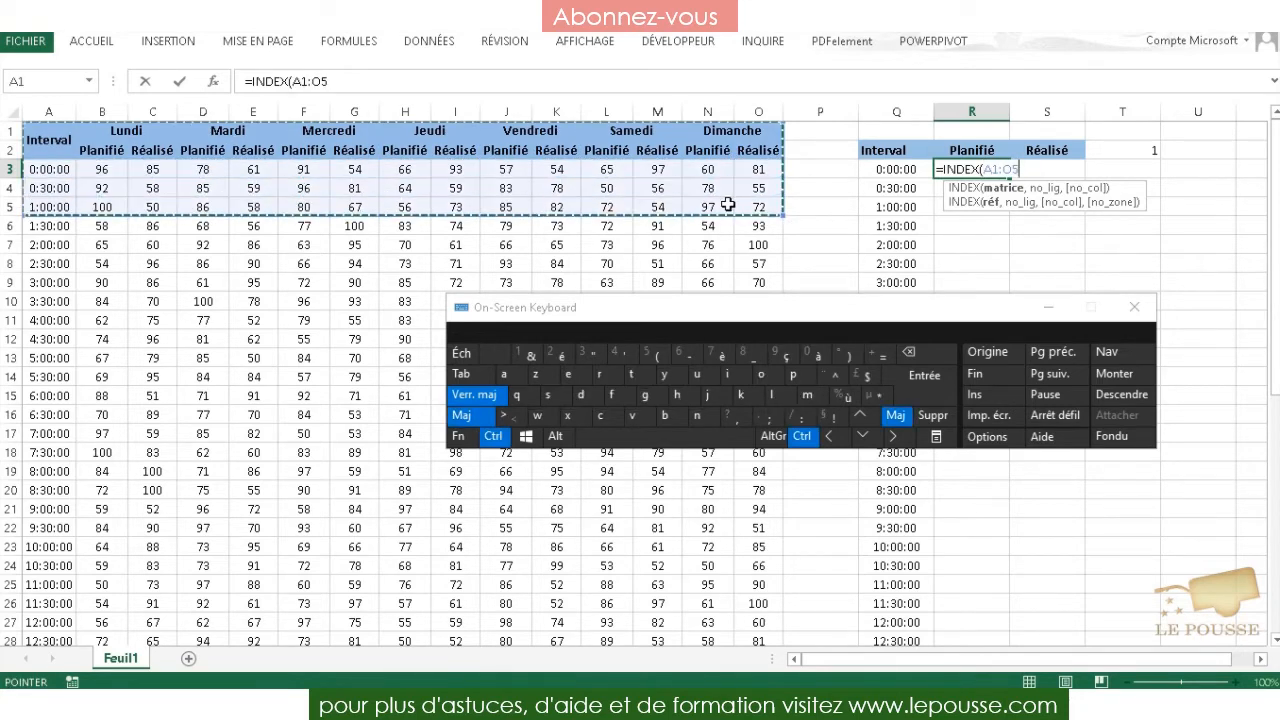
{"action": "key", "text": "ctrl+shift+Down"}
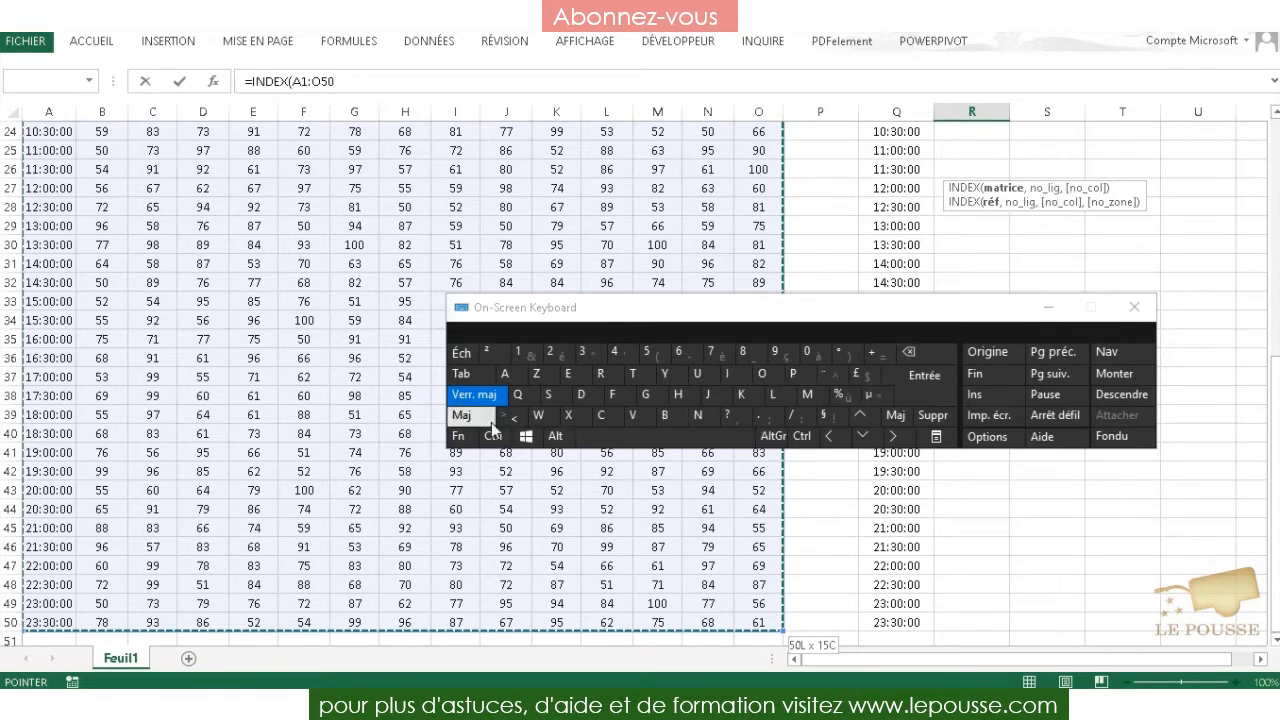
{"action": "type", "text": "?"}
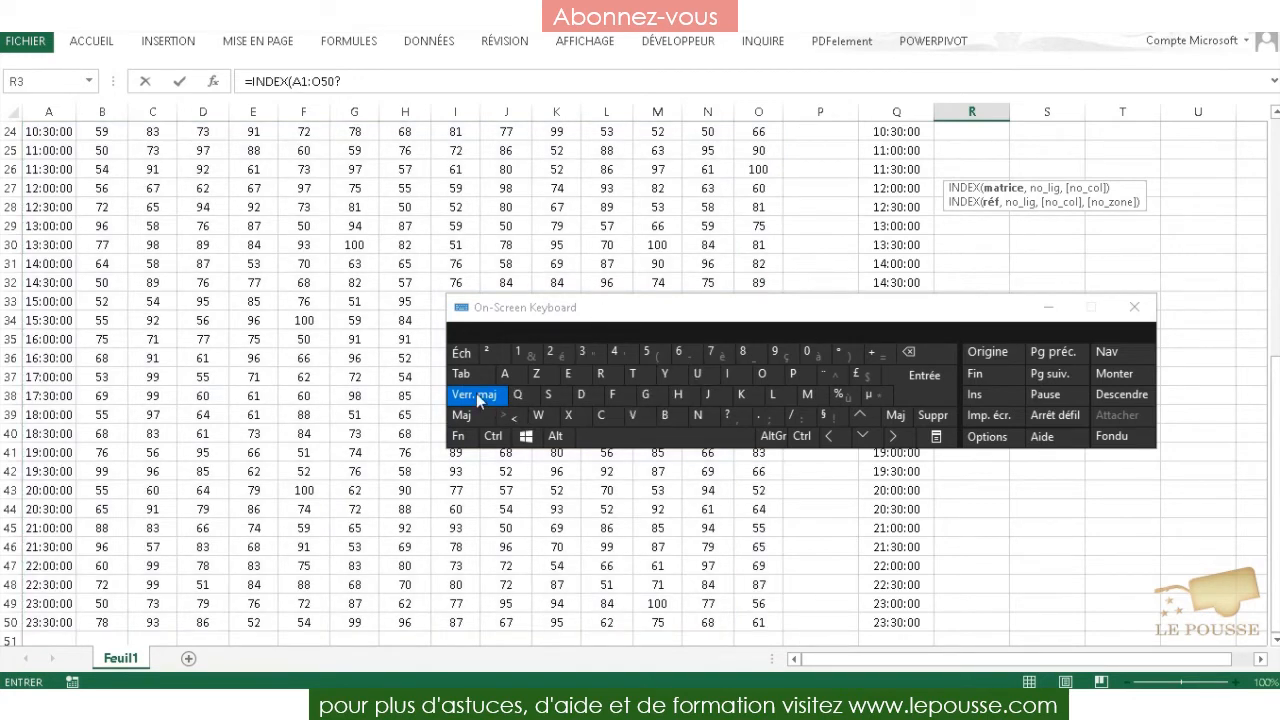
{"action": "key", "text": "BackSpace"}
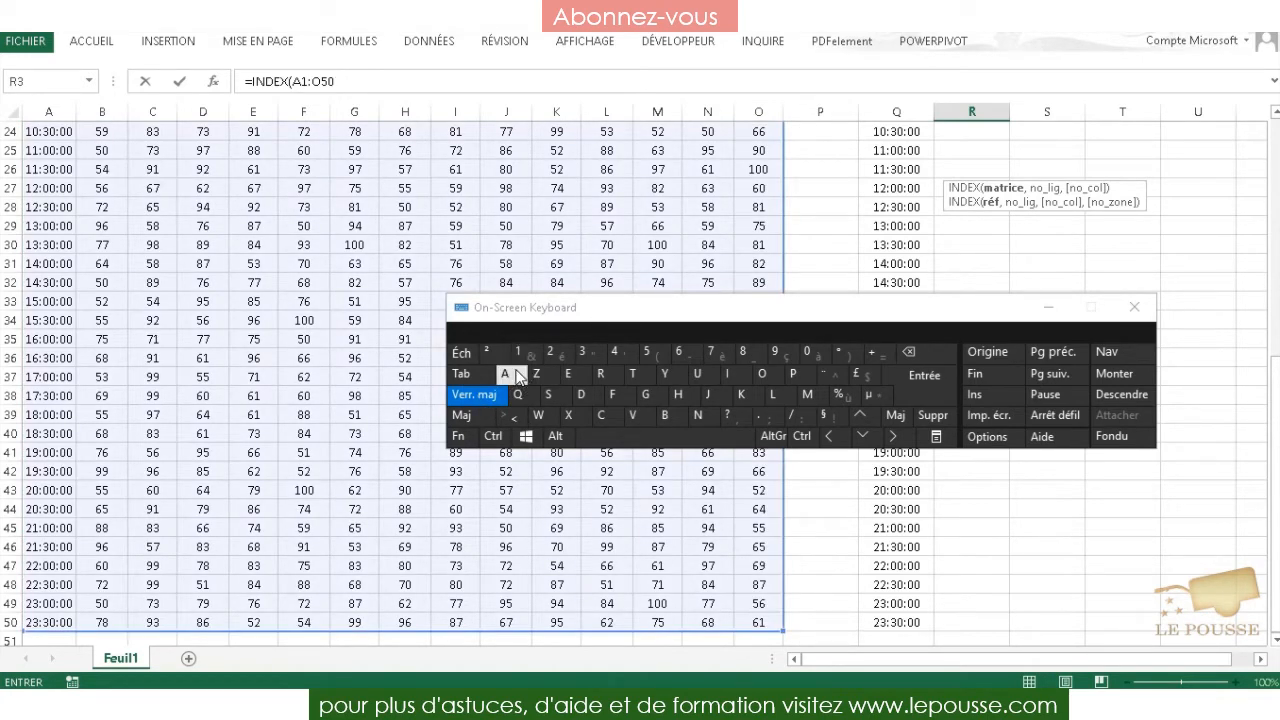
{"action": "key", "text": "Caps_Lock"}
{"action": "type", "text": ","}
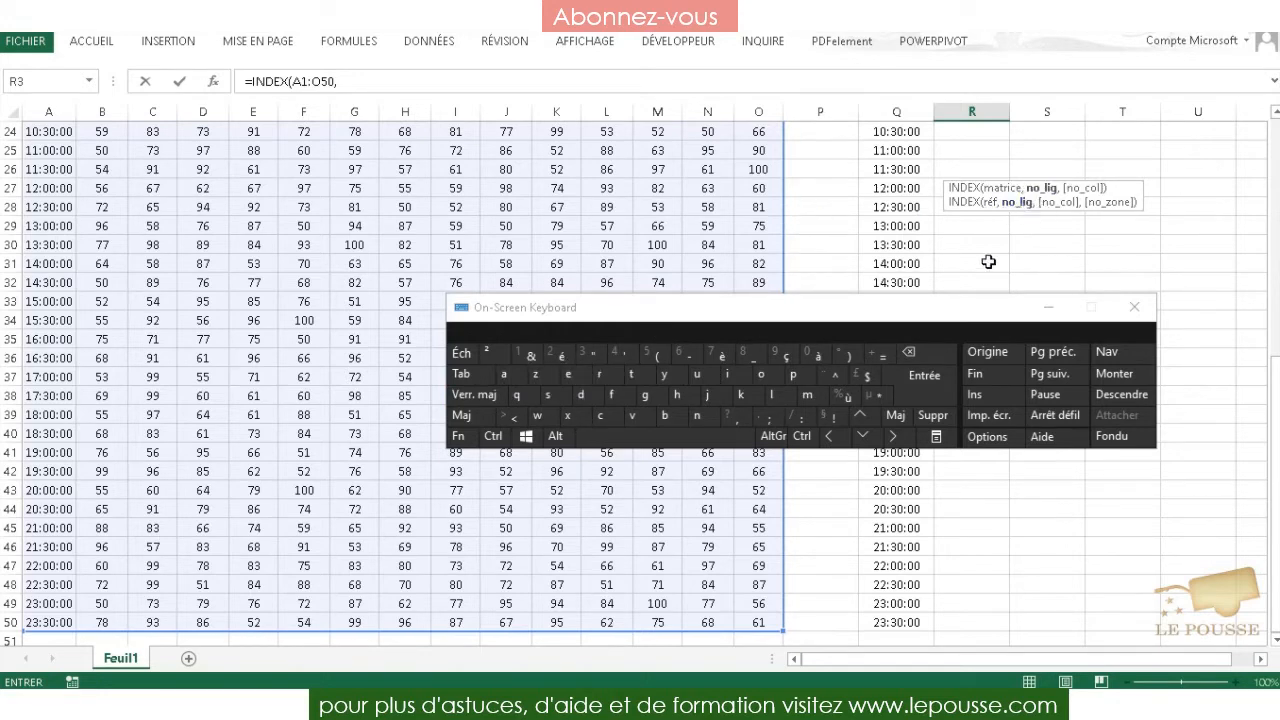
Step: Add LIGNE() as the row-number argument of the INDEX formula in R3
{"action": "left_click_drag", "start_coordinate": [1275, 494], "coordinate": [1275, 256]}
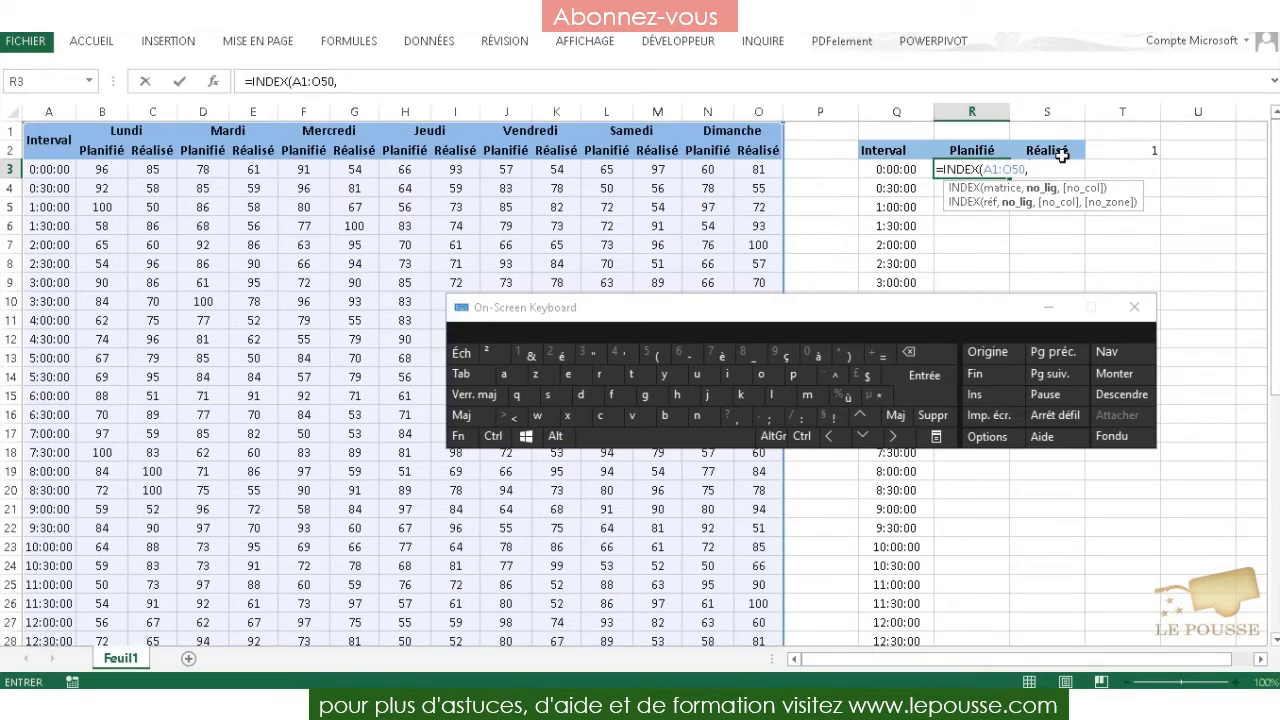
{"action": "key", "text": "Caps_Lock"}
{"action": "type", "text": "LIG"}
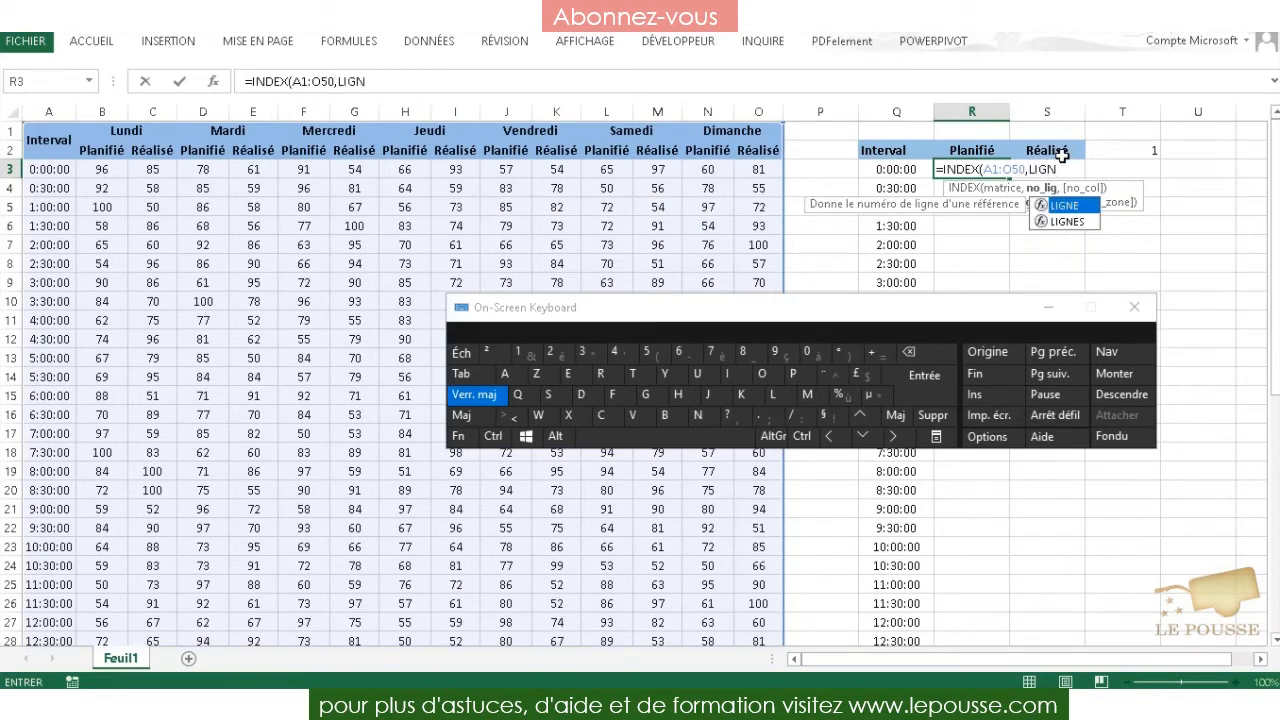
{"action": "type", "text": "N"}
{"action": "key", "text": "Tab"}
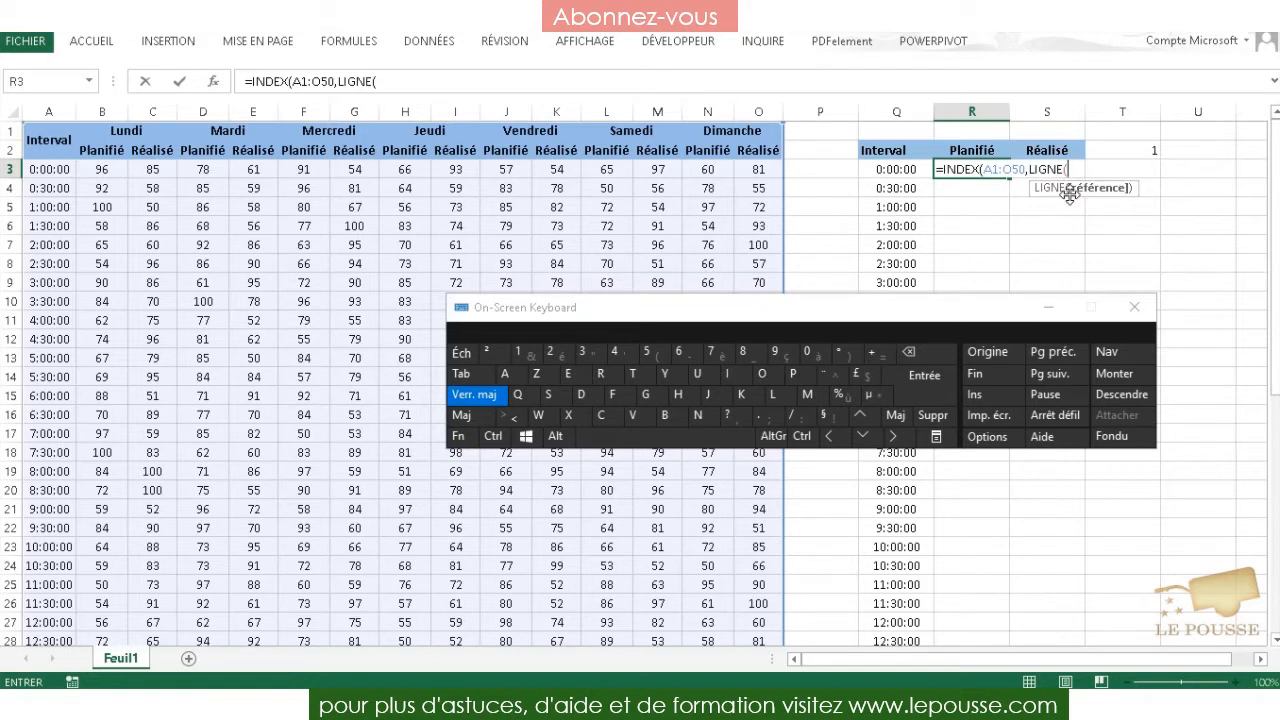
{"action": "key", "text": "shift"}
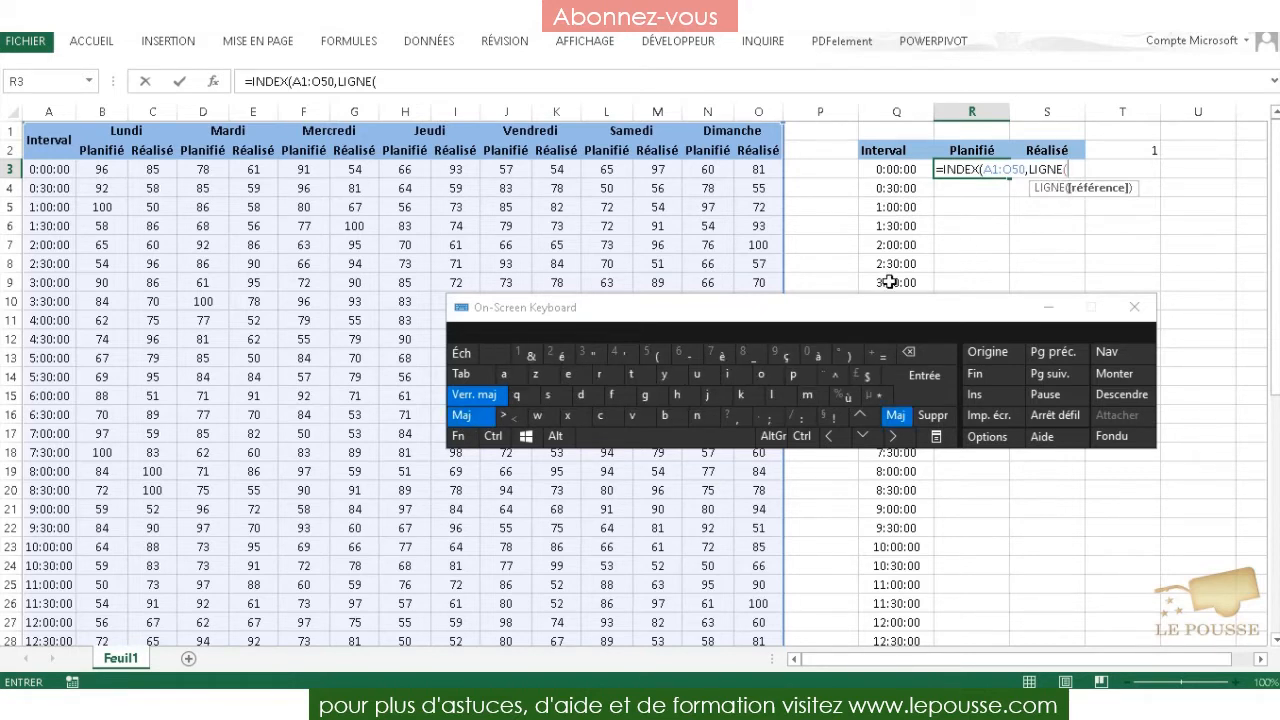
{"action": "left_click", "coordinate": [852, 355]}
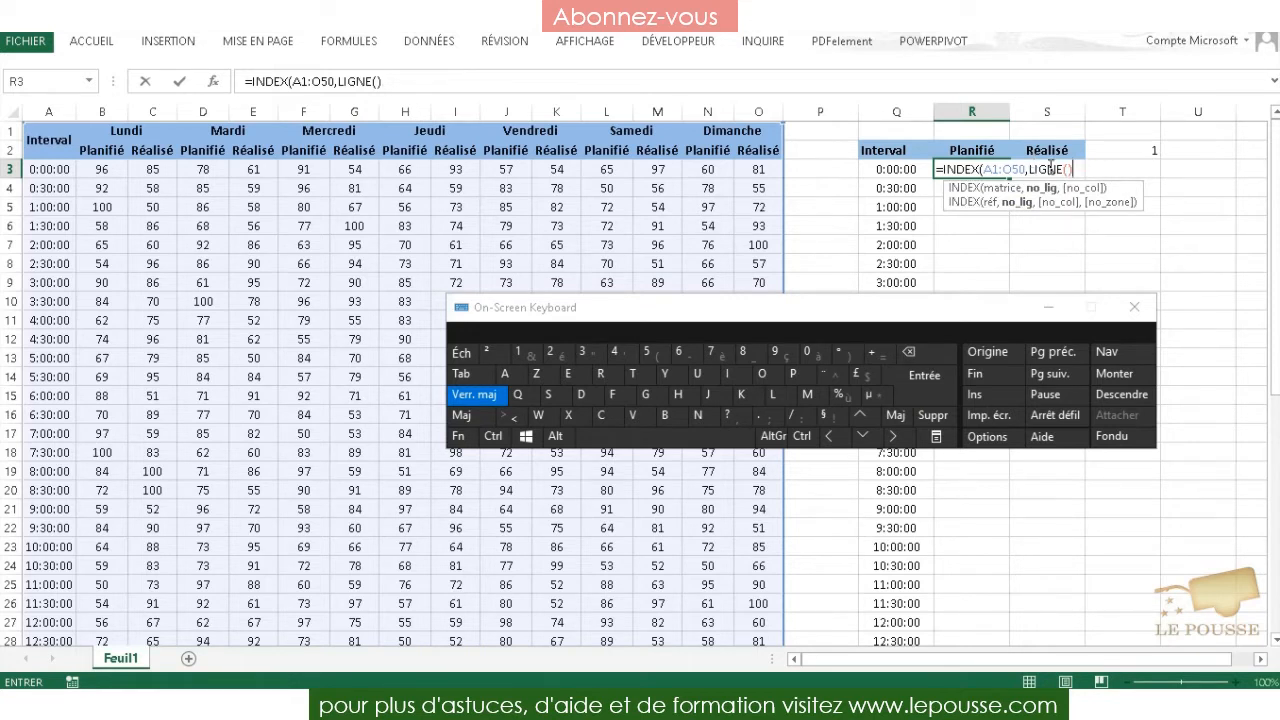
{"action": "type", "text": ","}
Step: Set the column argument to T2*2 and complete the R3 formula as =INDEX(A1:O50,LIGNE(),T2*2)
{"action": "left_click", "coordinate": [1148, 151]}
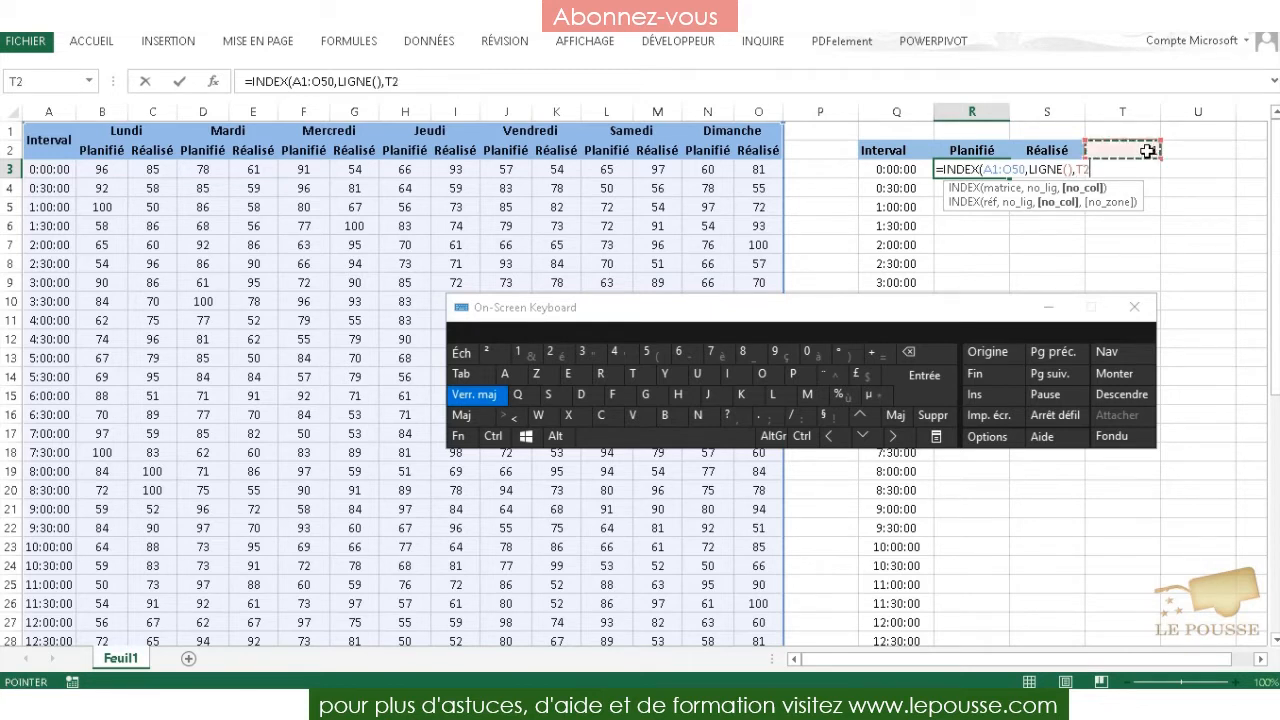
{"action": "key", "text": "shift"}
{"action": "left_click", "coordinate": [526, 437]}
{"action": "left_click", "coordinate": [684, 436]}
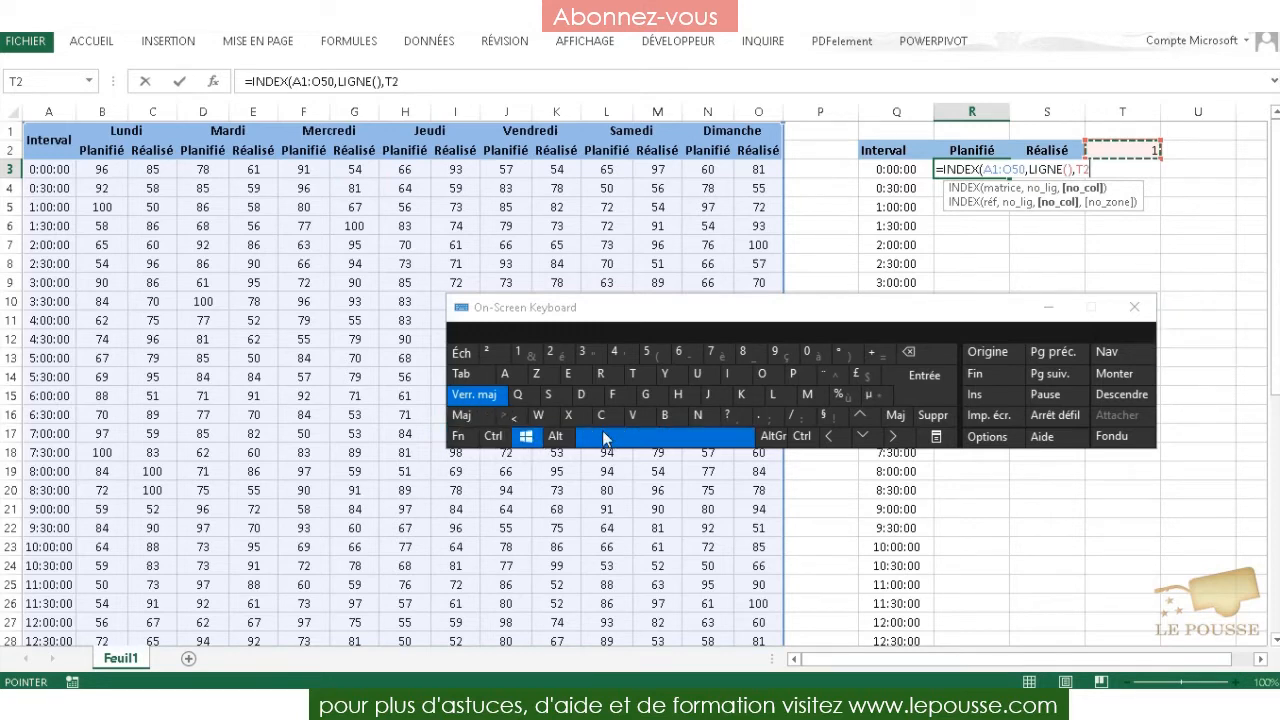
{"action": "left_click", "coordinate": [505, 416]}
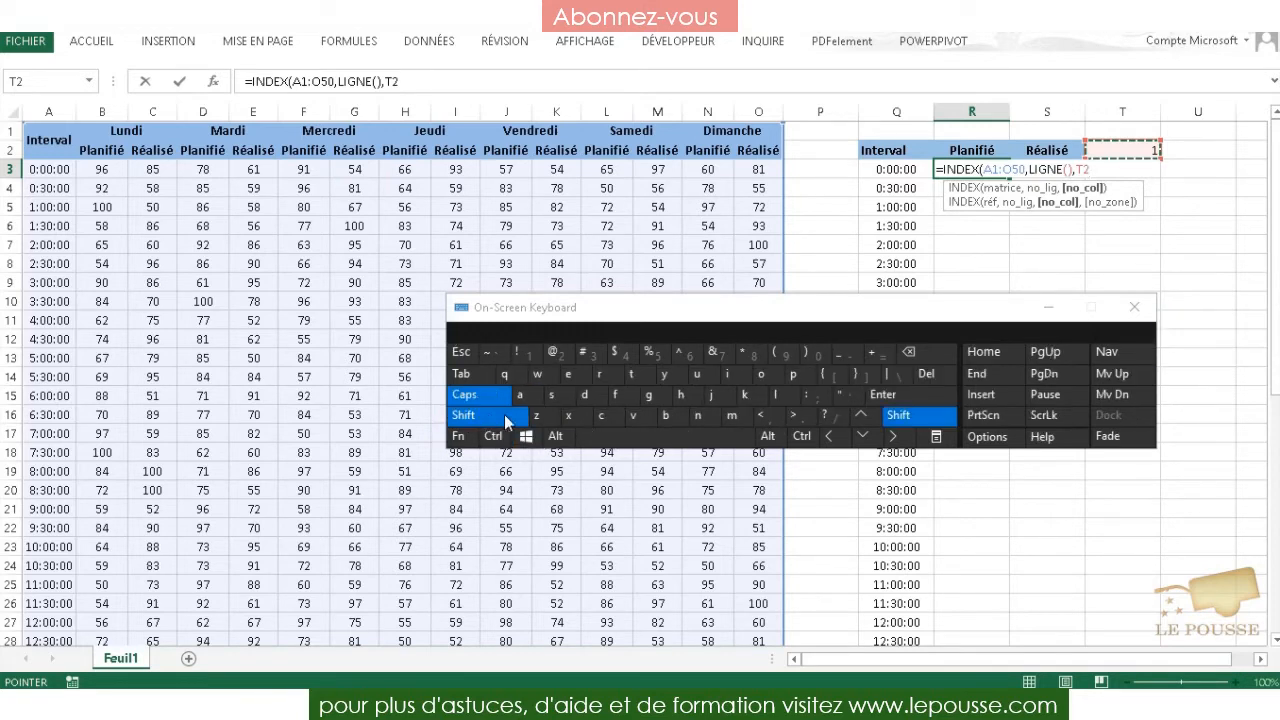
{"action": "left_click", "coordinate": [750, 356]}
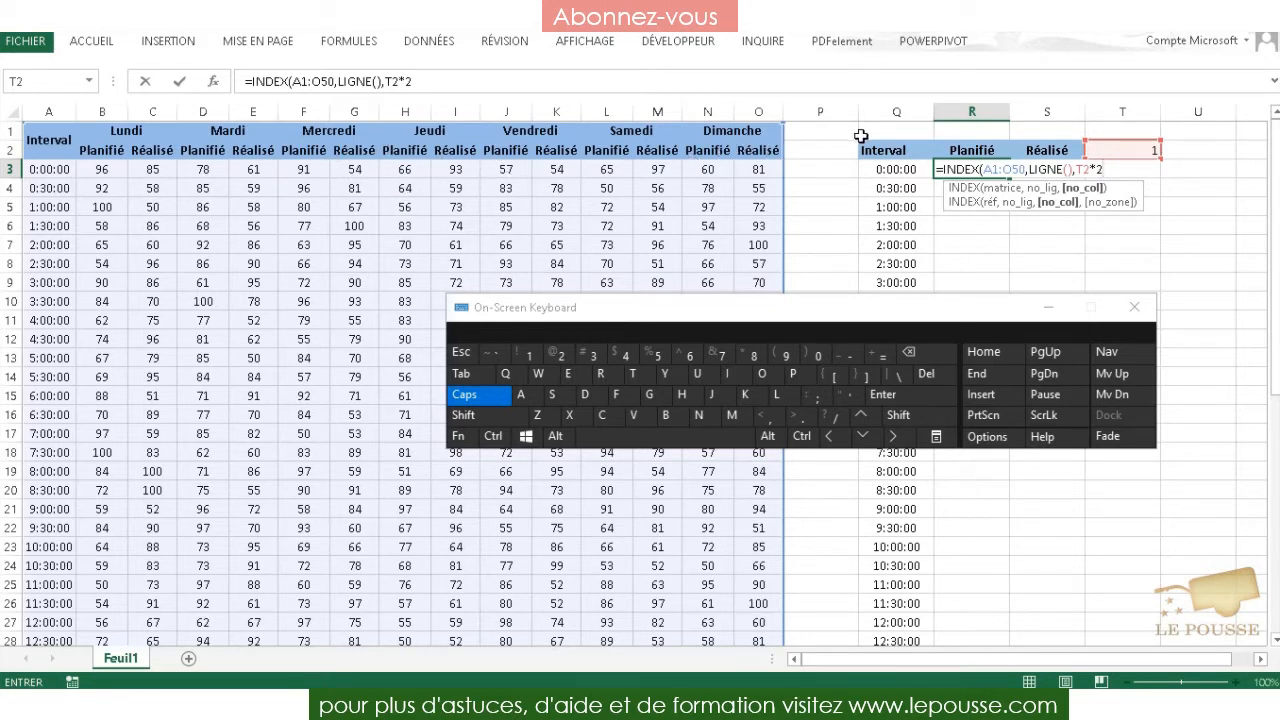
{"action": "key", "text": "shift"}
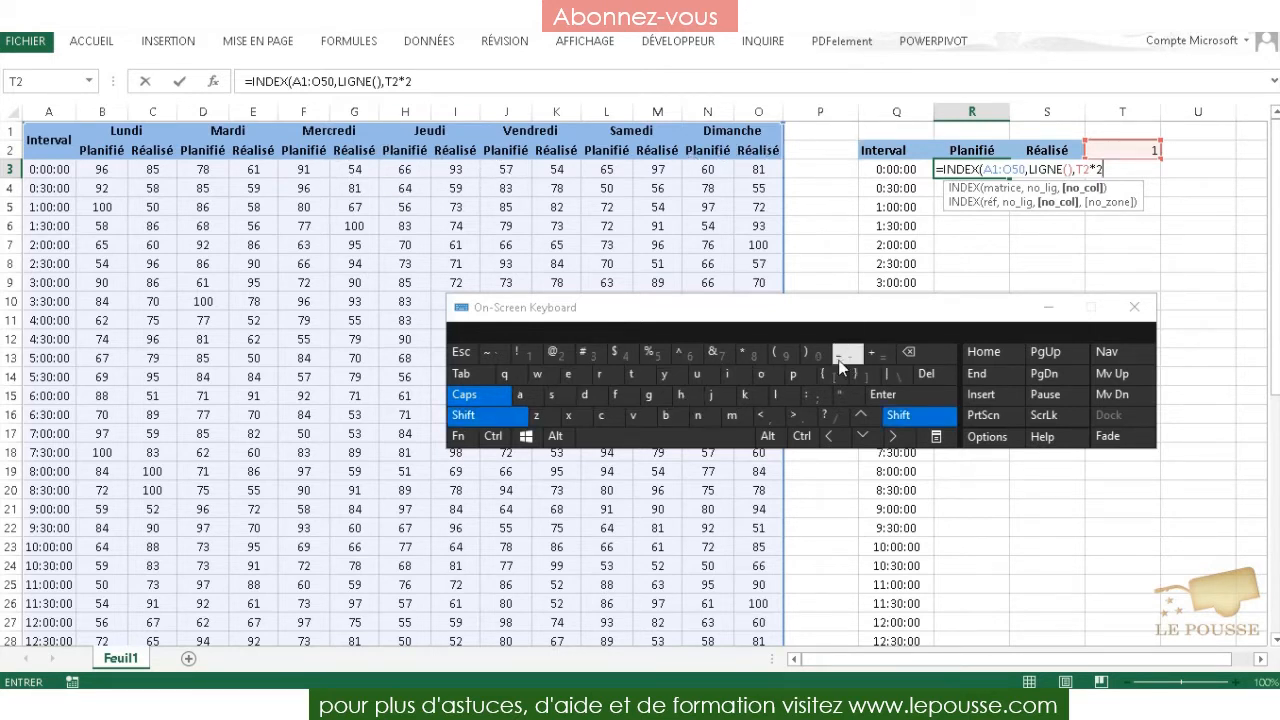
{"action": "left_click", "coordinate": [810, 354]}
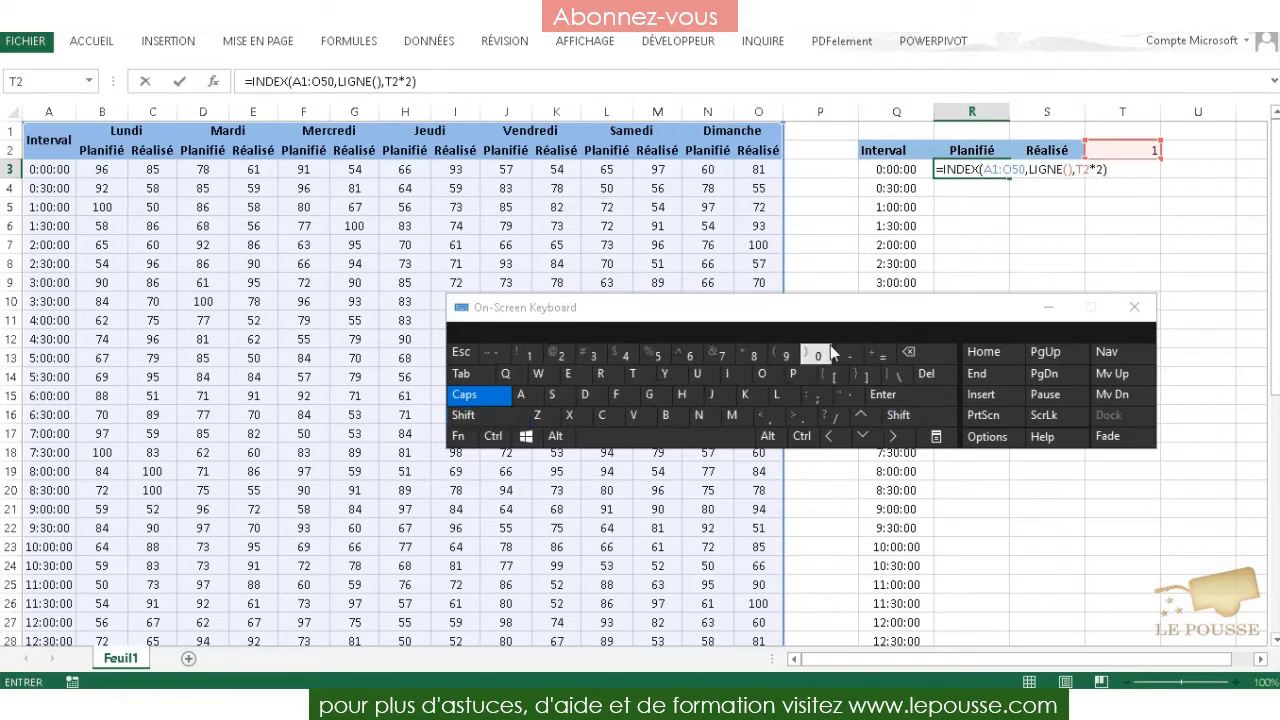
{"action": "key", "text": "Return"}
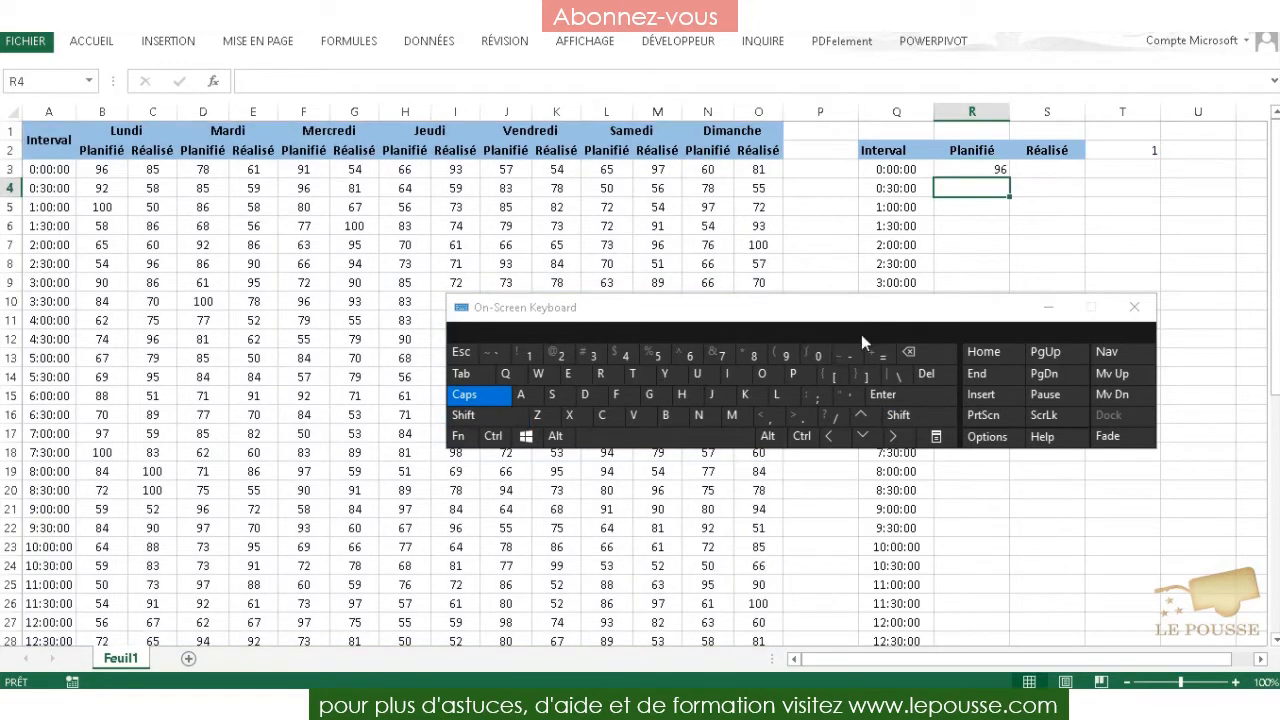
Step: Make the R3 formula's references absolute so it reads =INDEX($A$1:$O$50,LIGNE(),$T$2*2)
{"action": "left_click", "coordinate": [988, 168]}
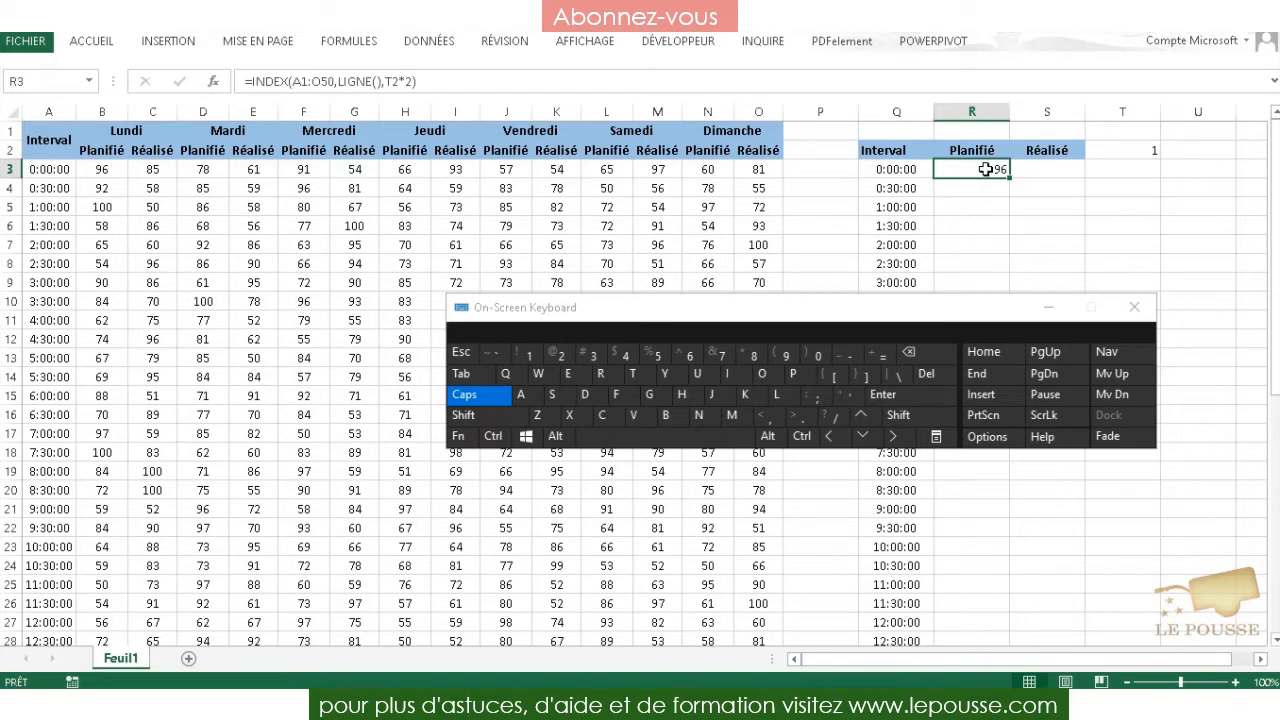
{"action": "double_click", "coordinate": [985, 169]}
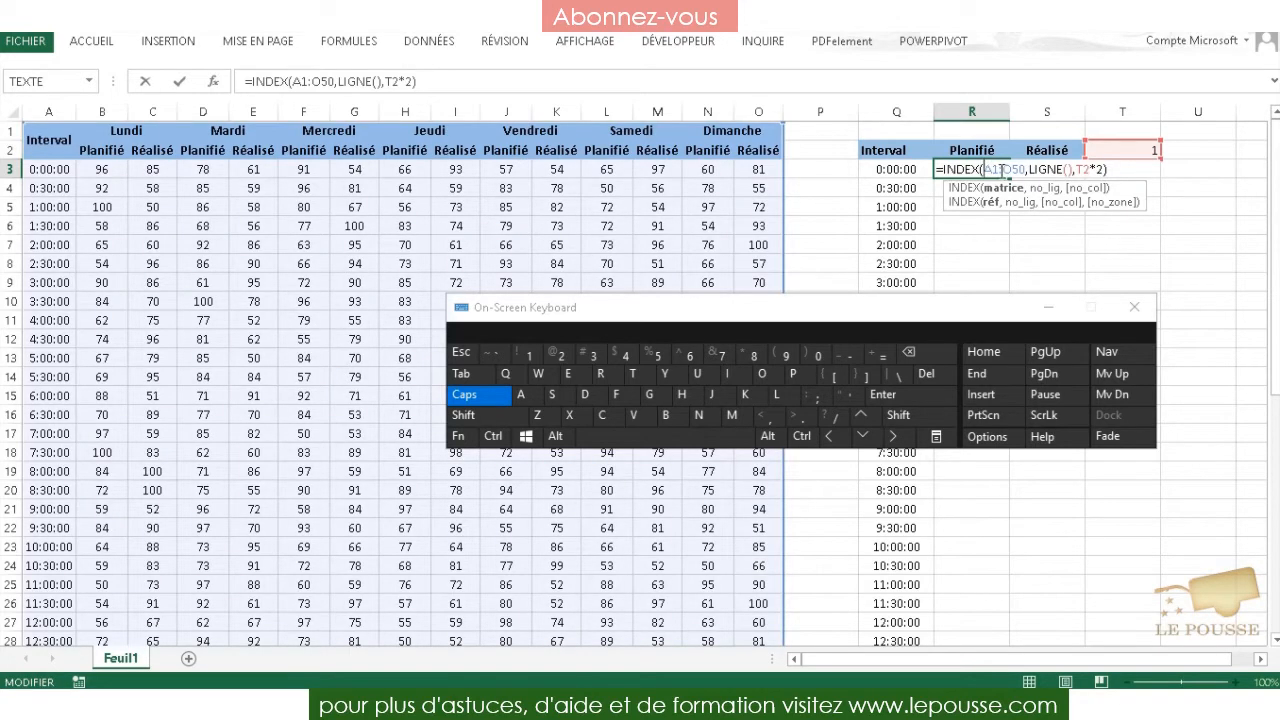
{"action": "key", "text": "F4"}
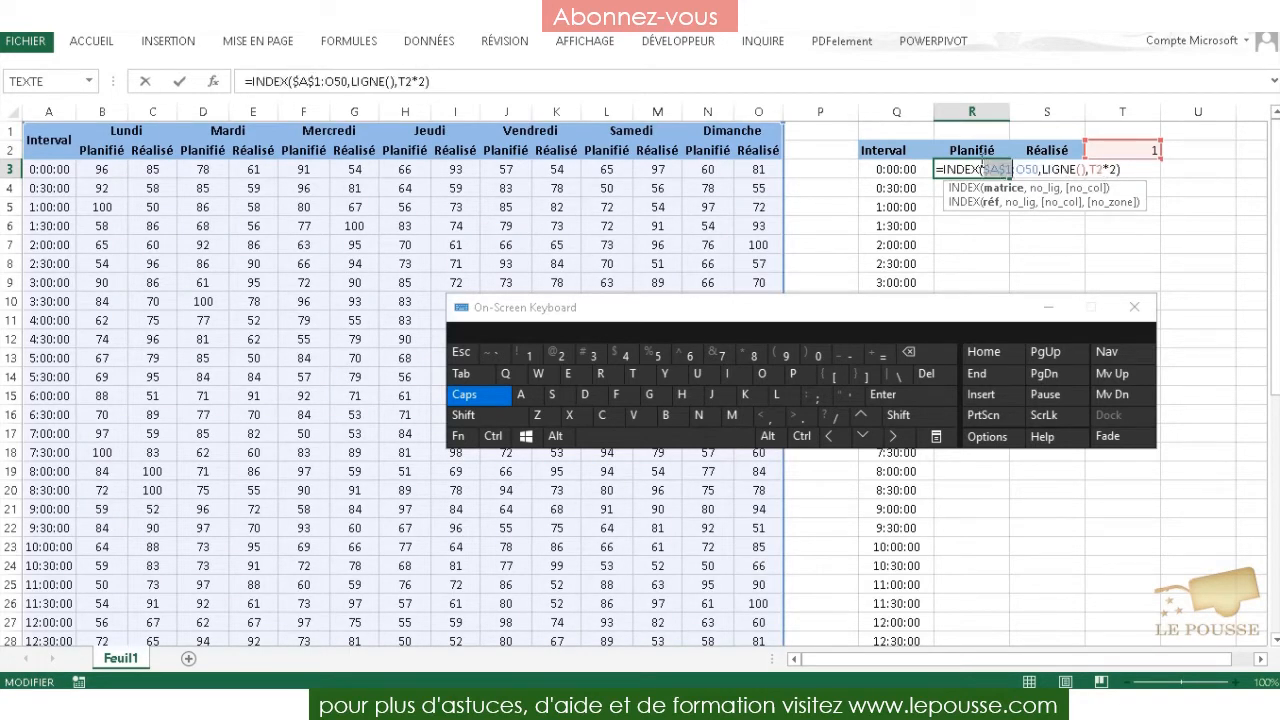
{"action": "left_click", "coordinate": [1028, 168]}
{"action": "key", "text": "F4"}
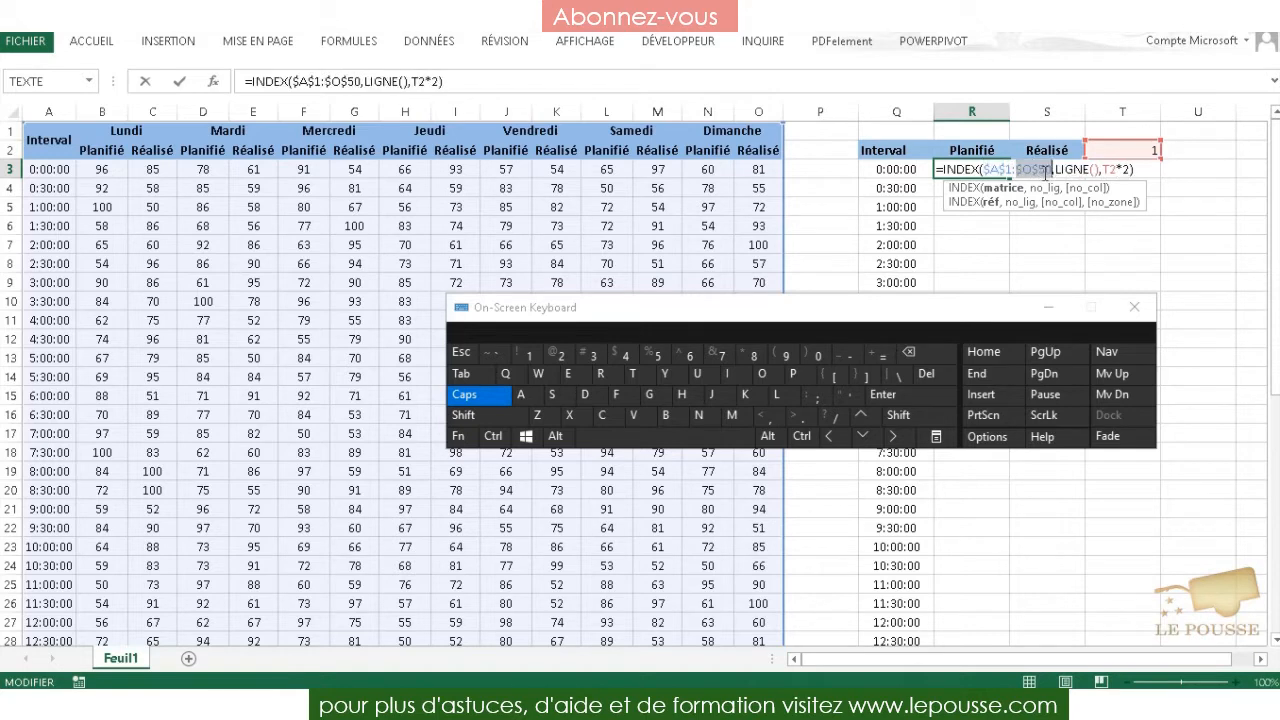
{"action": "left_click", "coordinate": [1107, 169]}
{"action": "key", "text": "F4"}
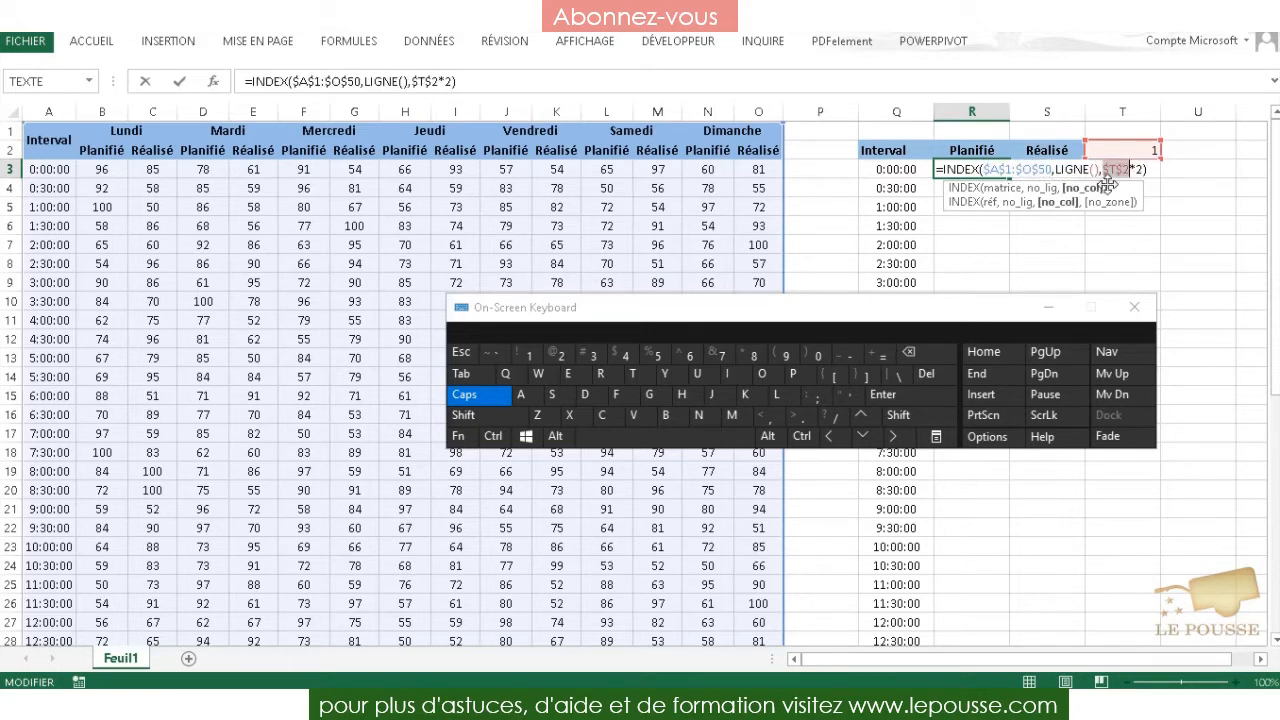
{"action": "key", "text": "Return"}
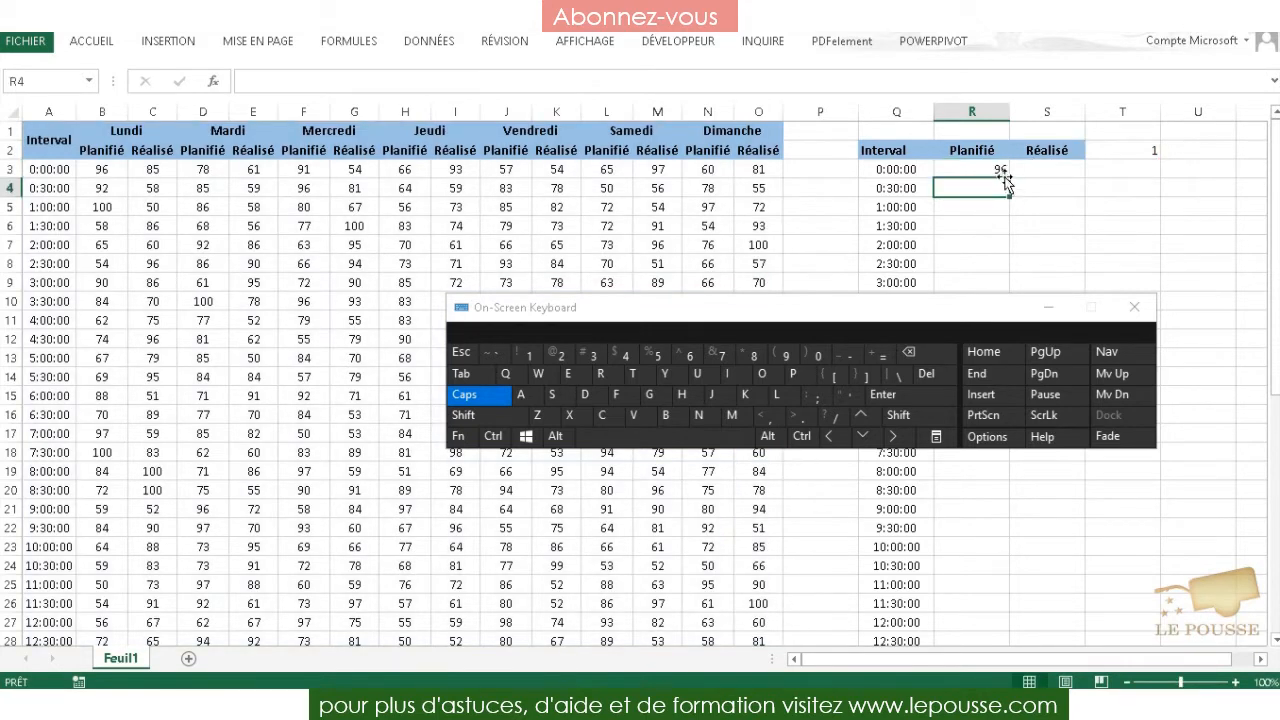
Step: Fill the R3 formula down the Planifié column to row 50 and compare several rows with Lundi's Planifié values
{"action": "left_click", "coordinate": [993, 168]}
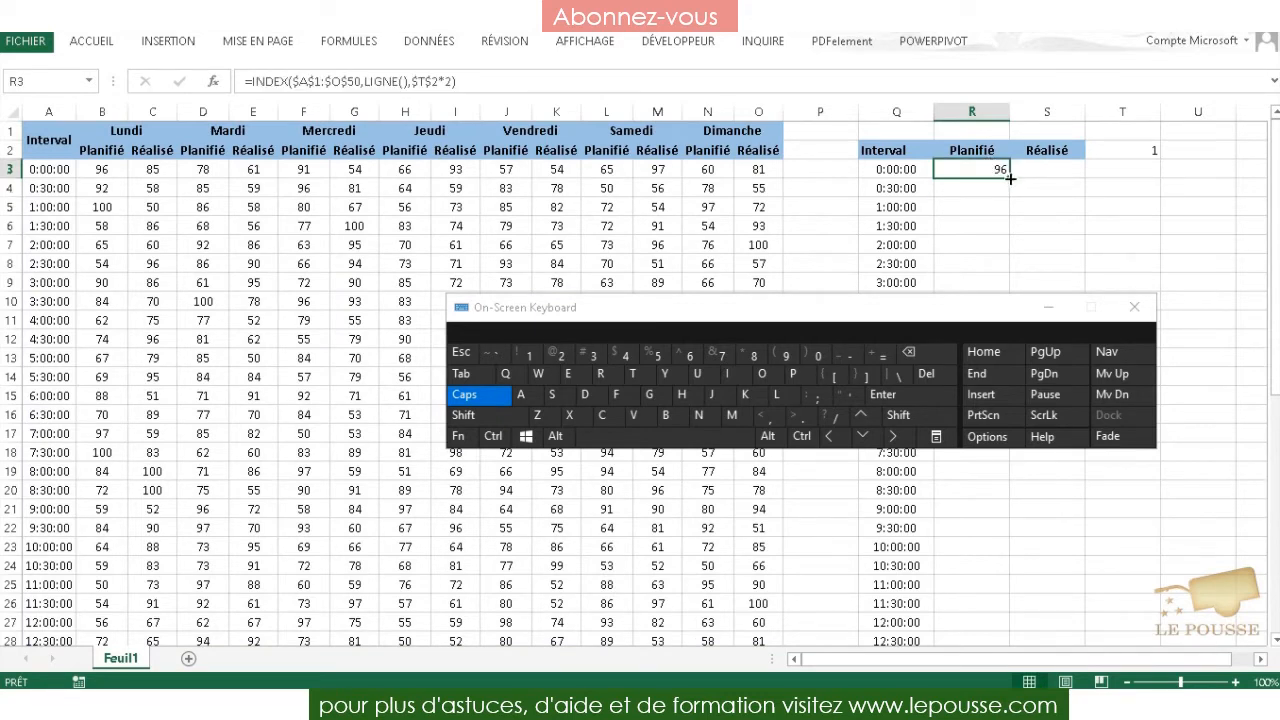
{"action": "double_click", "coordinate": [1010, 178]}
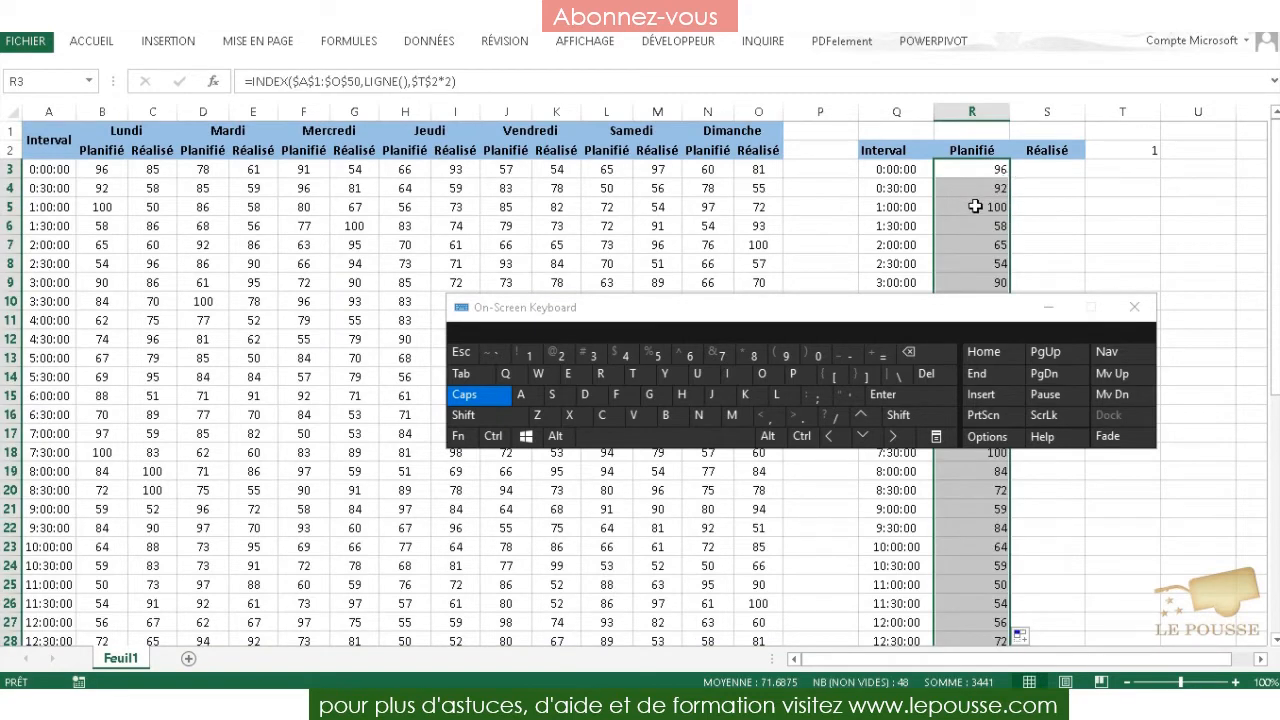
{"action": "left_click", "coordinate": [975, 206]}
{"action": "left_click", "coordinate": [102, 209]}
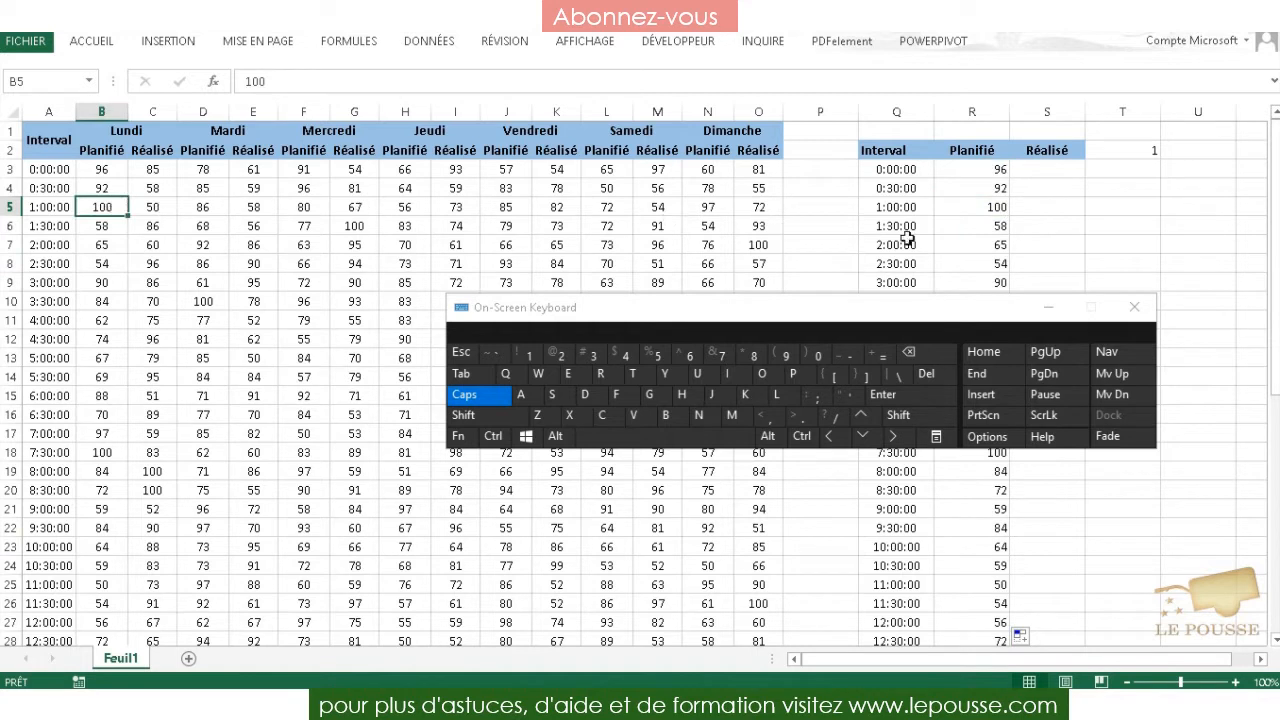
{"action": "left_click", "coordinate": [985, 263]}
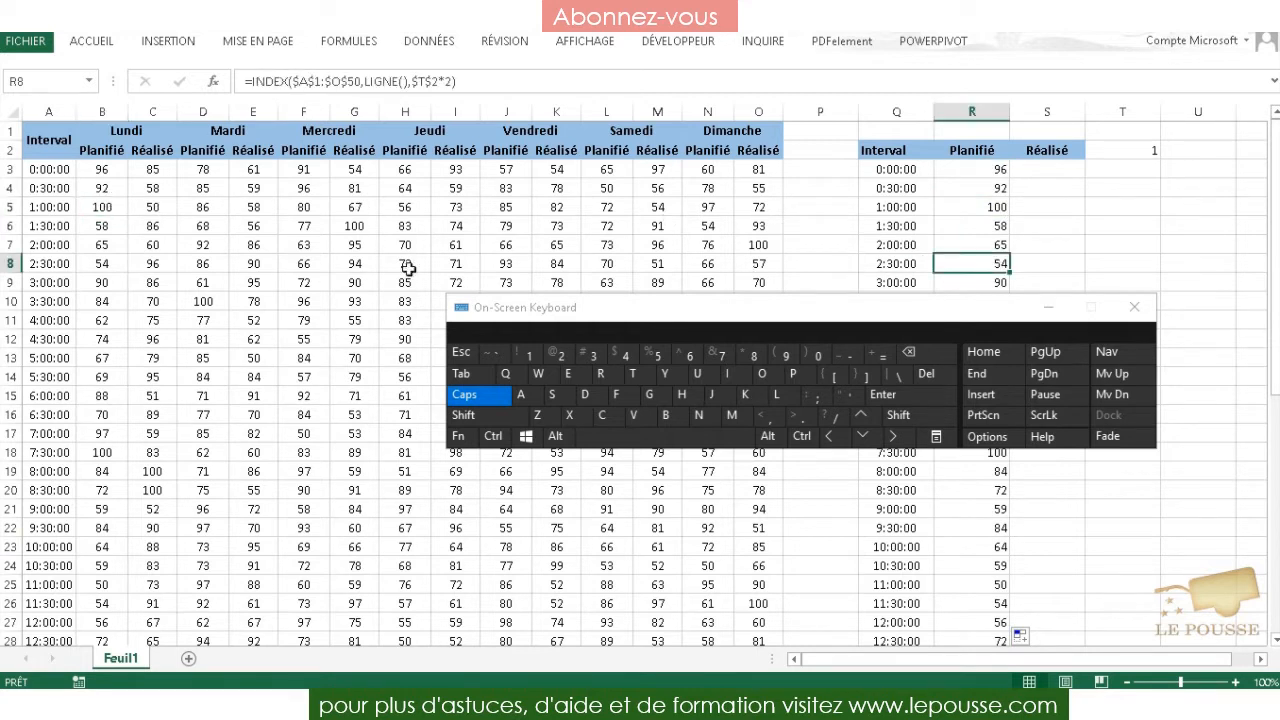
{"action": "left_click", "coordinate": [96, 270]}
{"action": "left_click", "coordinate": [976, 188]}
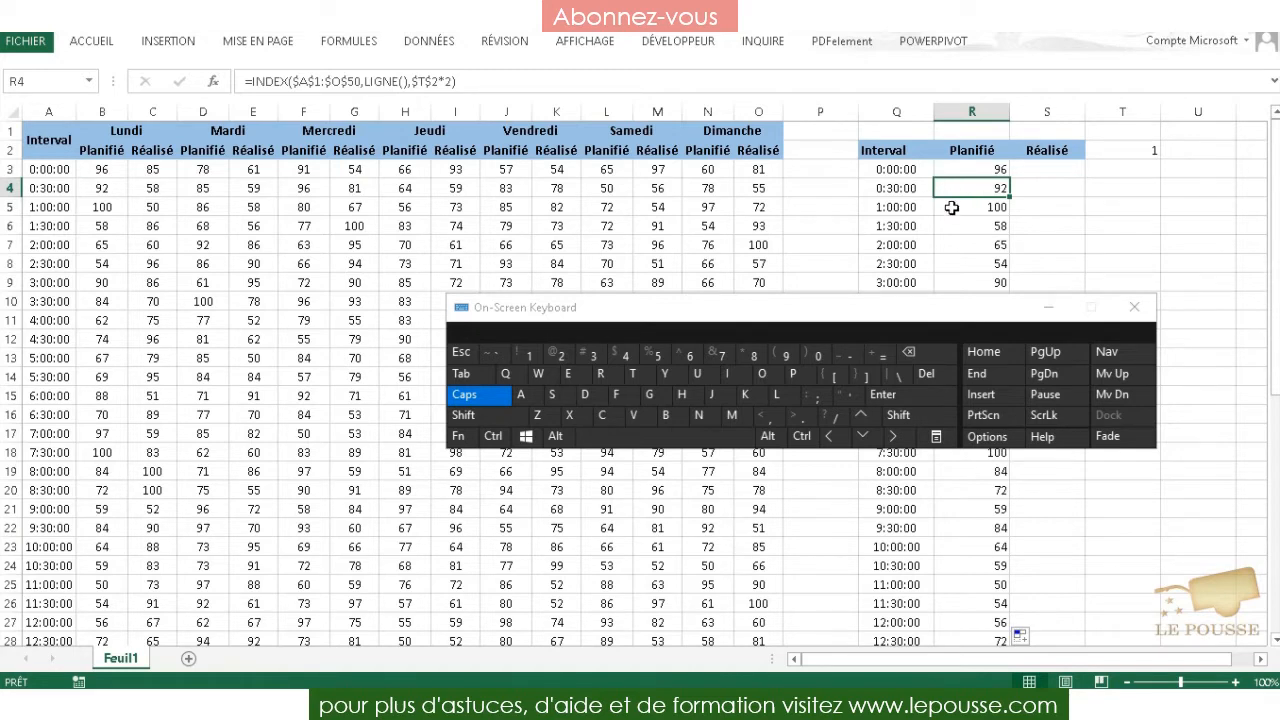
Step: Copy the INDEX formula text from R3 into S3, the first cell of the Réalisé column
{"action": "left_click", "coordinate": [995, 168]}
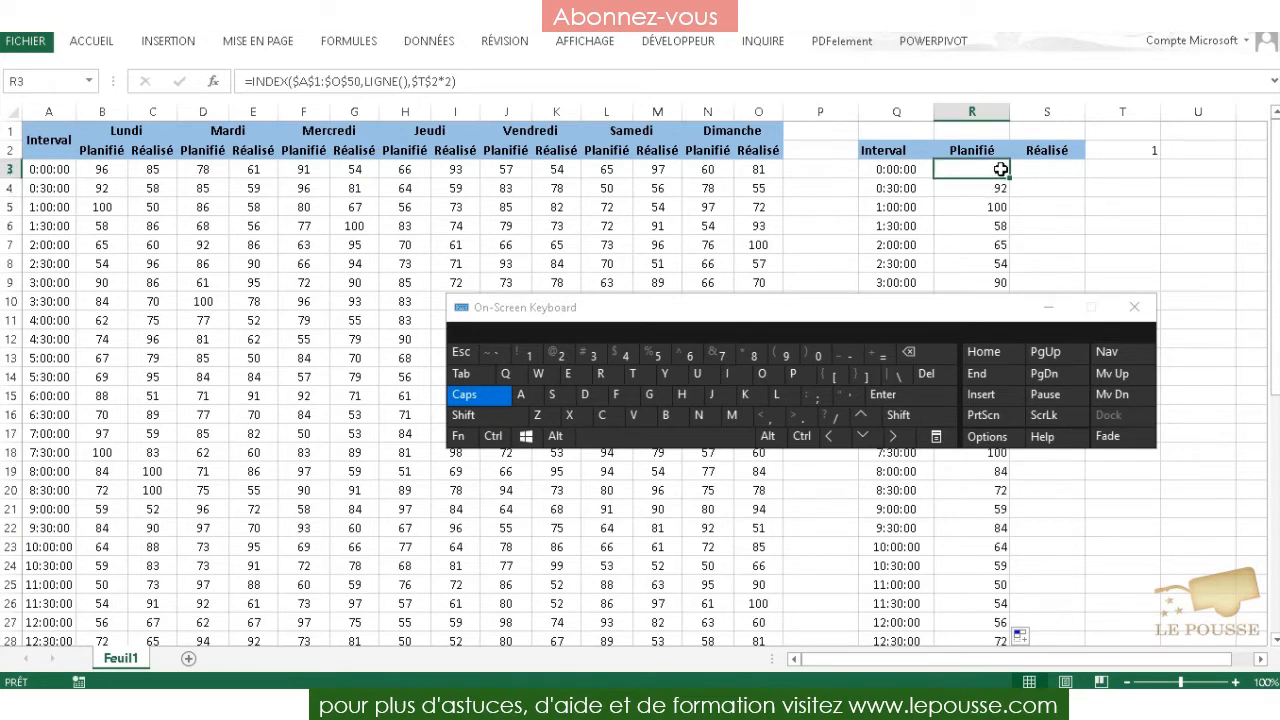
{"action": "left_click_drag", "start_coordinate": [468, 81], "coordinate": [196, 80]}
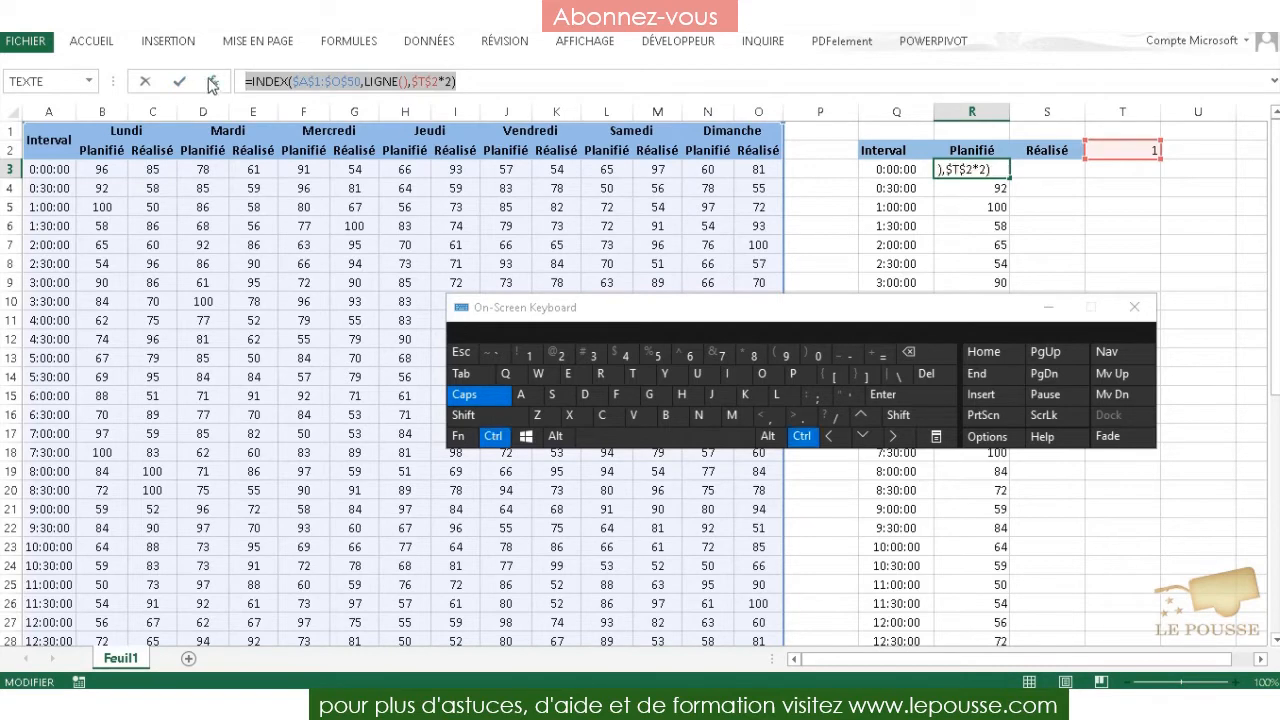
{"action": "key", "text": "ctrl+c"}
{"action": "type", "text": "`"}
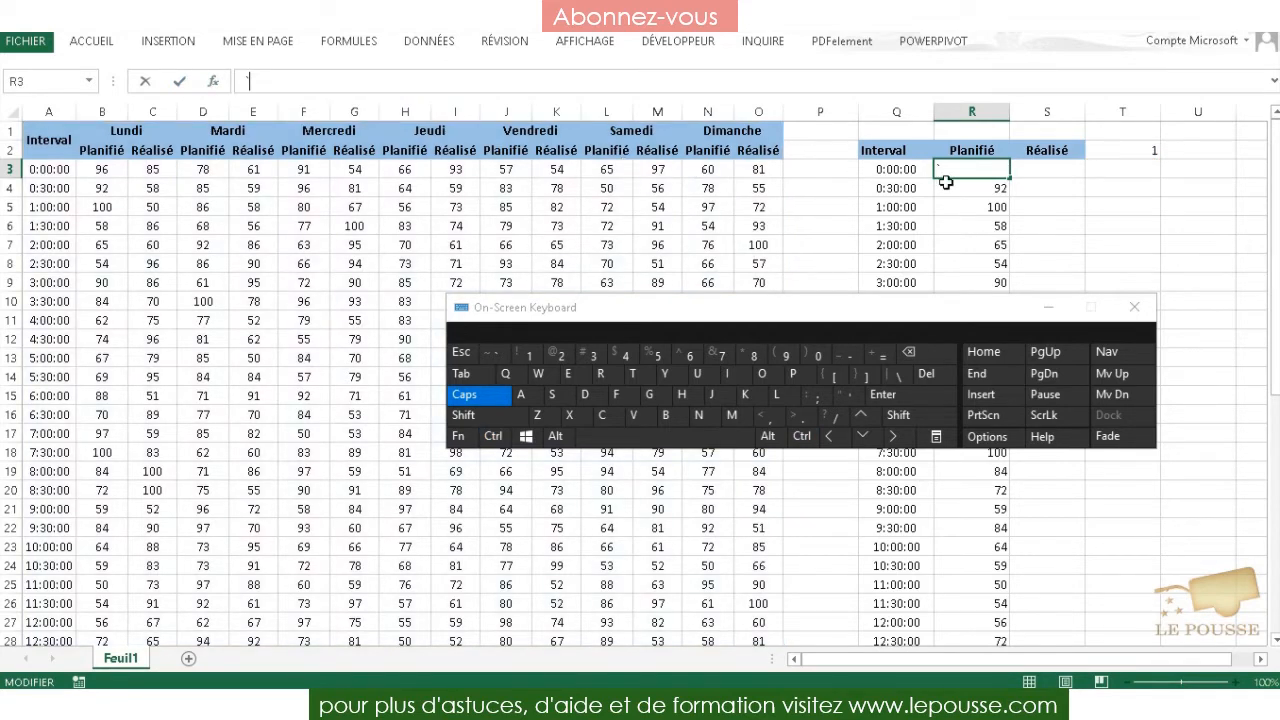
{"action": "key", "text": "Escape"}
{"action": "left_click", "coordinate": [1030, 170]}
{"action": "left_click", "coordinate": [342, 82]}
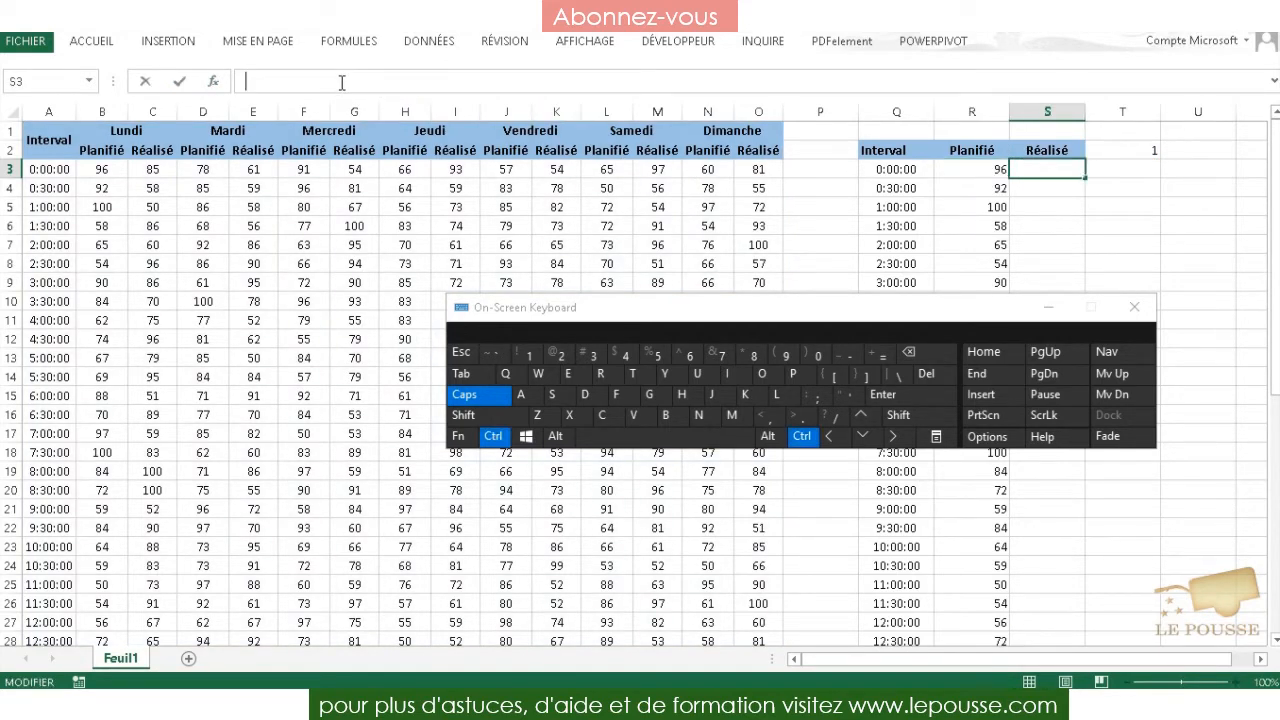
{"action": "key", "text": "ctrl+v"}
Step: Change S3's column argument to $T$2*2+1 and fill the formula down the Réalisé column
{"action": "left_click", "coordinate": [452, 81]}
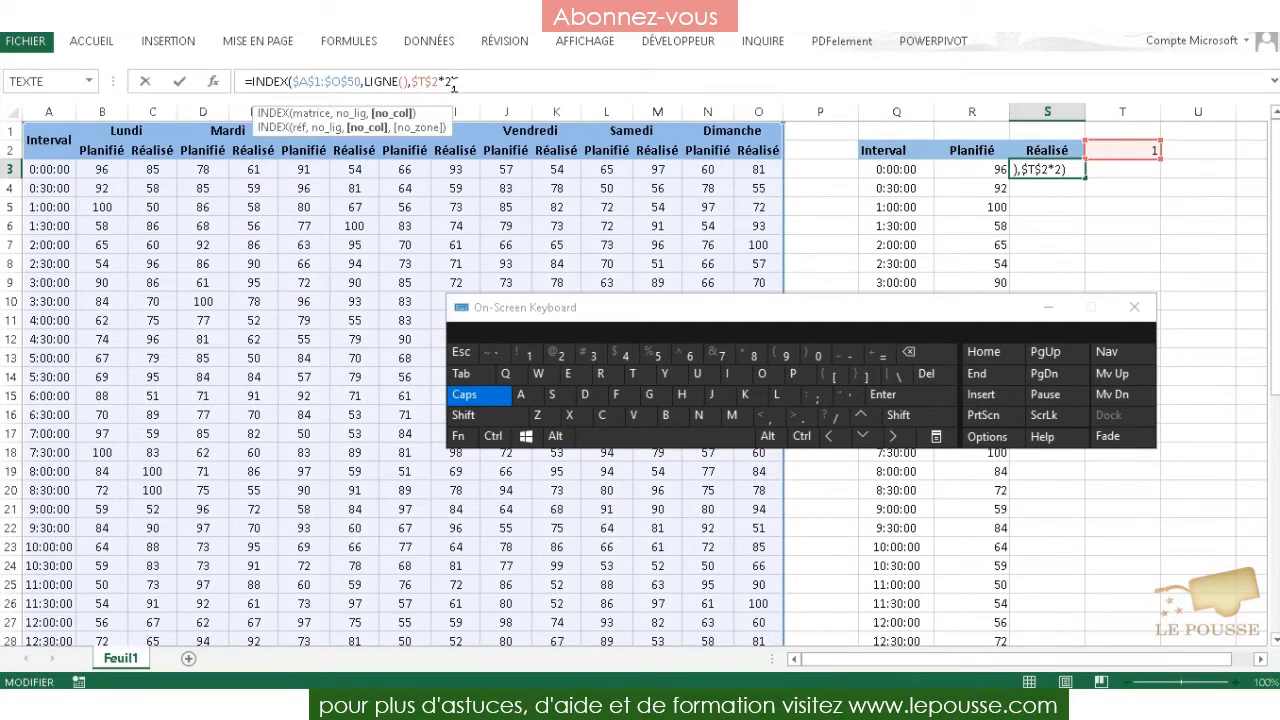
{"action": "key", "text": "shift"}
{"action": "left_click", "coordinate": [531, 355]}
{"action": "key", "text": "Return"}
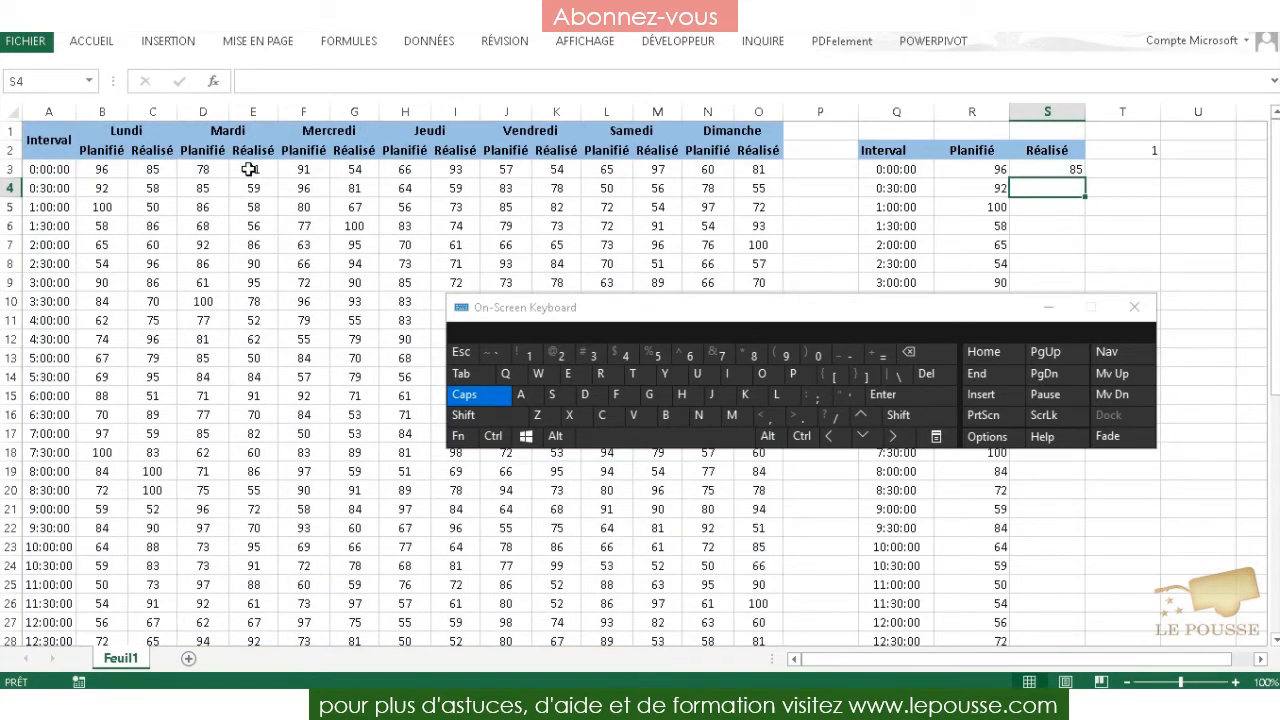
{"action": "left_click", "coordinate": [1080, 172]}
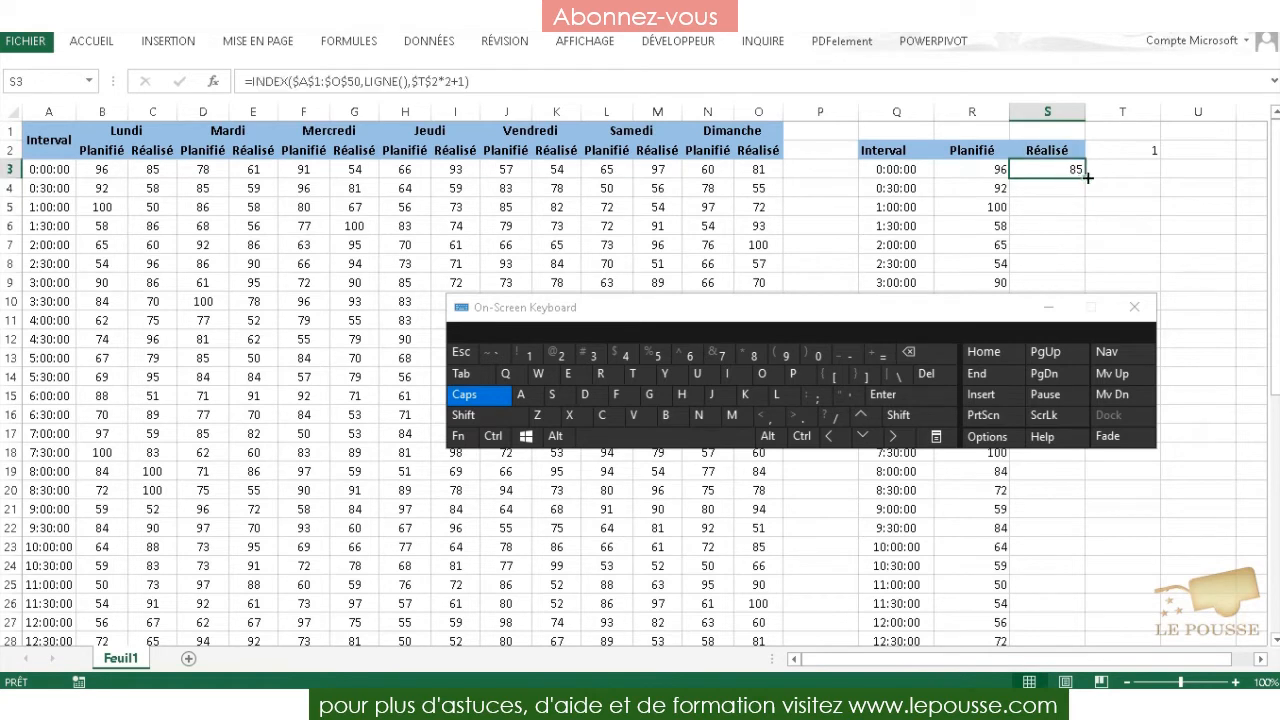
{"action": "double_click", "coordinate": [1086, 176]}
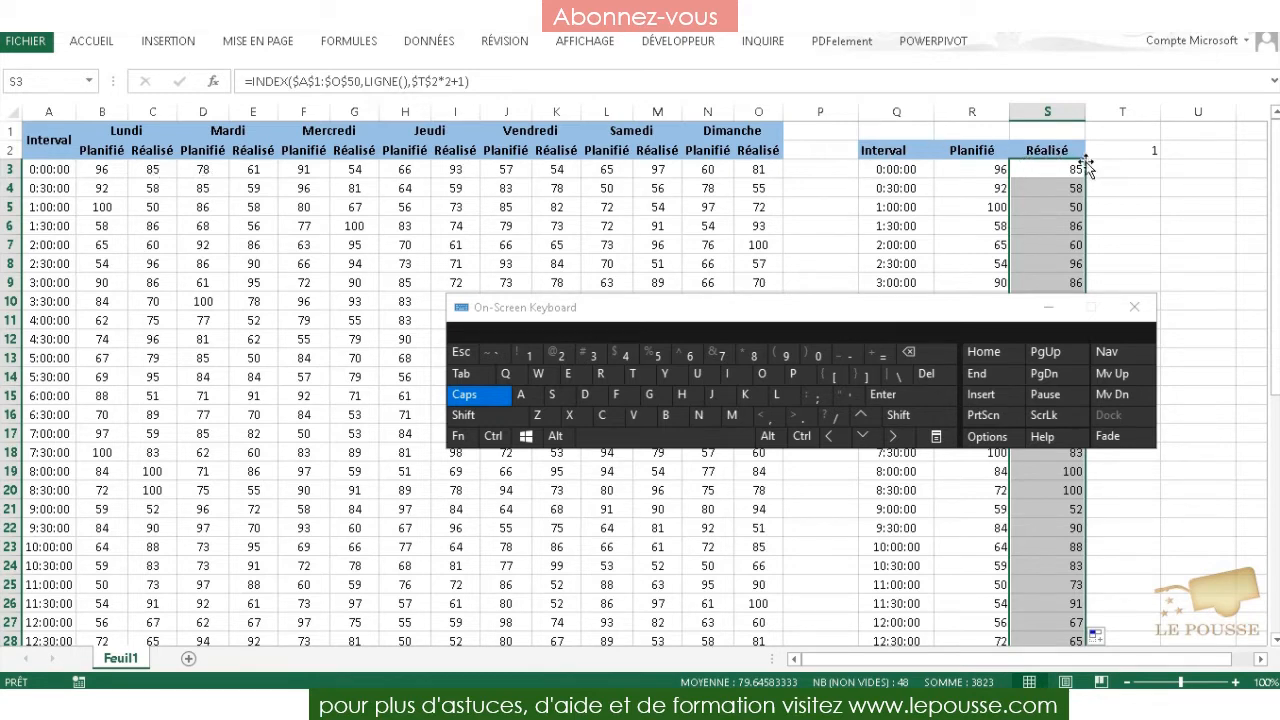
Step: Copy R3's formula =INDEX($A$1:$O$50,LIGNE(),$T$2*2) into Q1 as the weekday heading above the summary table
{"action": "left_click", "coordinate": [877, 130]}
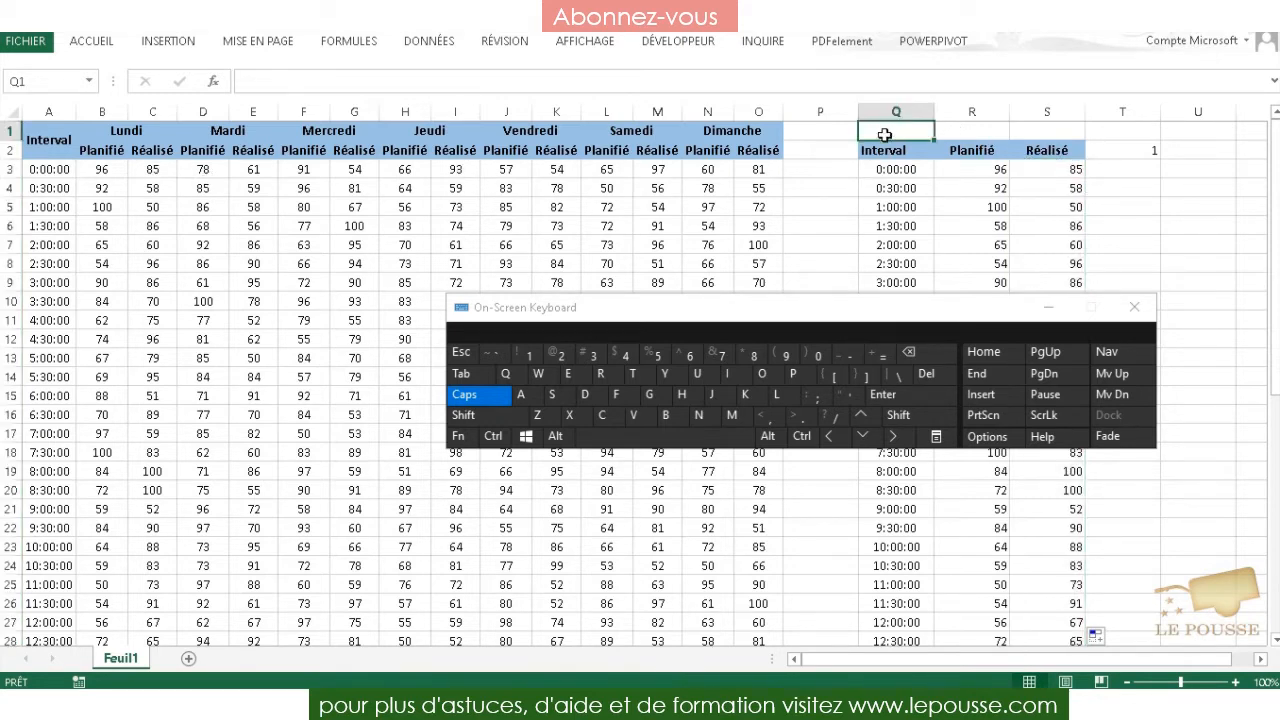
{"action": "left_click", "coordinate": [984, 169]}
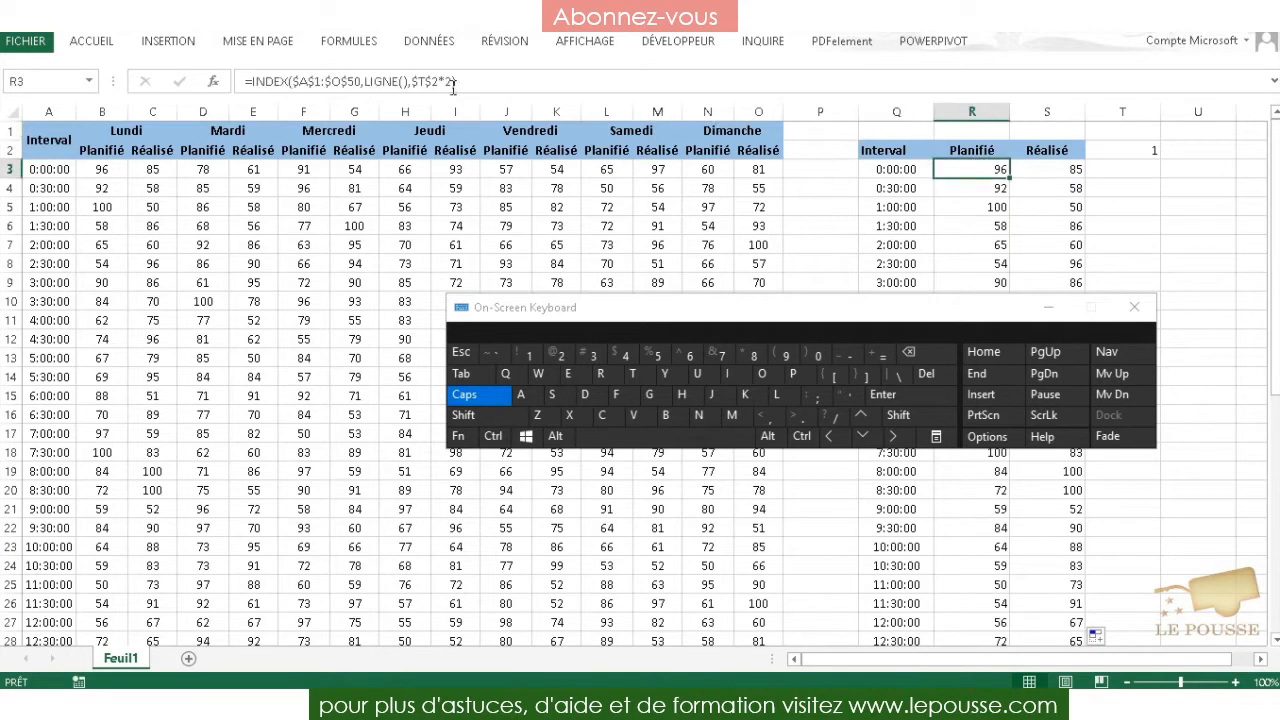
{"action": "left_click_drag", "start_coordinate": [491, 88], "coordinate": [188, 88]}
{"action": "key", "text": "ctrl+c"}
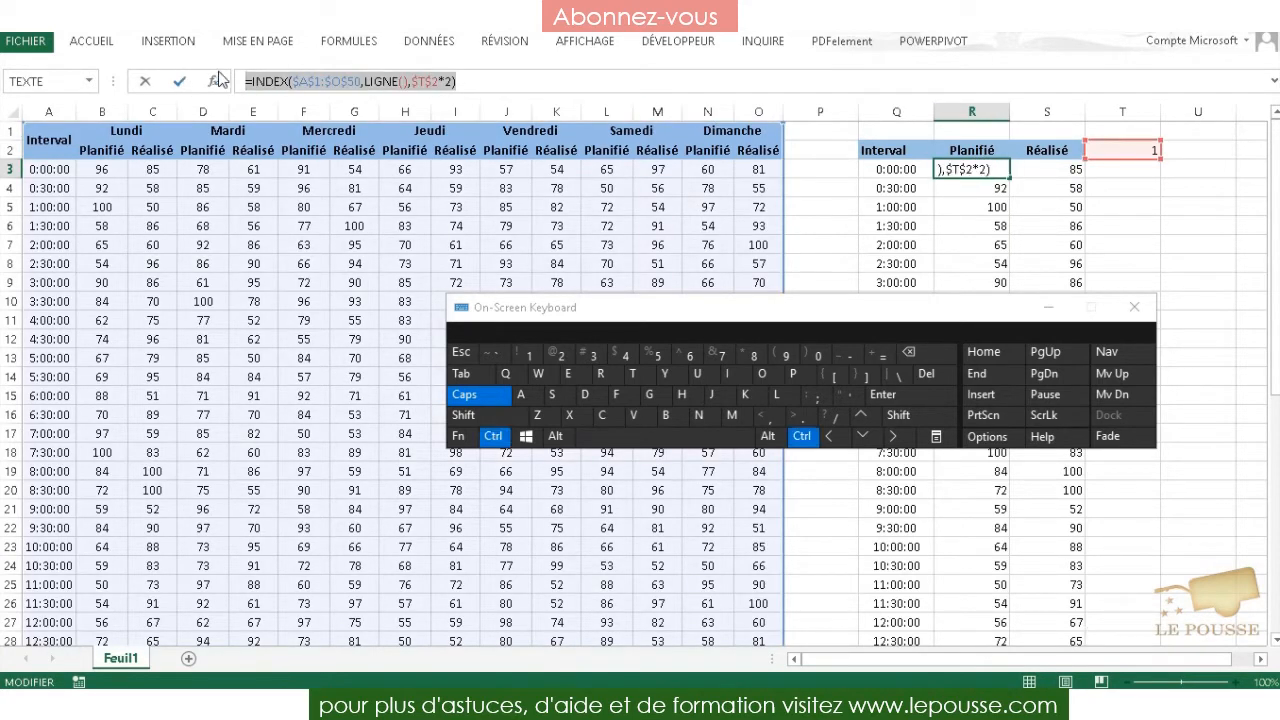
{"action": "key", "text": "Escape"}
{"action": "left_click", "coordinate": [896, 132]}
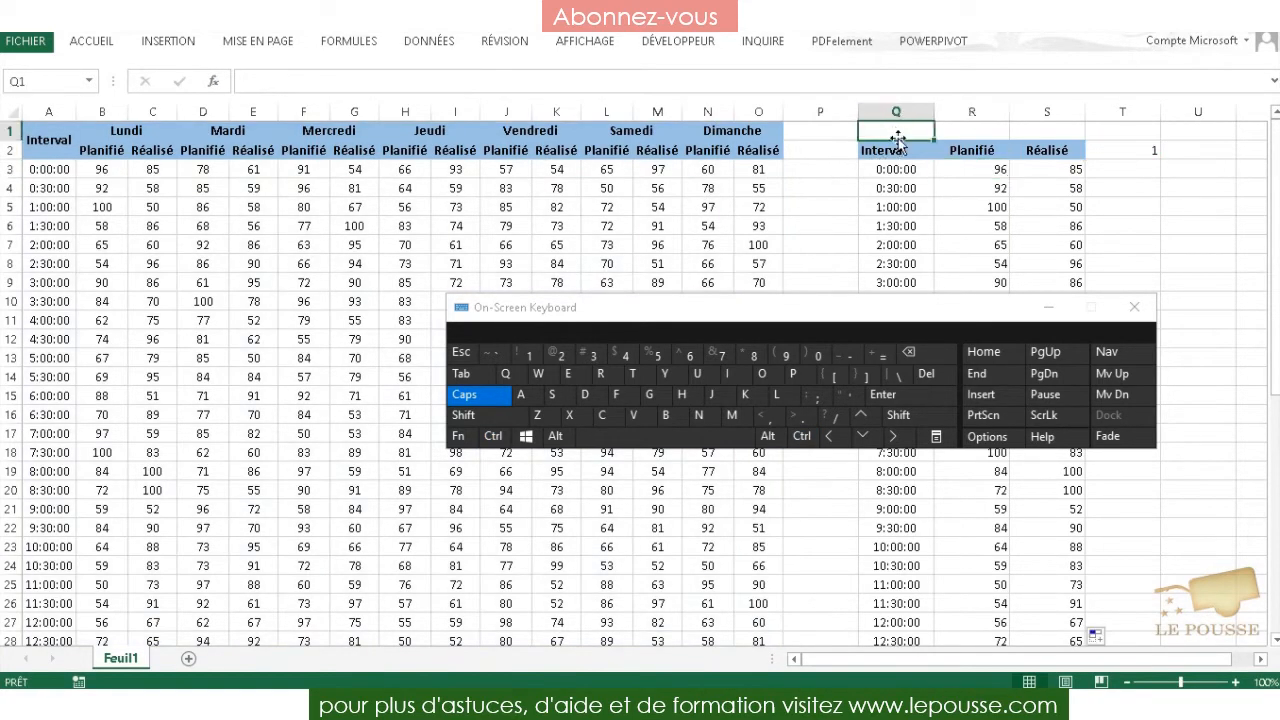
{"action": "key", "text": "ctrl+v"}
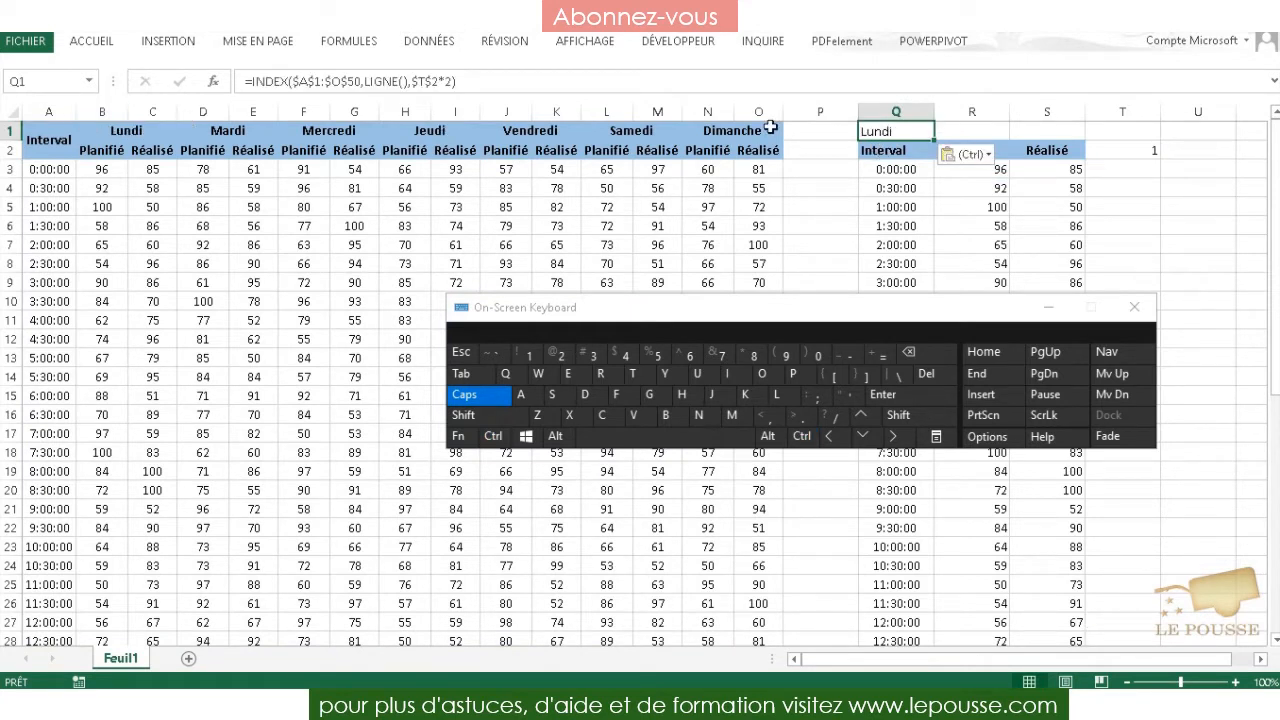
Step: Try the copied INDEX formula in U2 and clear that cell again
{"action": "left_click", "coordinate": [1217, 149]}
{"action": "double_click", "coordinate": [1217, 149]}
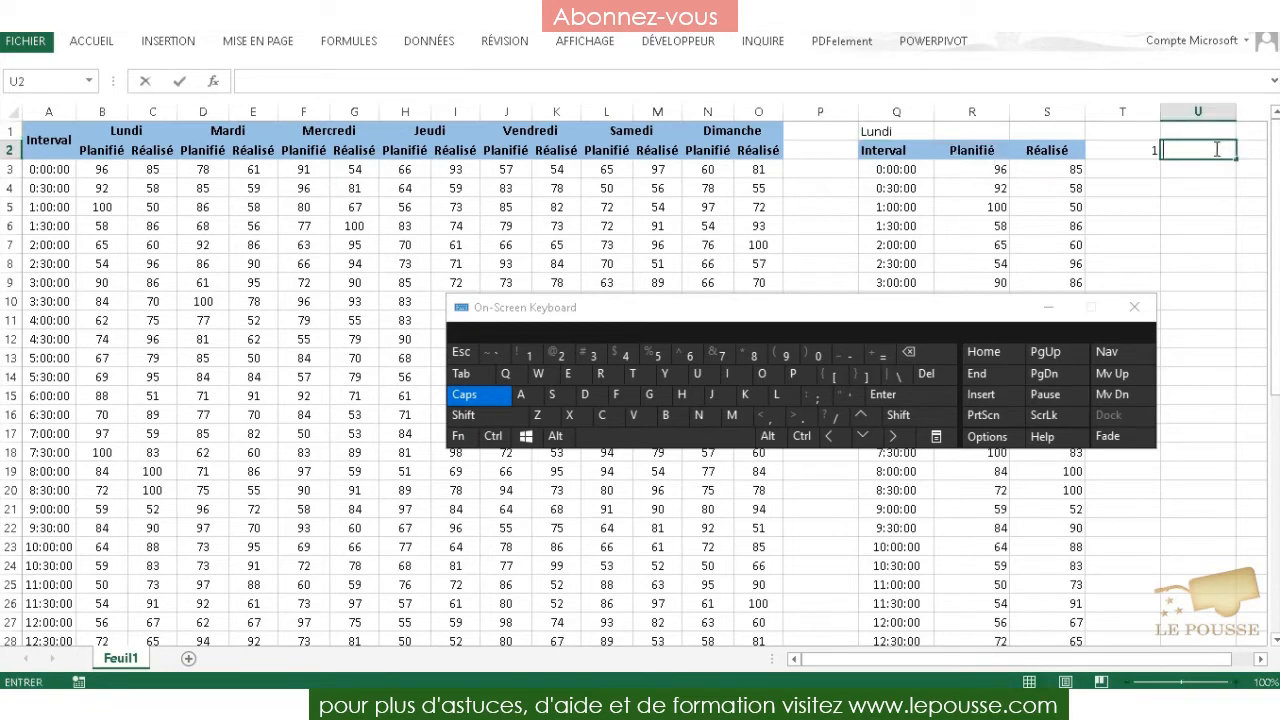
{"action": "key", "text": "ctrl+v"}
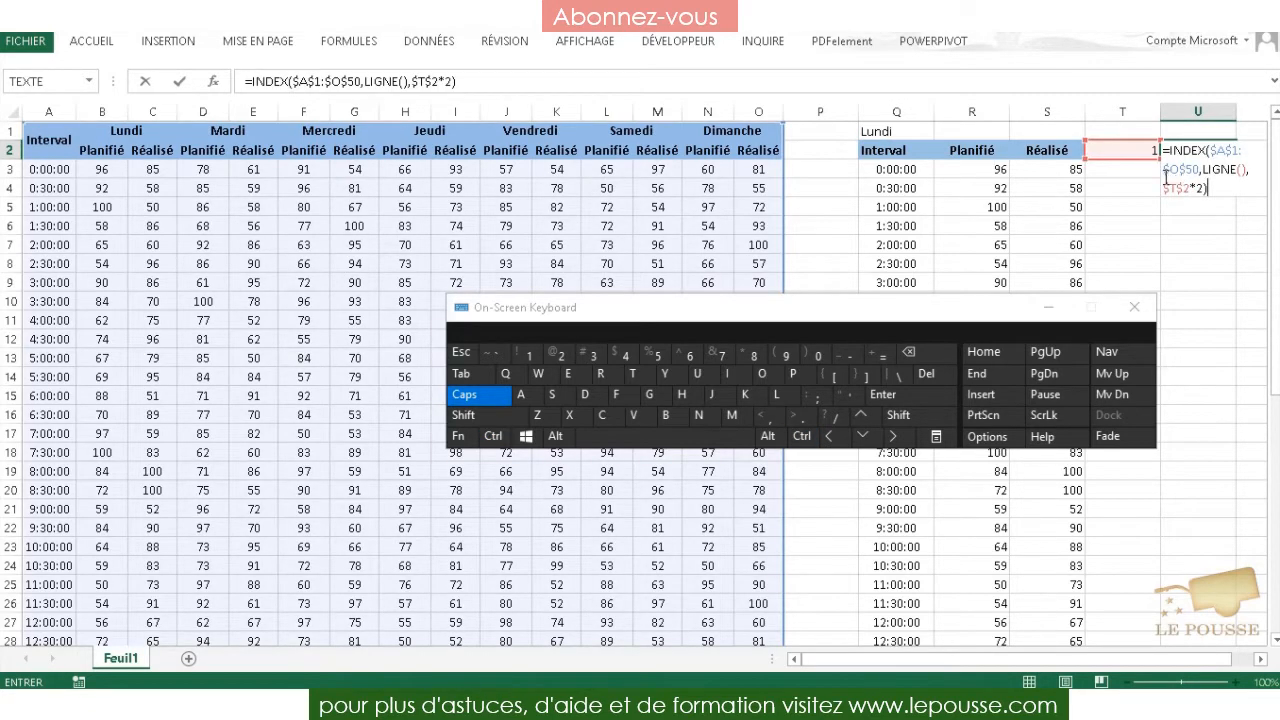
{"action": "key", "text": "Return"}
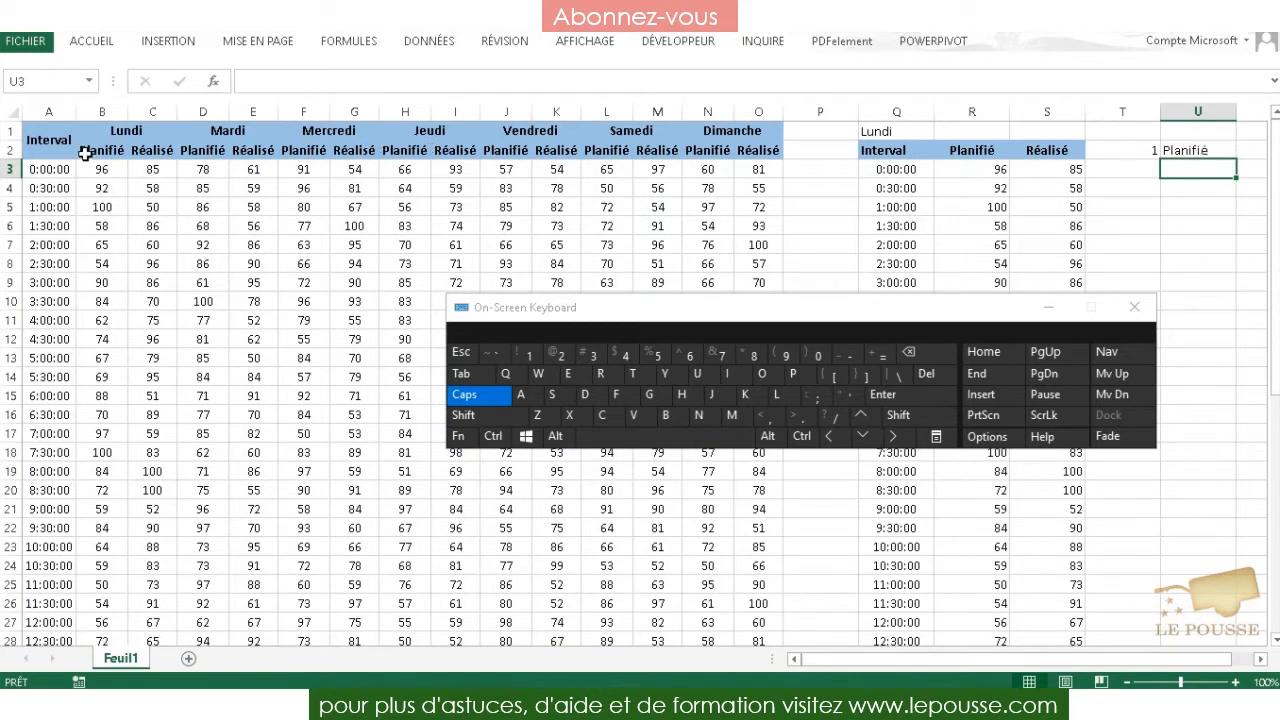
{"action": "left_click", "coordinate": [1200, 150]}
{"action": "key", "text": "Delete"}
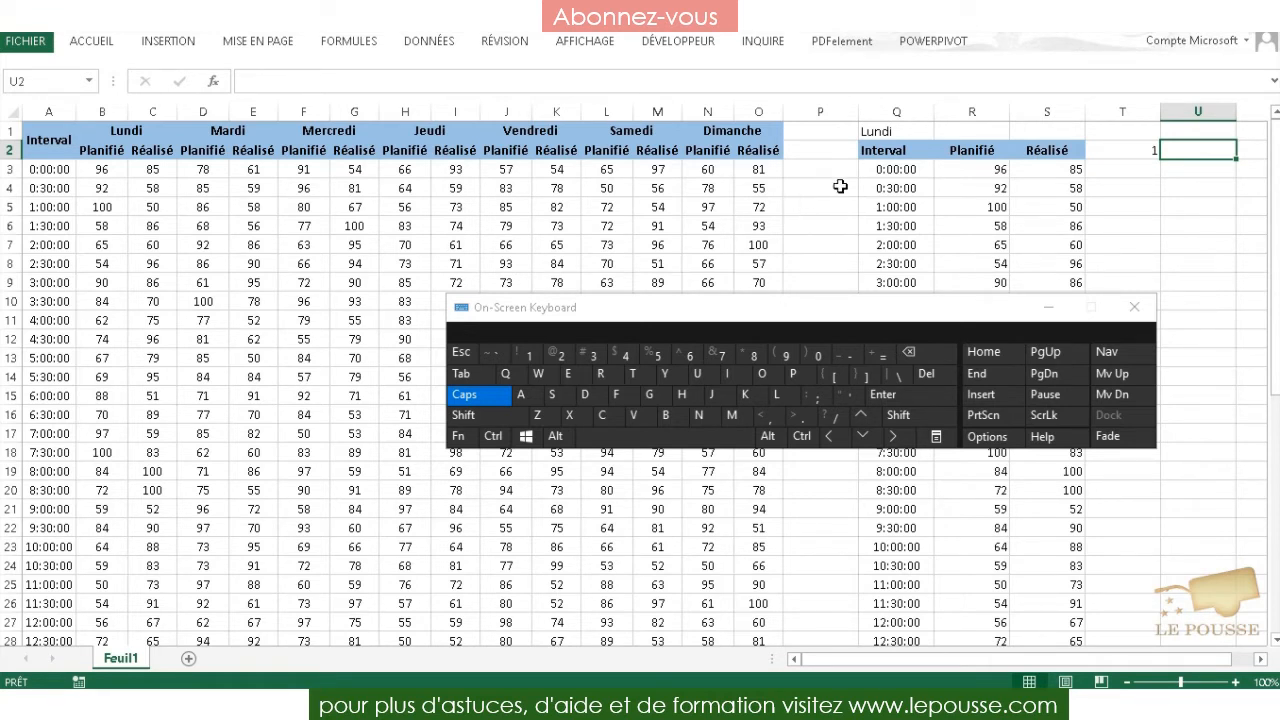
Step: Merge and center the weekday heading across Q1:S1
{"action": "left_click_drag", "start_coordinate": [890, 131], "coordinate": [1064, 139]}
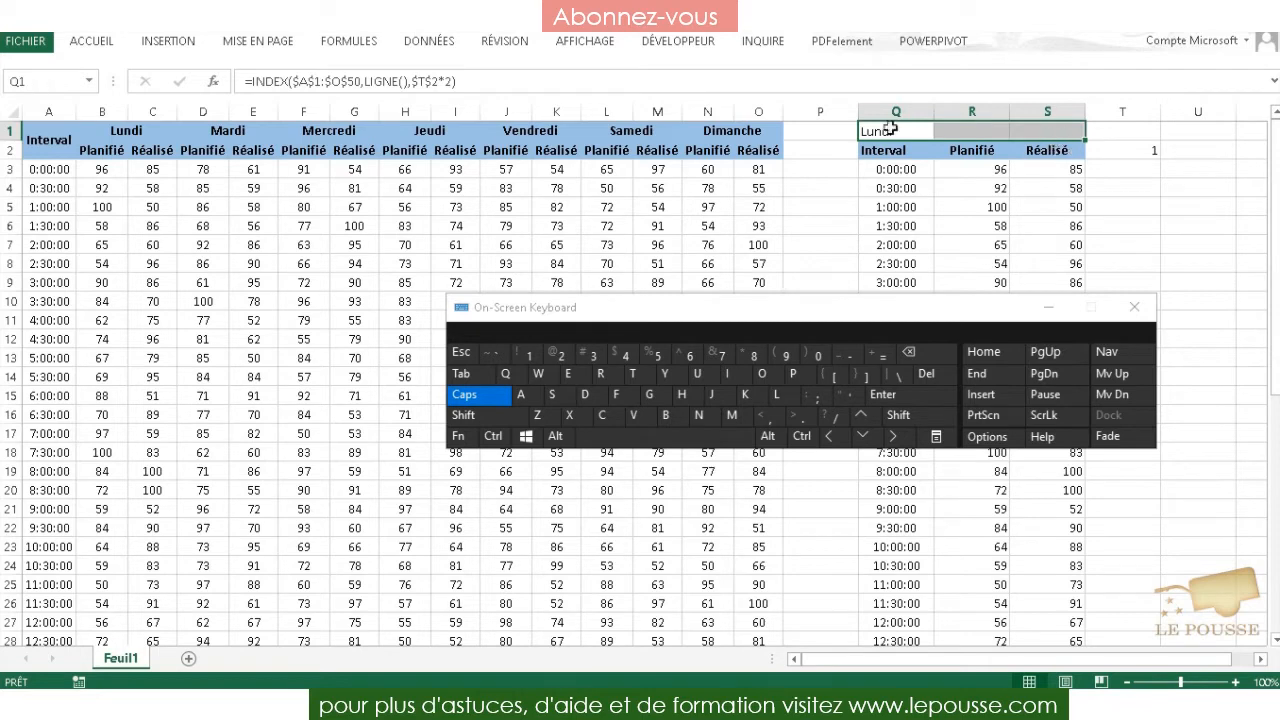
{"action": "left_click", "coordinate": [87, 42]}
{"action": "left_click", "coordinate": [425, 104]}
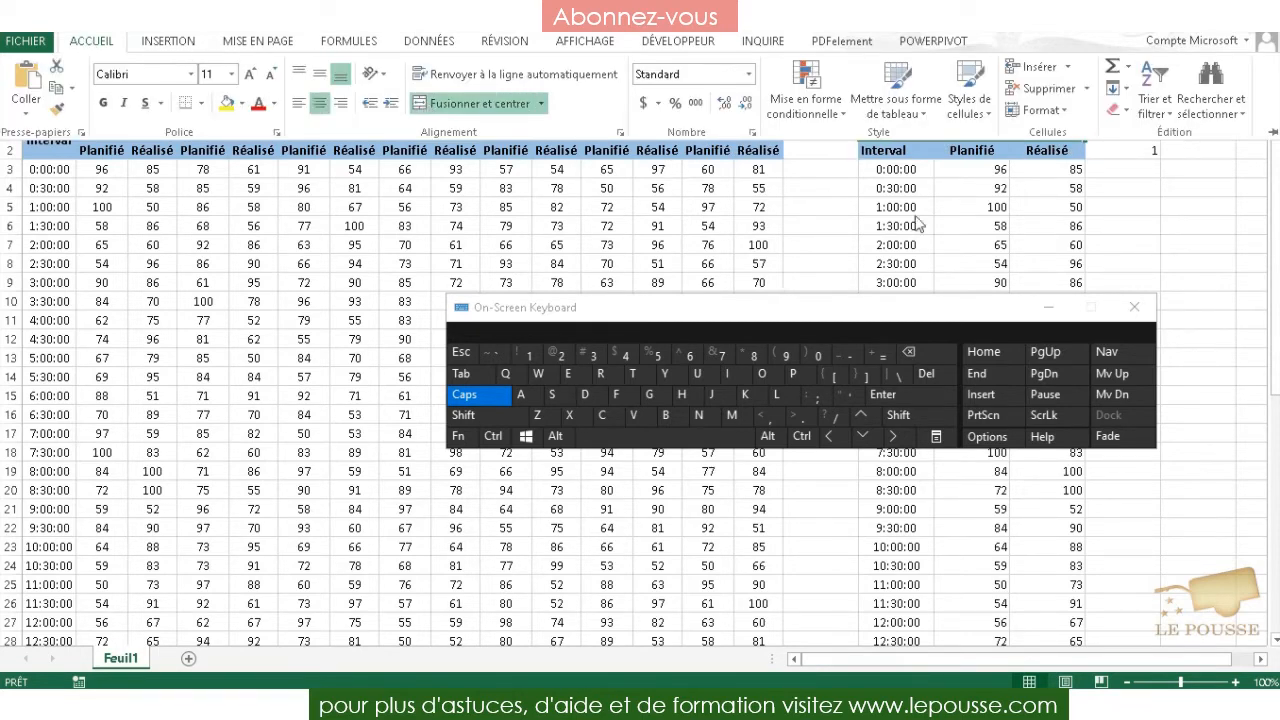
{"action": "left_click", "coordinate": [990, 187]}
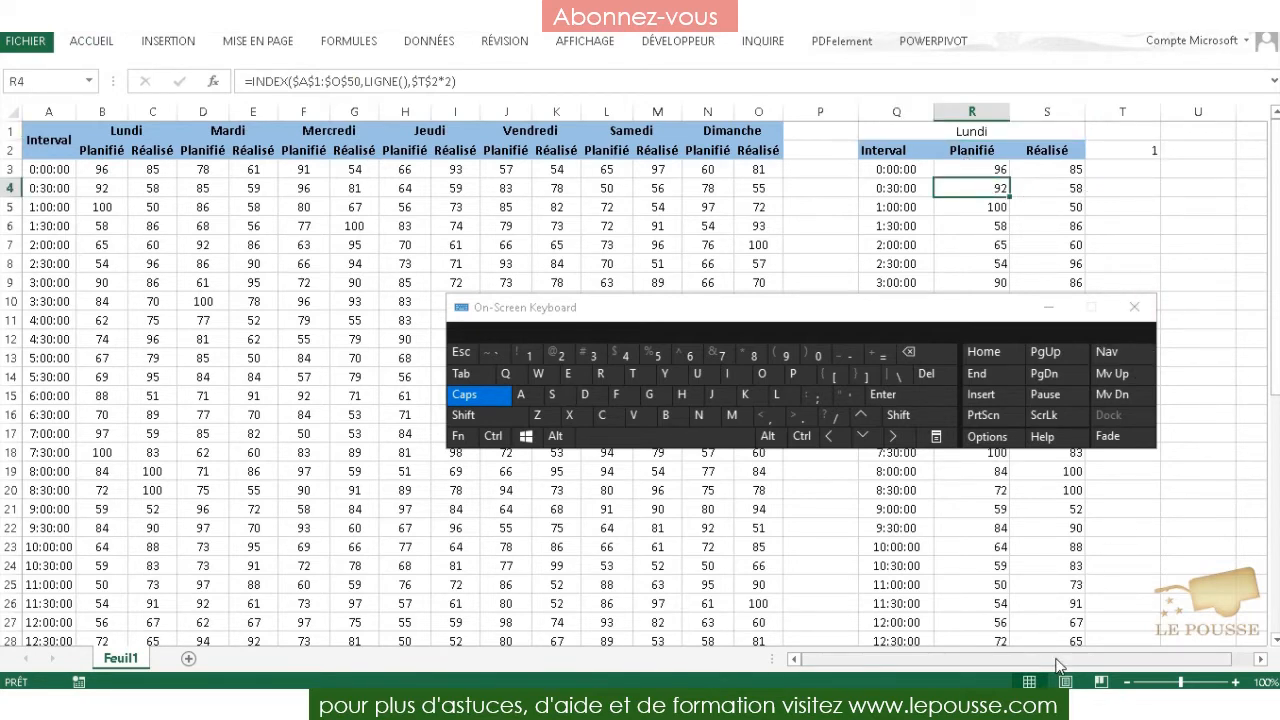
Step: Narrow columns T and P
{"action": "left_click_drag", "start_coordinate": [1058, 659], "coordinate": [1110, 651]}
{"action": "left_click_drag", "start_coordinate": [1109, 114], "coordinate": [1069, 114]}
{"action": "left_click_drag", "start_coordinate": [803, 113], "coordinate": [764, 113]}
Step: Begin a title formula in U2 with the text ="Planifié Vs Réalisé du
{"action": "left_click", "coordinate": [1066, 146]}
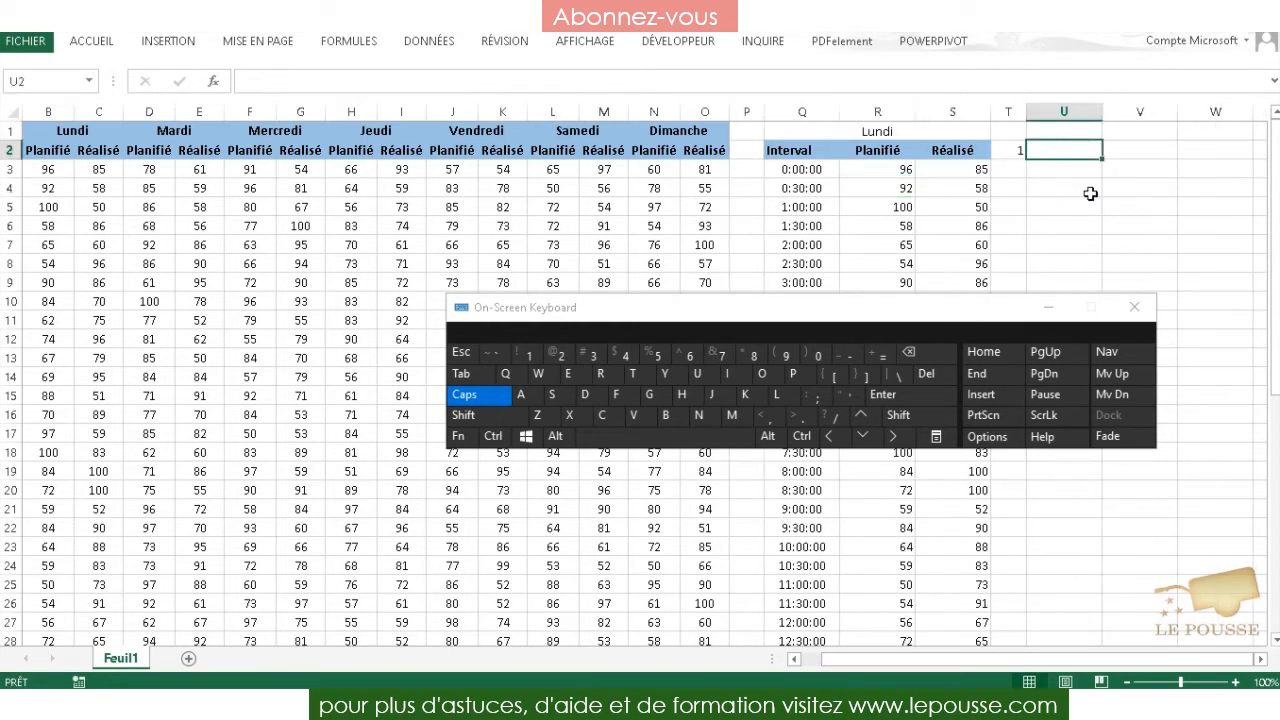
{"action": "type", "text": "="}
{"action": "key", "text": "shift"}
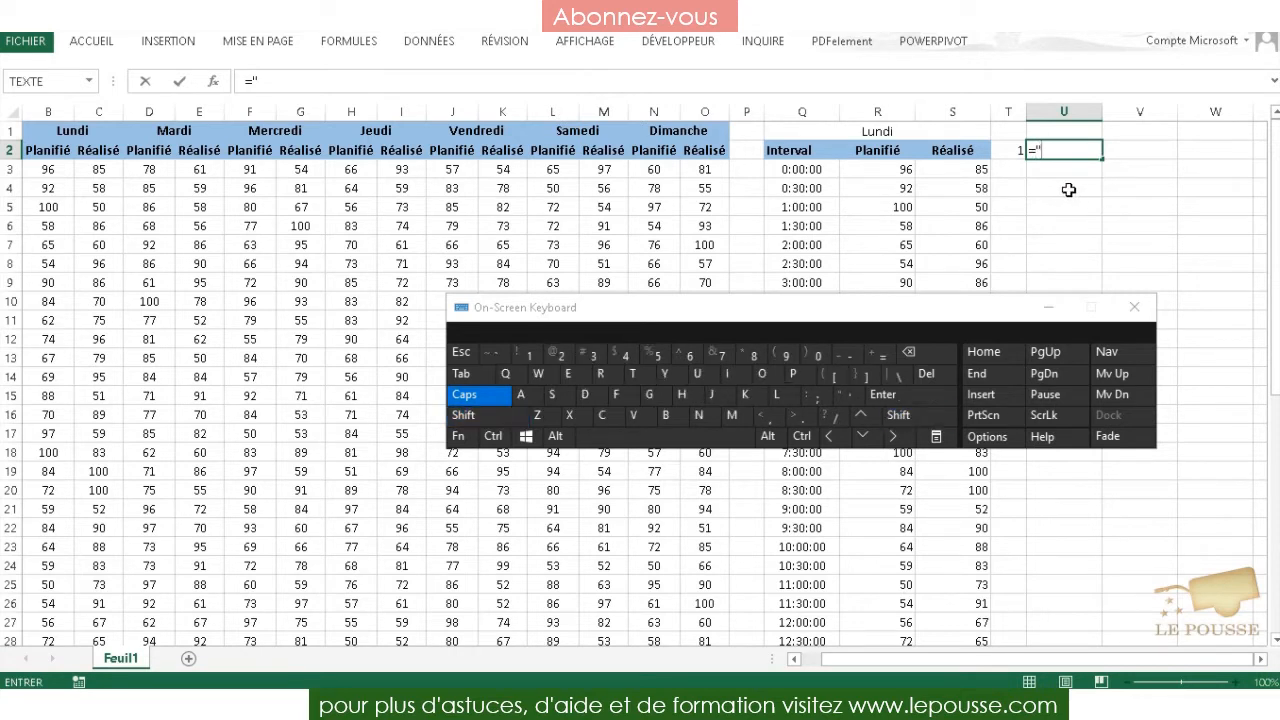
{"action": "key", "text": "shift"}
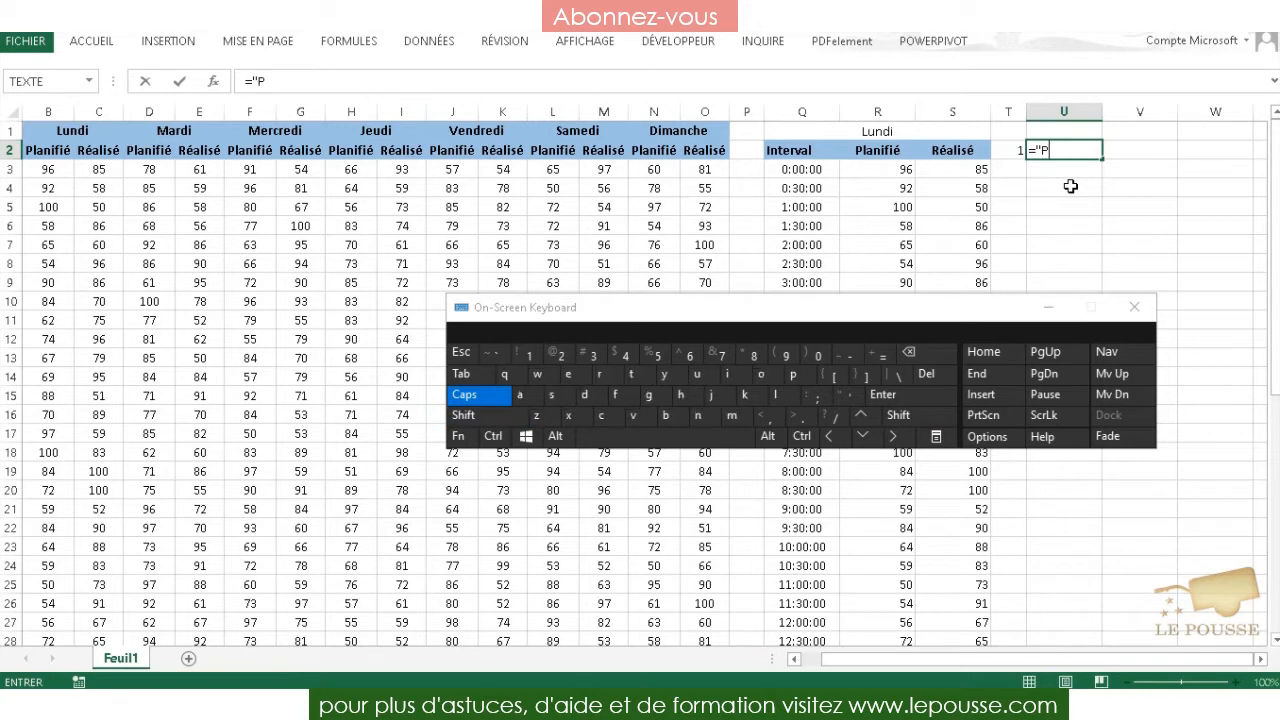
{"action": "key", "text": "Caps_Lock"}
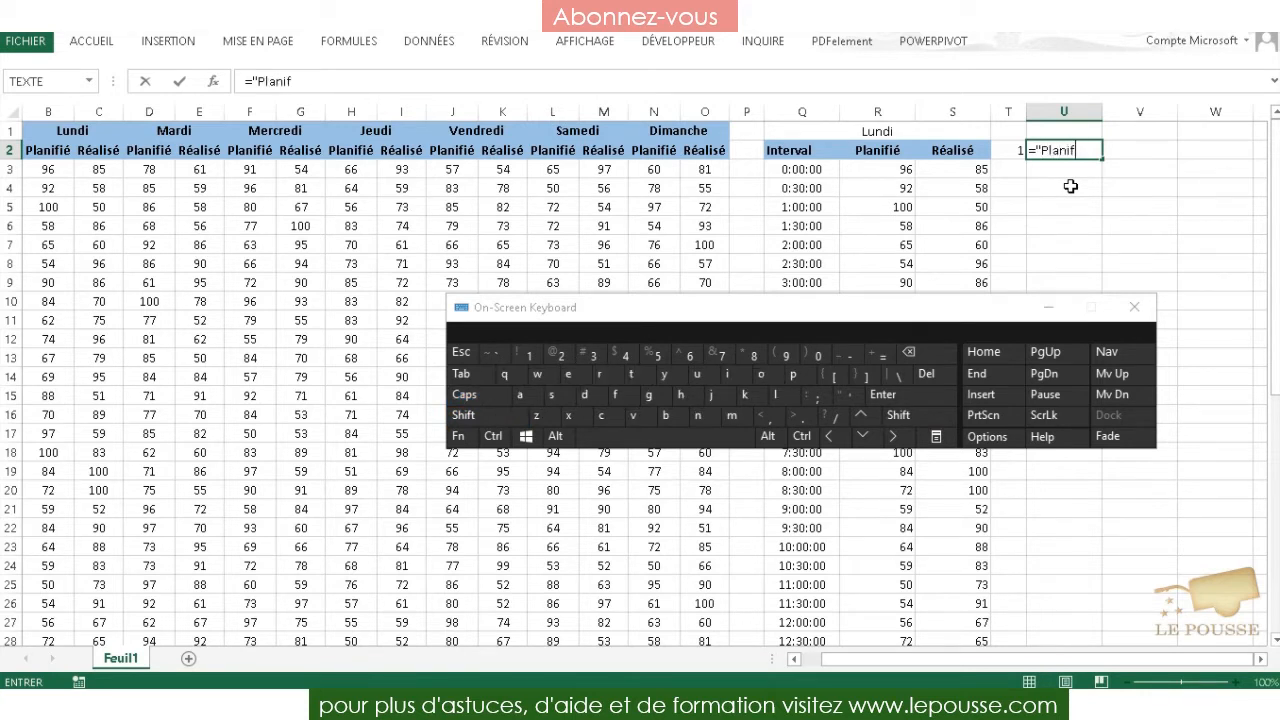
{"action": "left_click", "coordinate": [519, 419]}
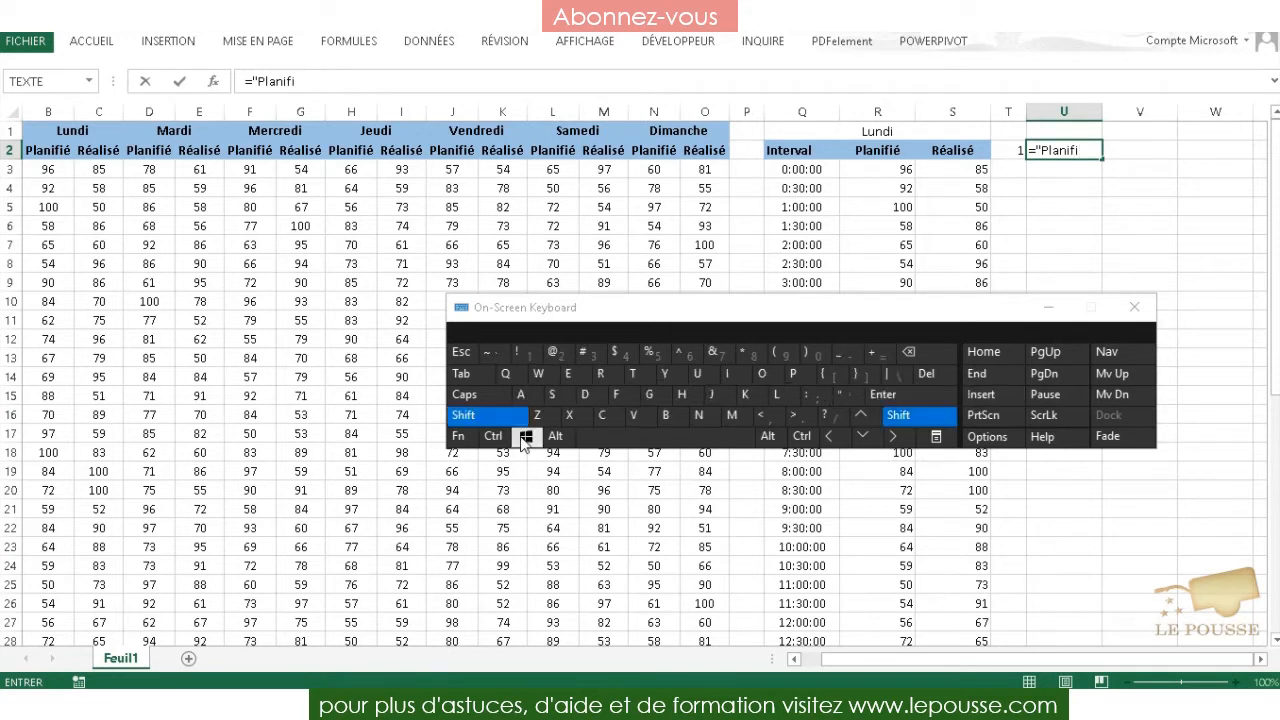
{"action": "left_click", "coordinate": [555, 436]}
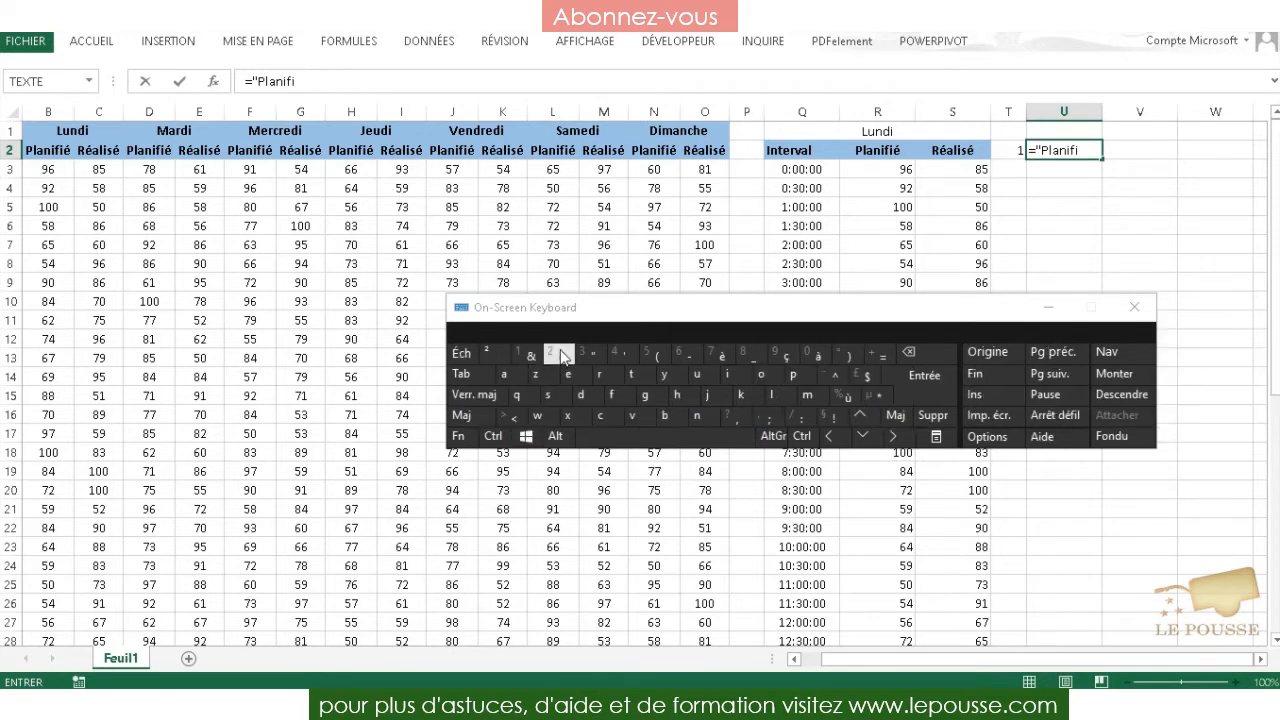
{"action": "left_click", "coordinate": [562, 356]}
{"action": "key", "text": "shift"}
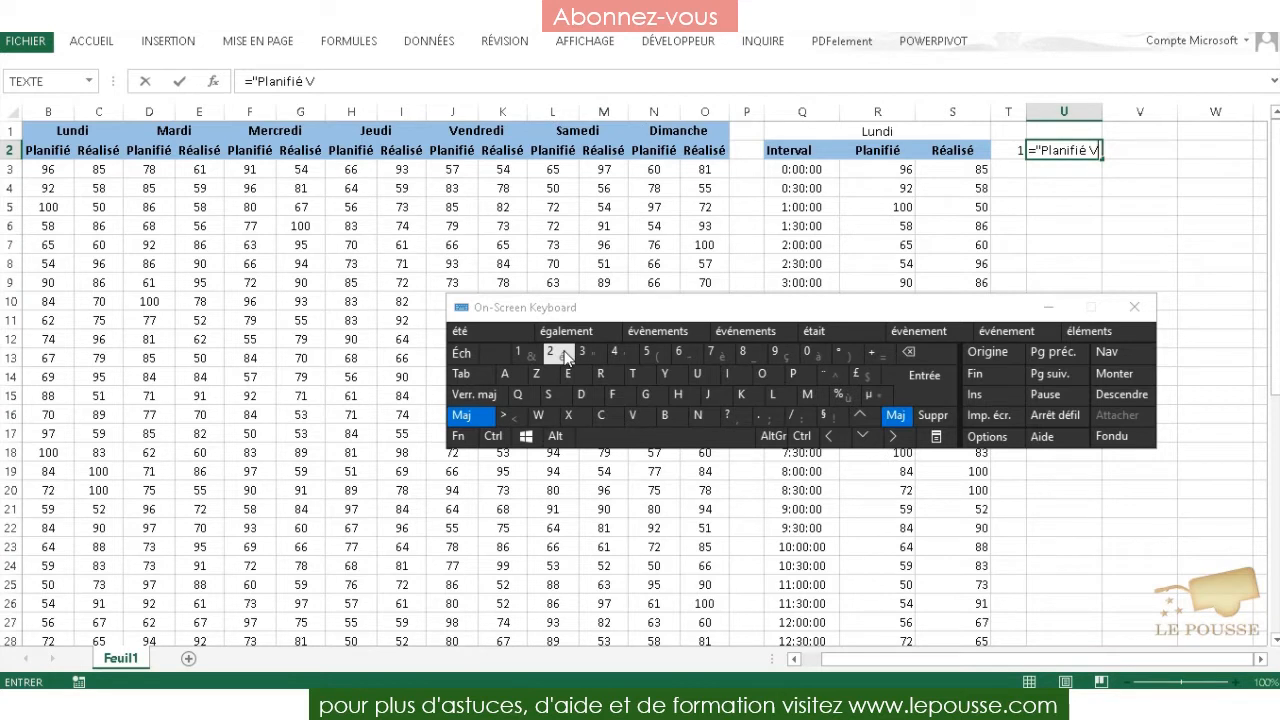
{"action": "type", "text": "s R"}
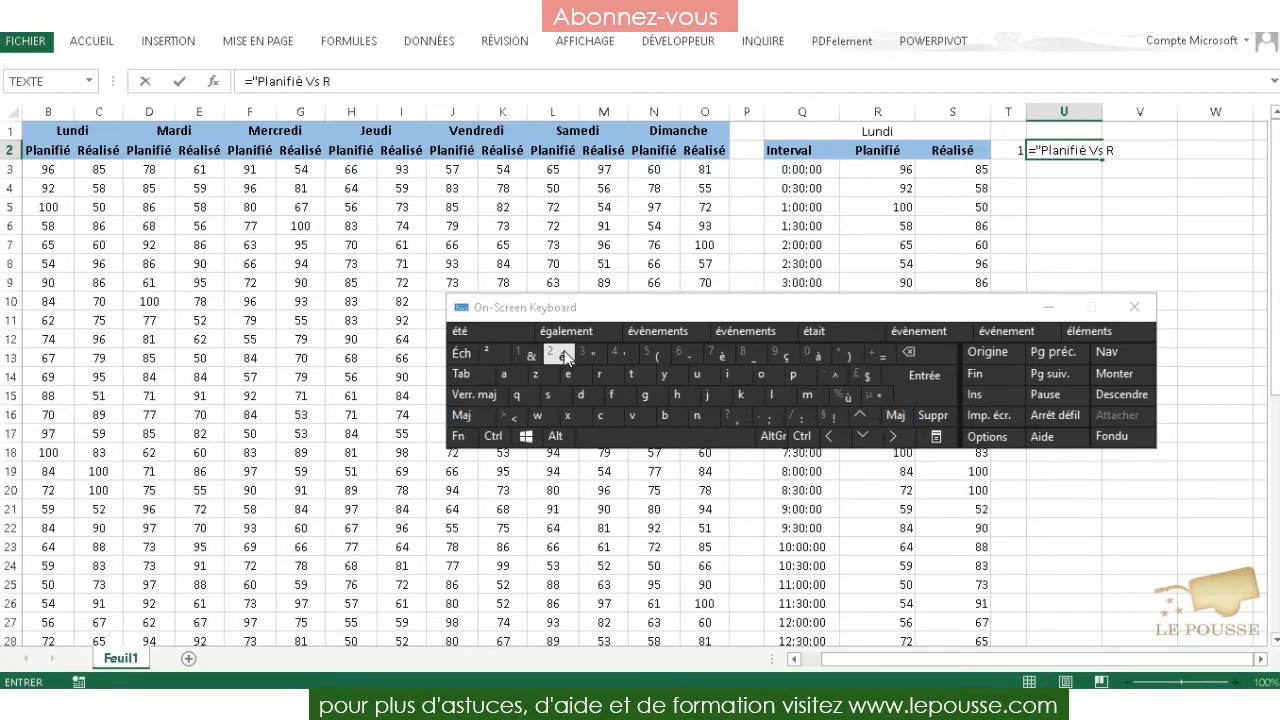
{"action": "left_click", "coordinate": [566, 358]}
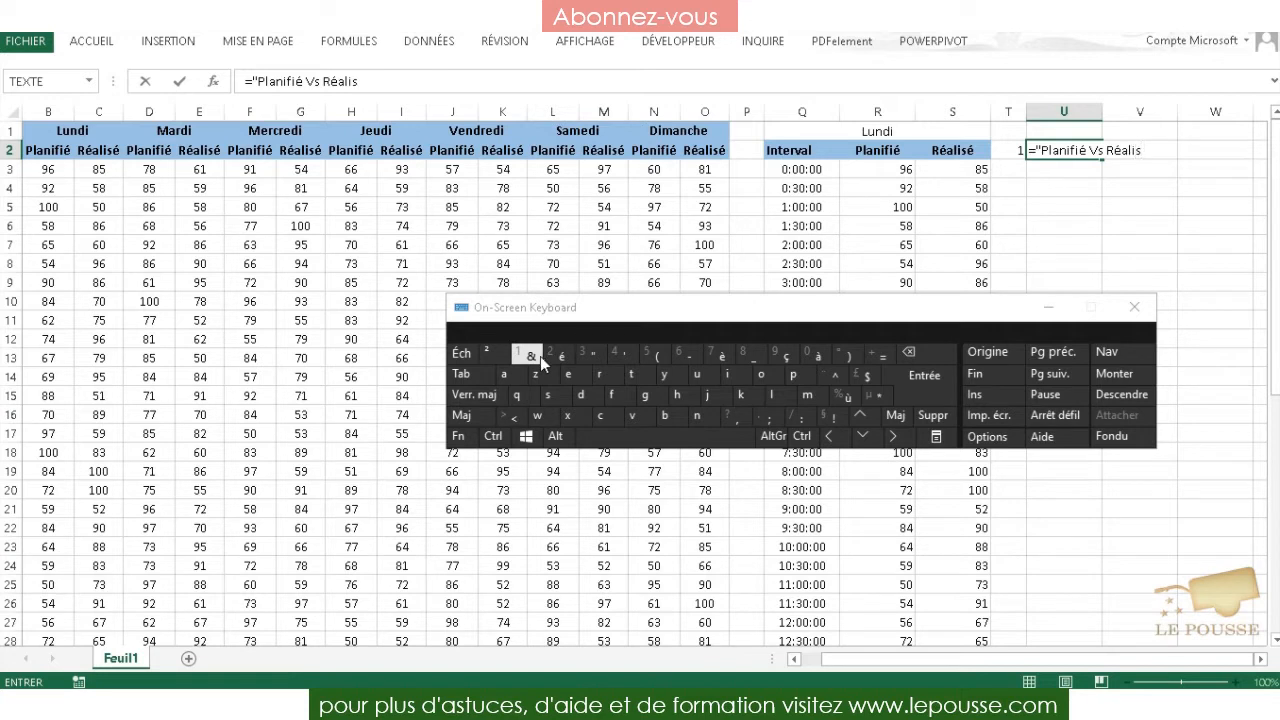
{"action": "left_click", "coordinate": [556, 360]}
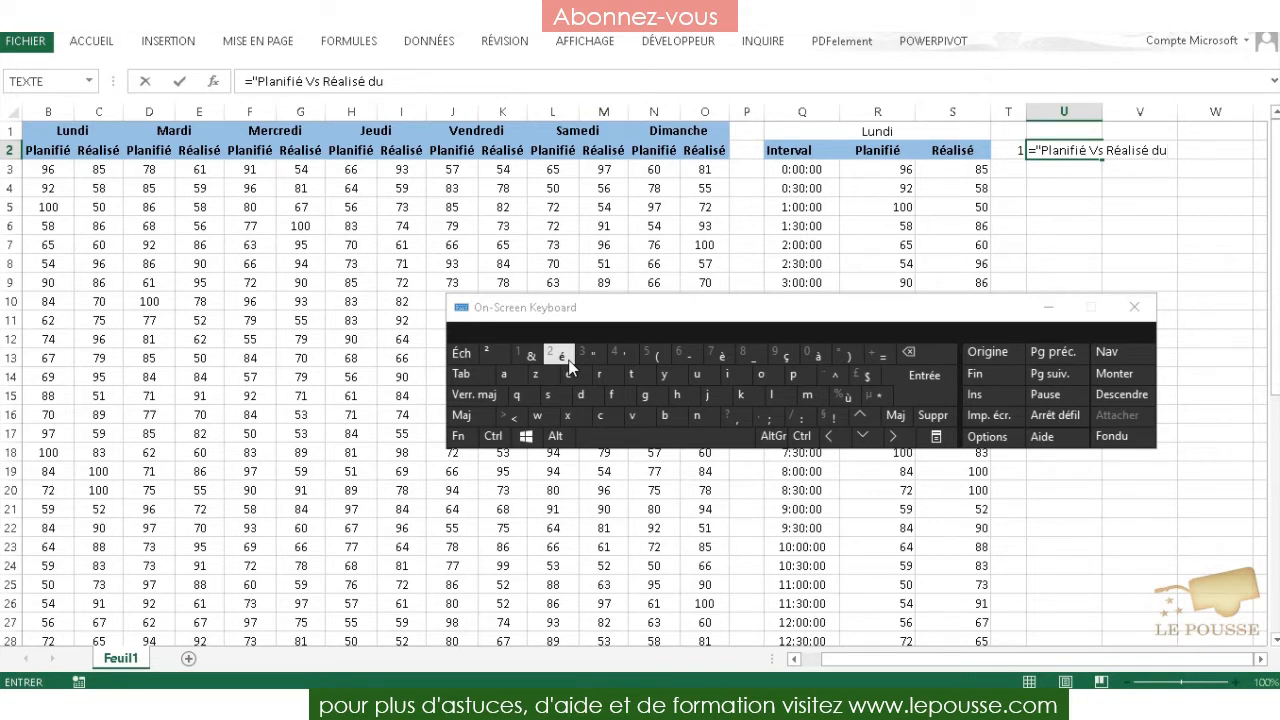
Step: Close the title text and append the weekday heading so U2 reads ="Planifié Vs Réalisé du "&Q1
{"action": "type", "text": "%"}
{"action": "left_click", "coordinate": [592, 355]}
{"action": "left_click", "coordinate": [884, 133]}
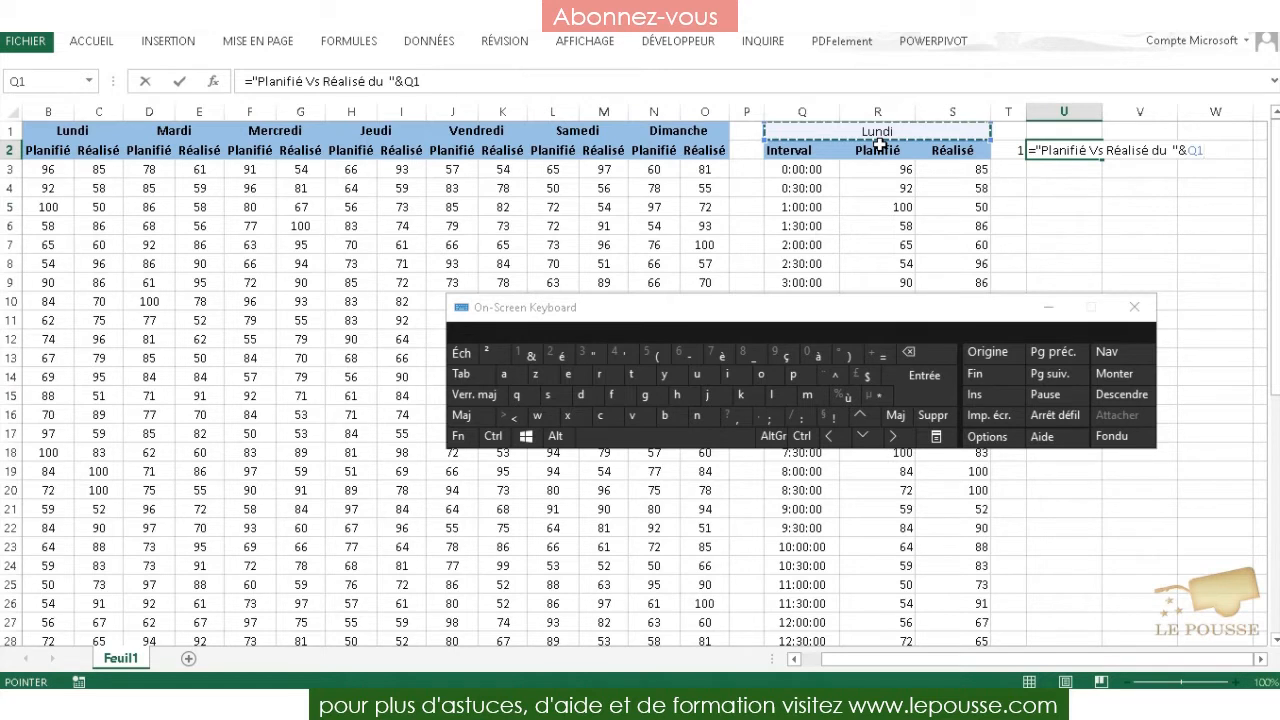
{"action": "key", "text": "Return"}
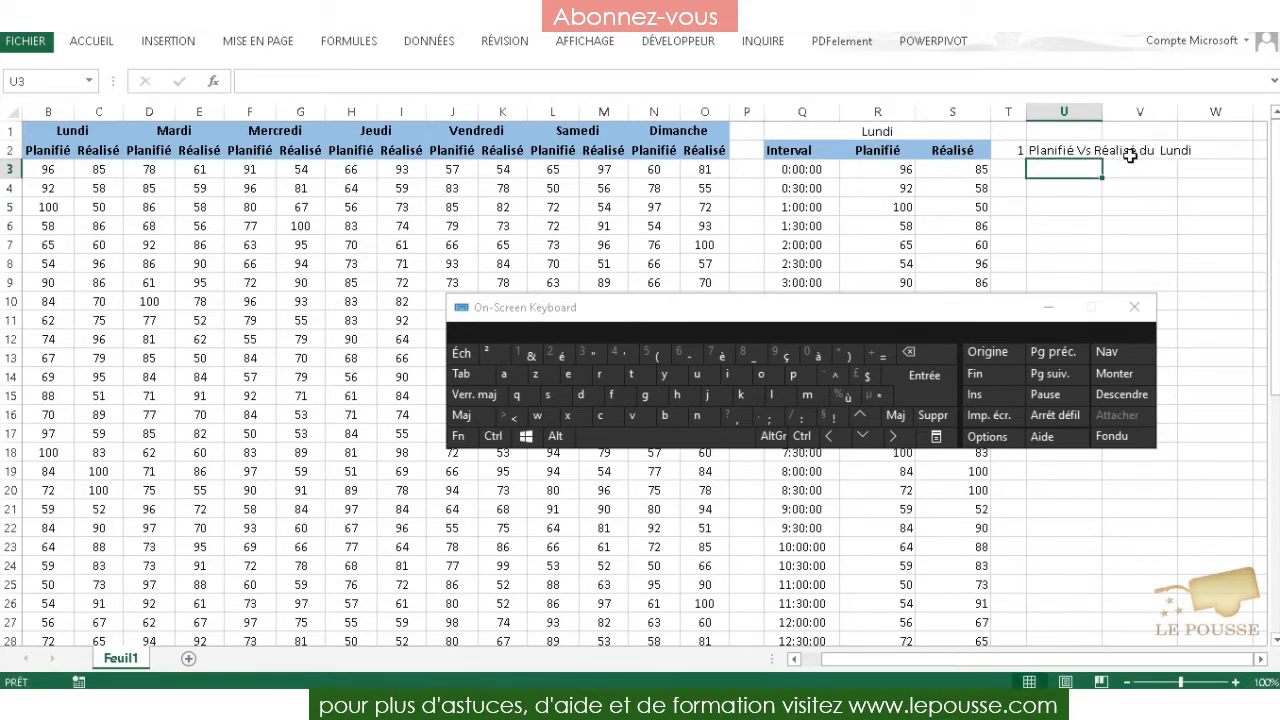
Step: Set the selector cell T2 to 3
{"action": "left_click", "coordinate": [1024, 149]}
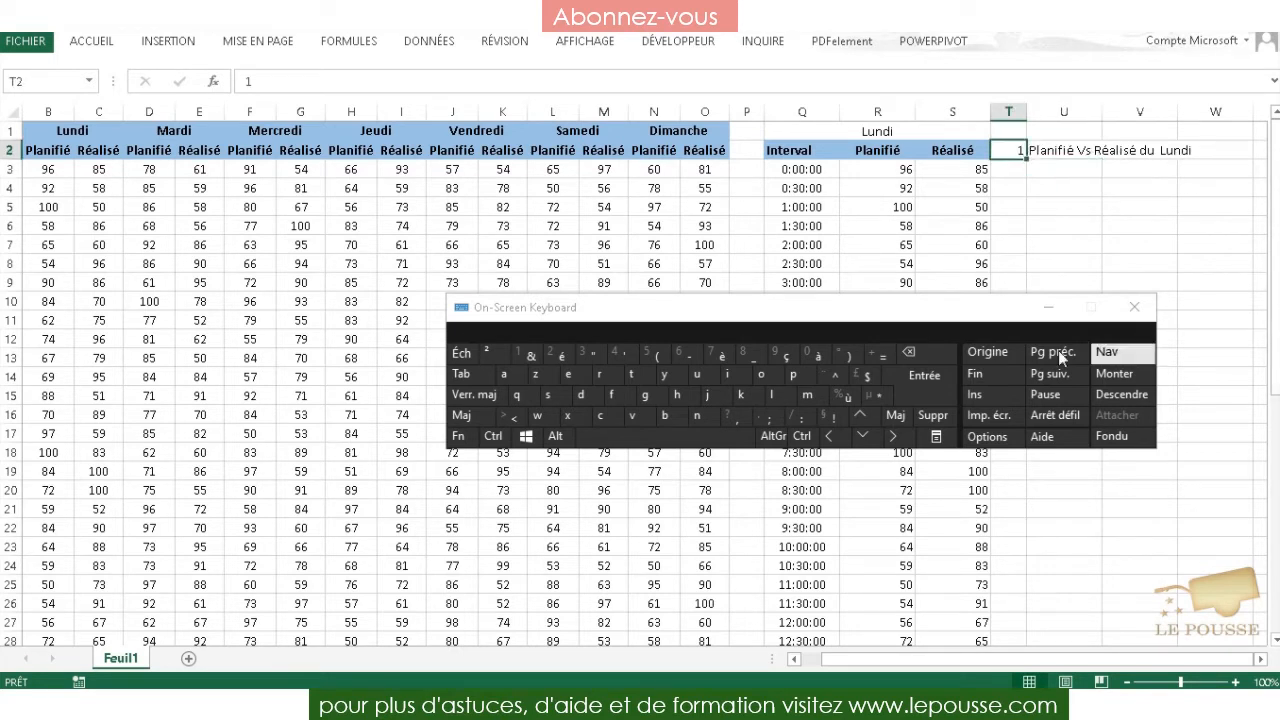
{"action": "key", "text": "Caps_Lock"}
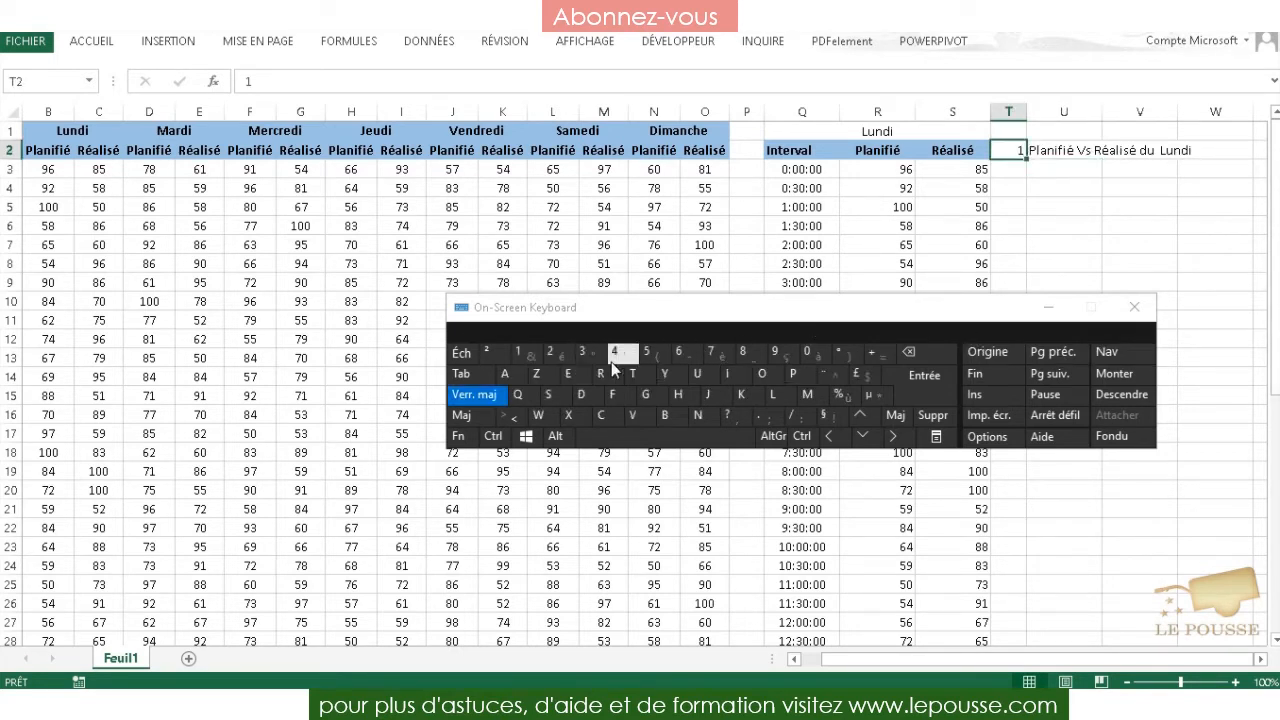
{"action": "left_click", "coordinate": [594, 357]}
{"action": "key", "text": "Return"}
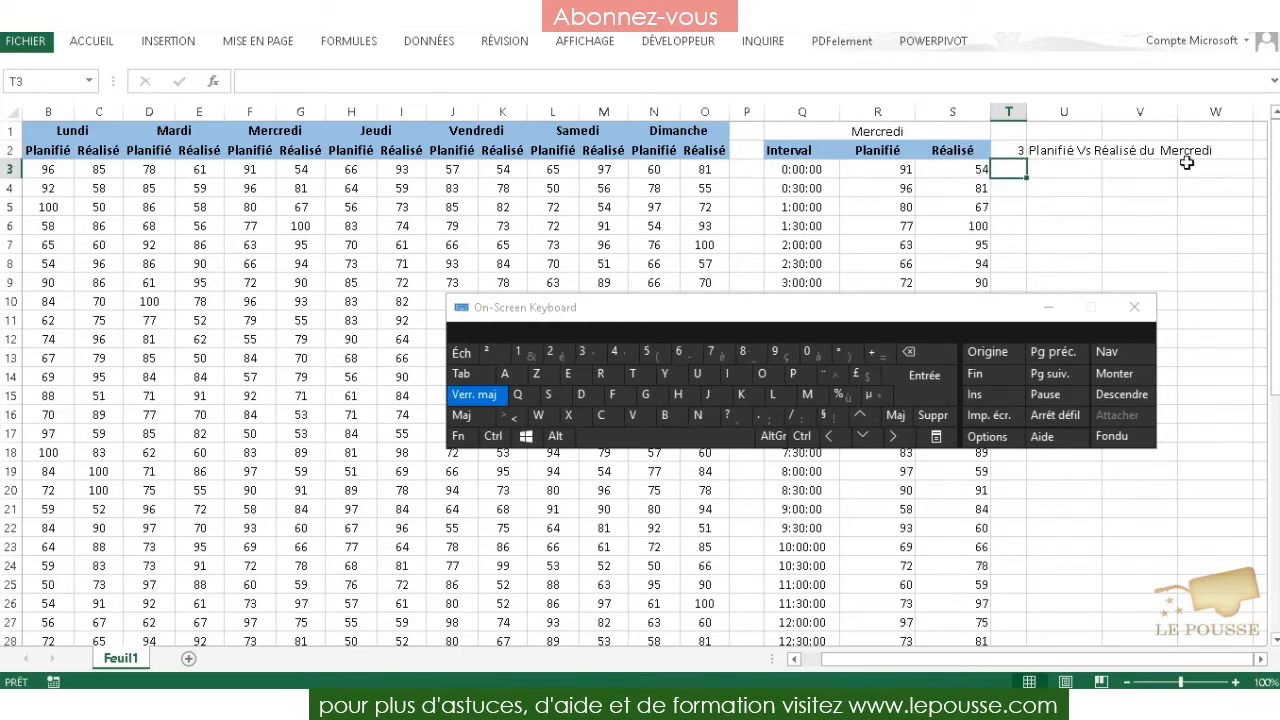
Step: Set the selector cell T2 to 4
{"action": "left_click", "coordinate": [1010, 153]}
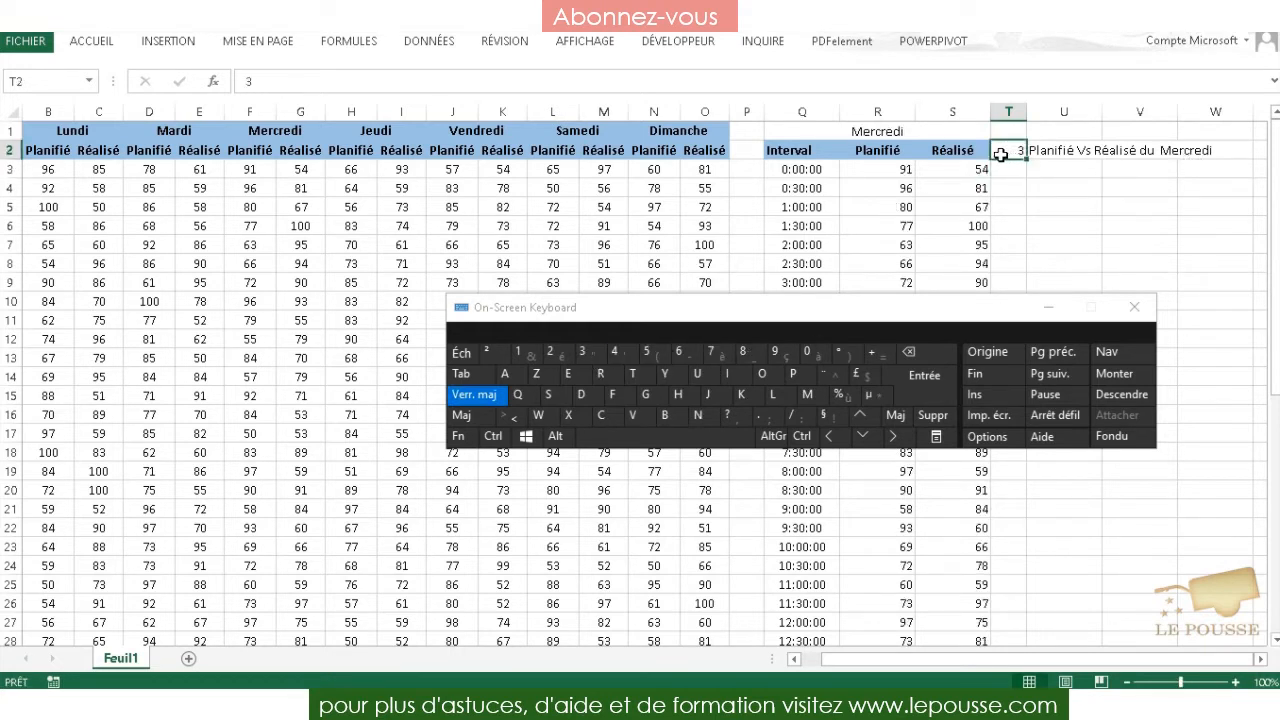
{"action": "left_click", "coordinate": [614, 352]}
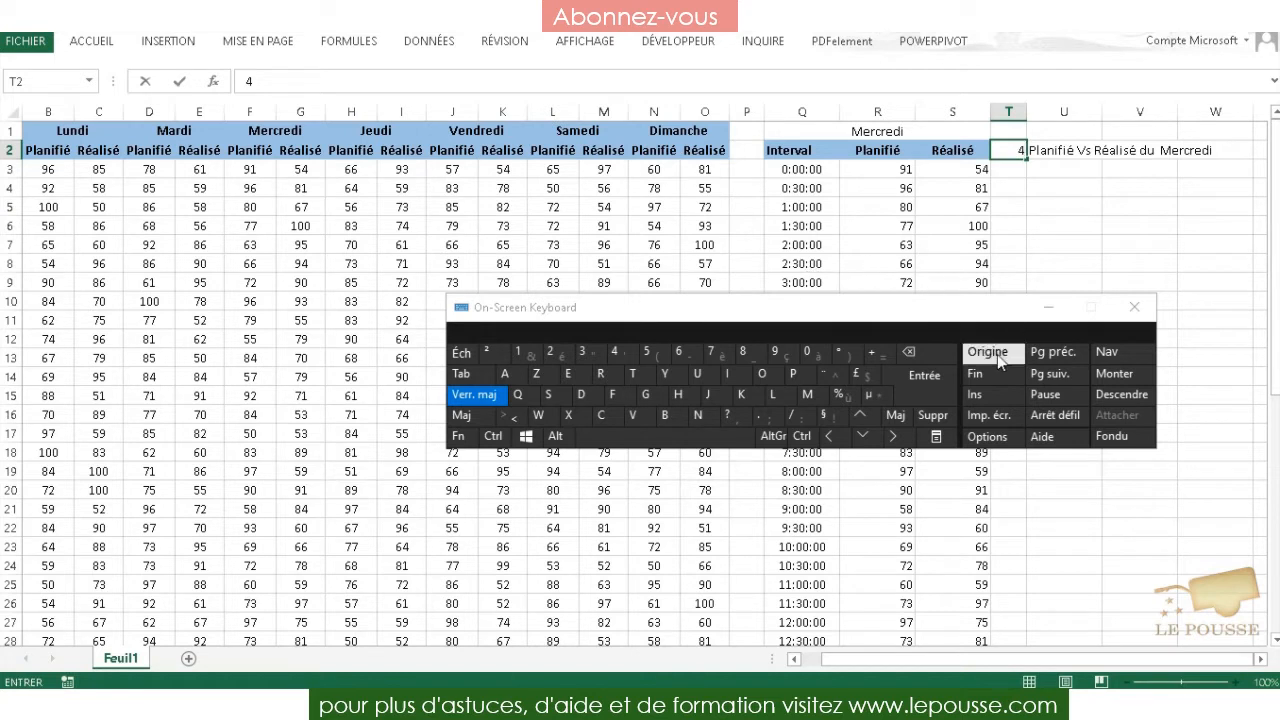
{"action": "left_click", "coordinate": [924, 376]}
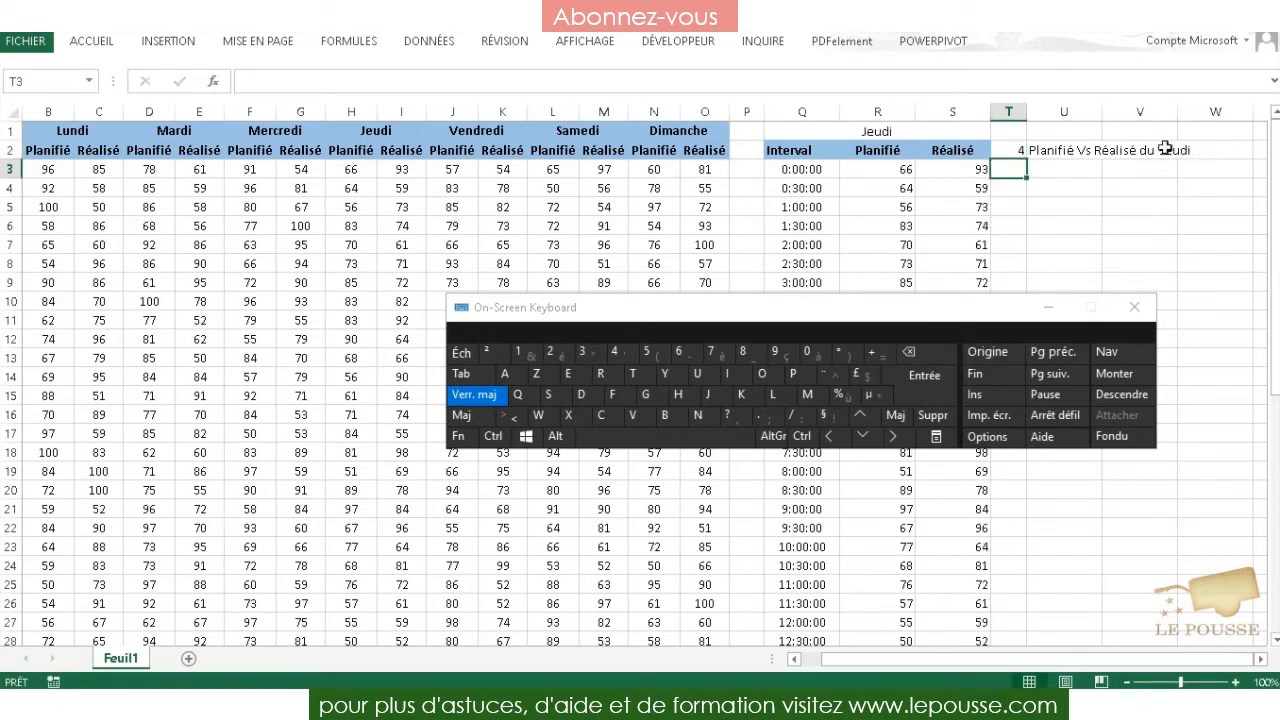
Step: Check the INDEX formulas in the Planifié and Réalisé columns R and S against the Jeudi source data
{"action": "left_click", "coordinate": [856, 206]}
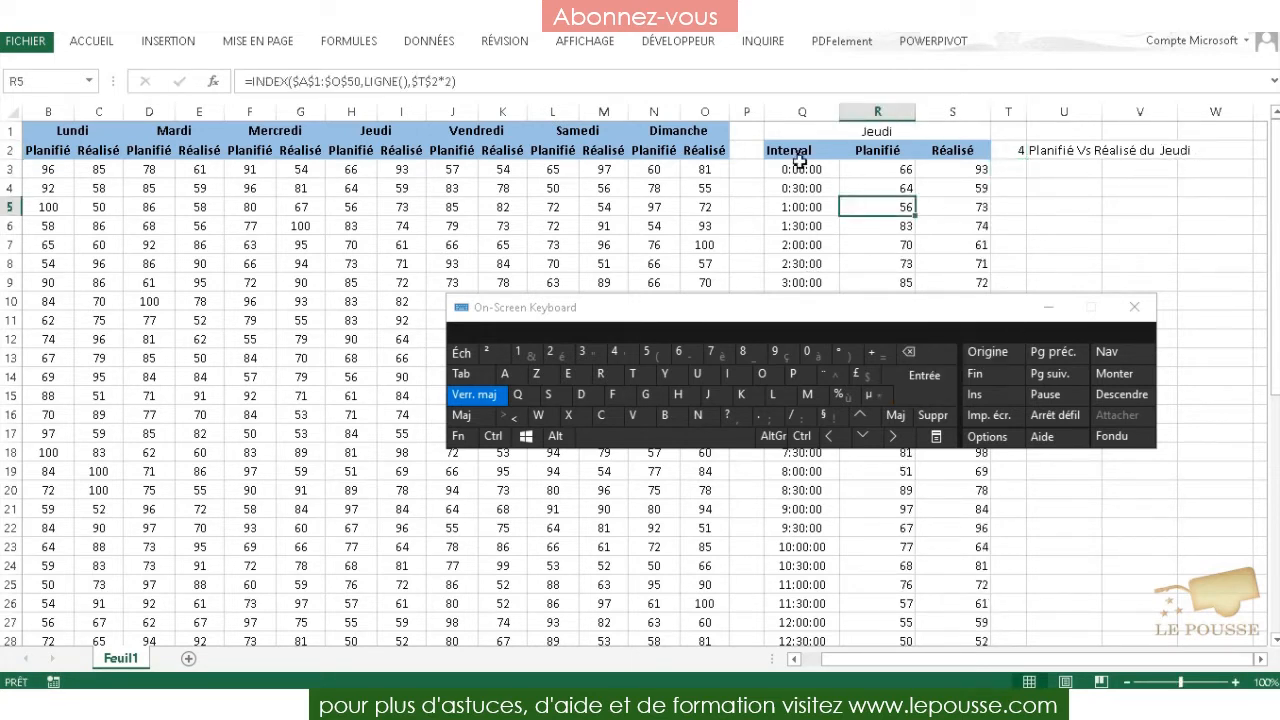
{"action": "left_click", "coordinate": [902, 171]}
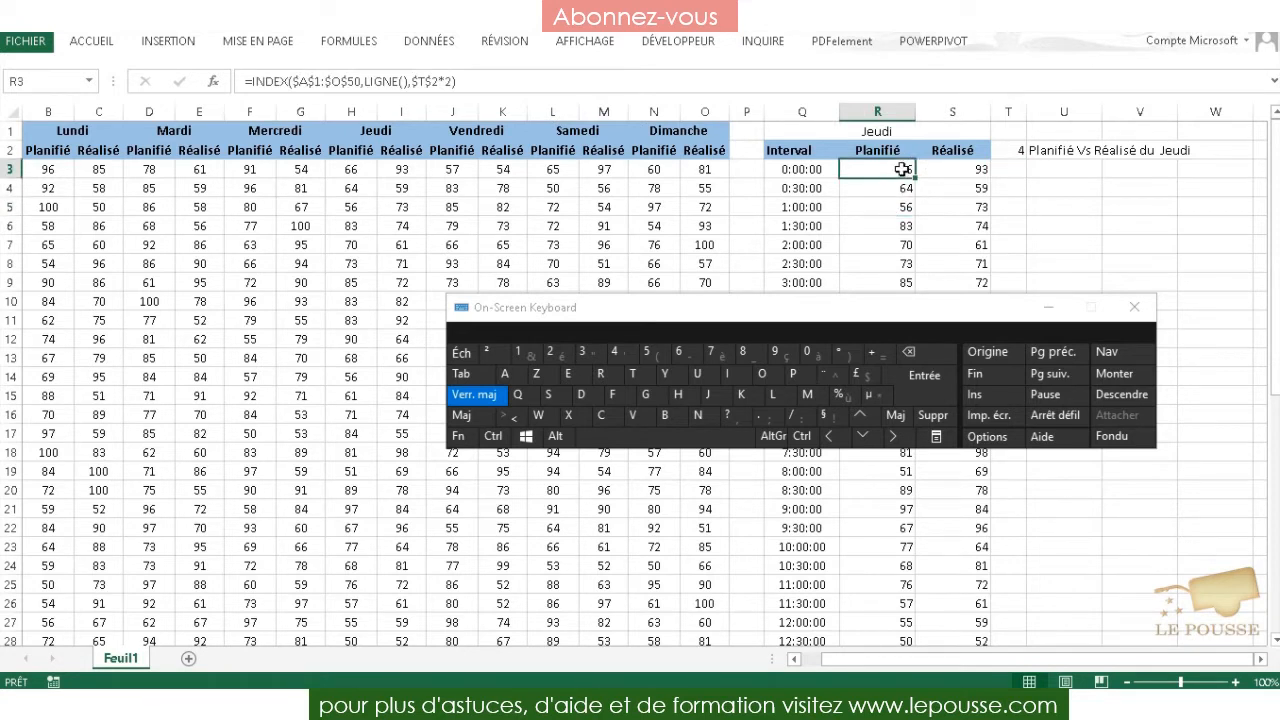
{"action": "left_click", "coordinate": [340, 172]}
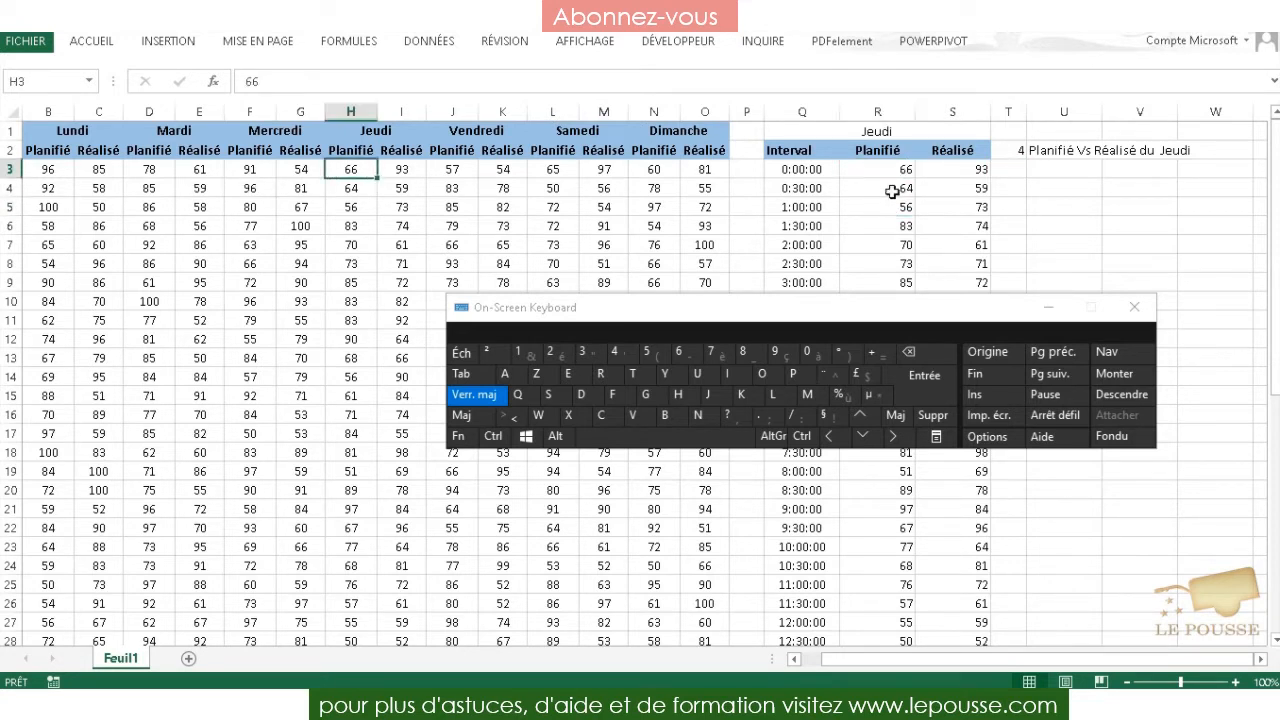
{"action": "left_click", "coordinate": [965, 173]}
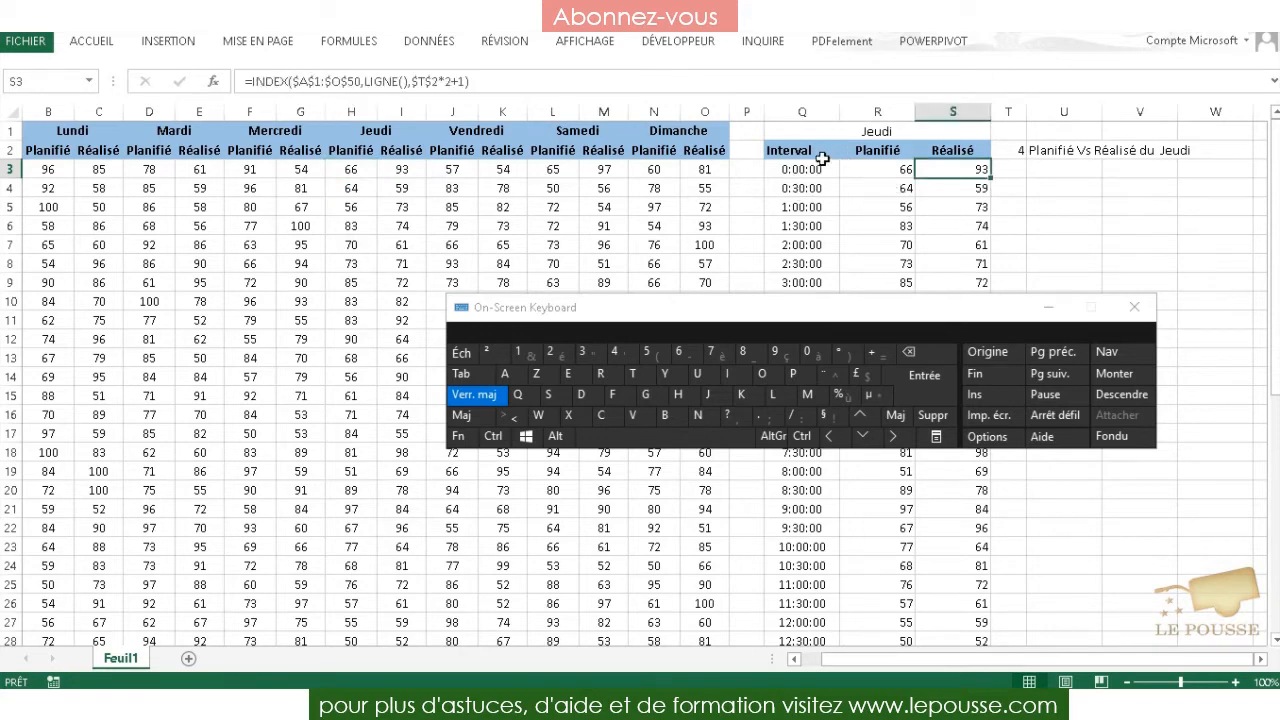
Step: Insert a 2D area chart from the range Q1:S50
{"action": "left_click_drag", "start_coordinate": [800, 138], "coordinate": [846, 607]}
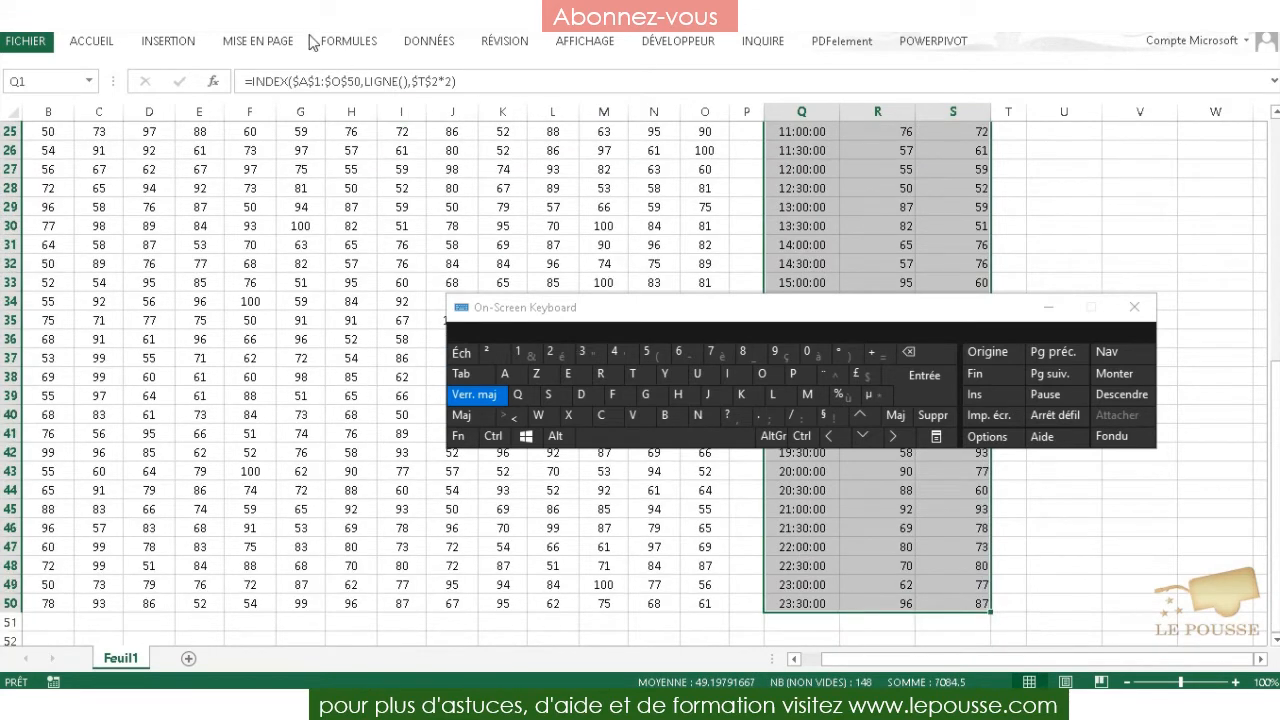
{"action": "left_click", "coordinate": [143, 44]}
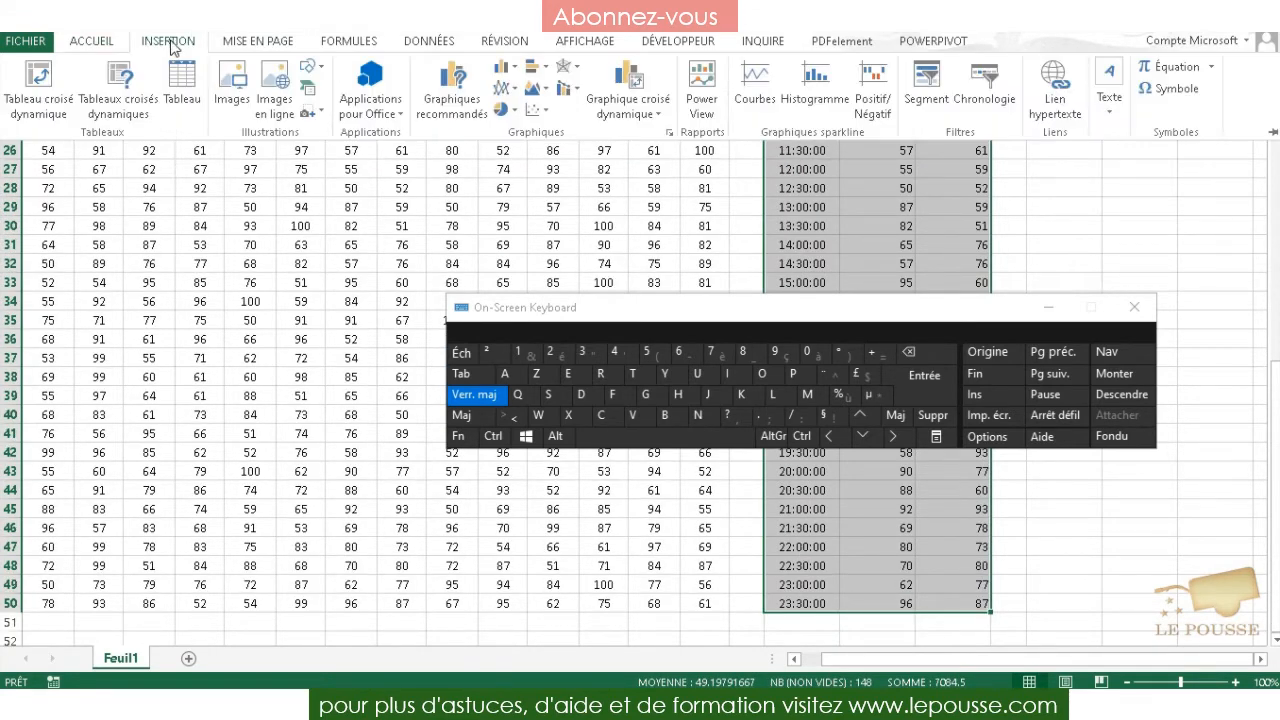
{"action": "left_click", "coordinate": [545, 90]}
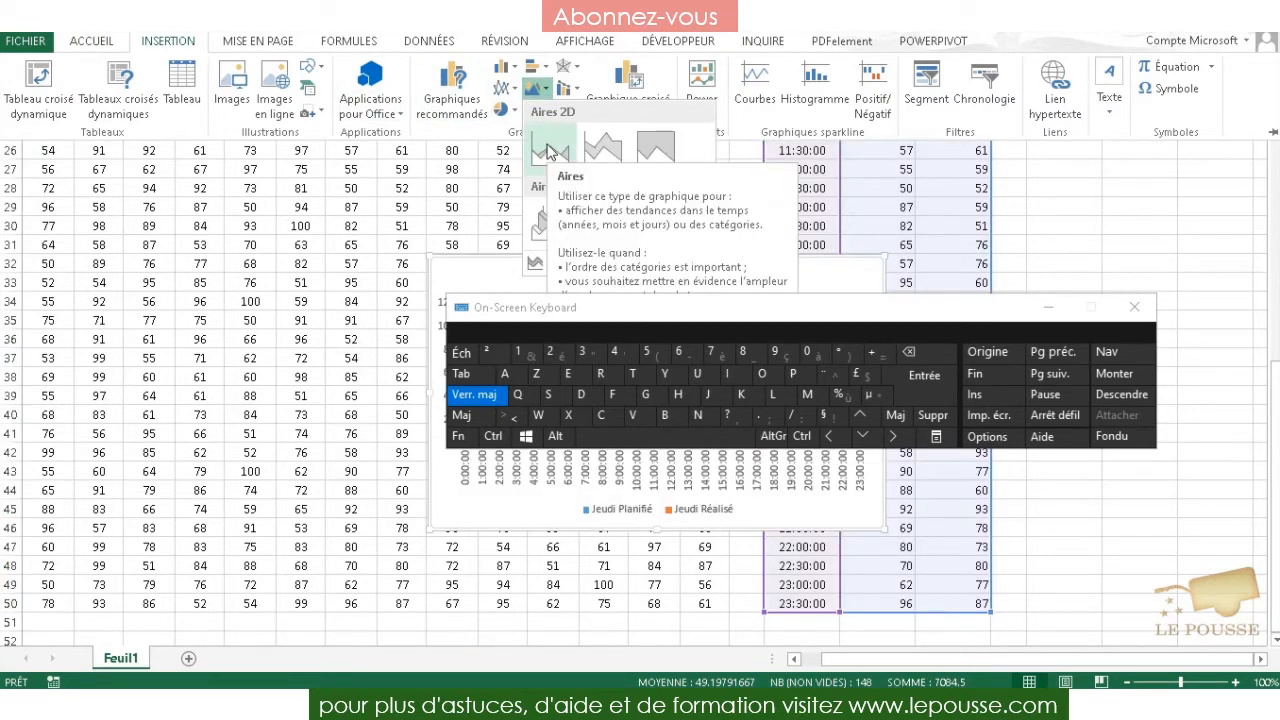
{"action": "left_click", "coordinate": [547, 152]}
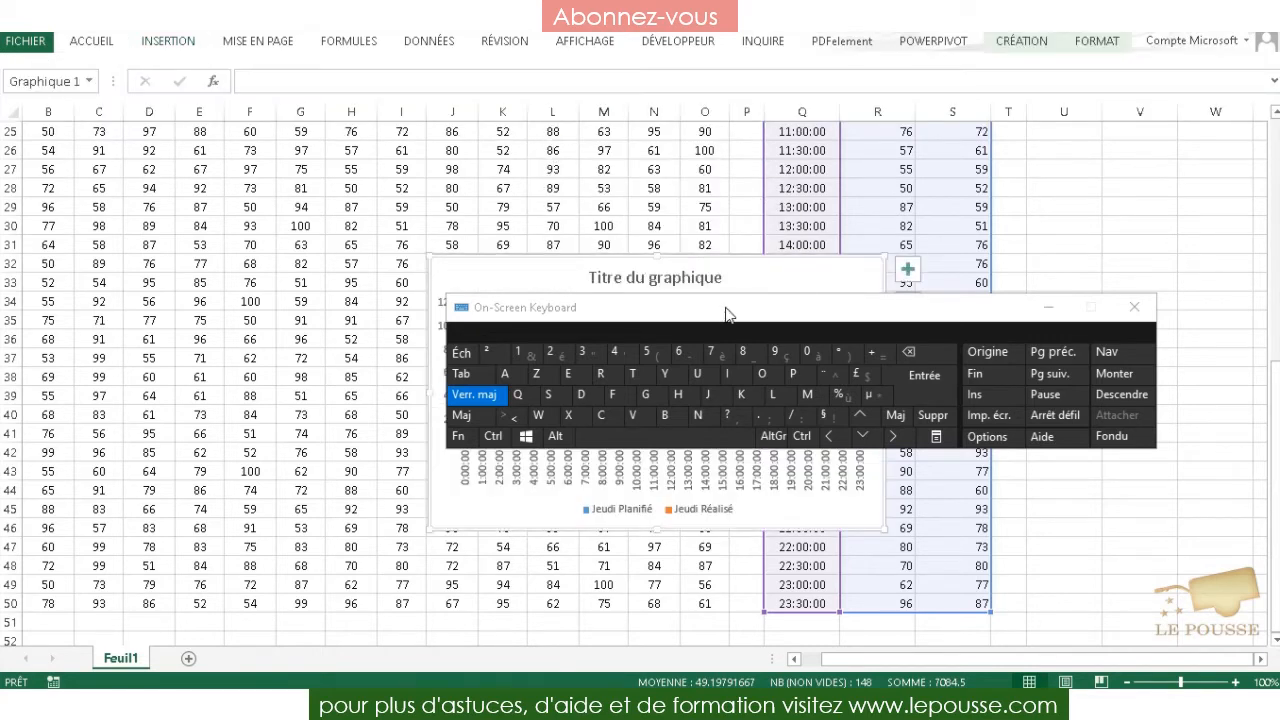
{"action": "left_click_drag", "start_coordinate": [583, 524], "coordinate": [530, 568]}
{"action": "left_click_drag", "start_coordinate": [628, 273], "coordinate": [448, 188]}
{"action": "left_click_drag", "start_coordinate": [538, 288], "coordinate": [528, 253]}
{"action": "key", "text": "ctrl+w"}
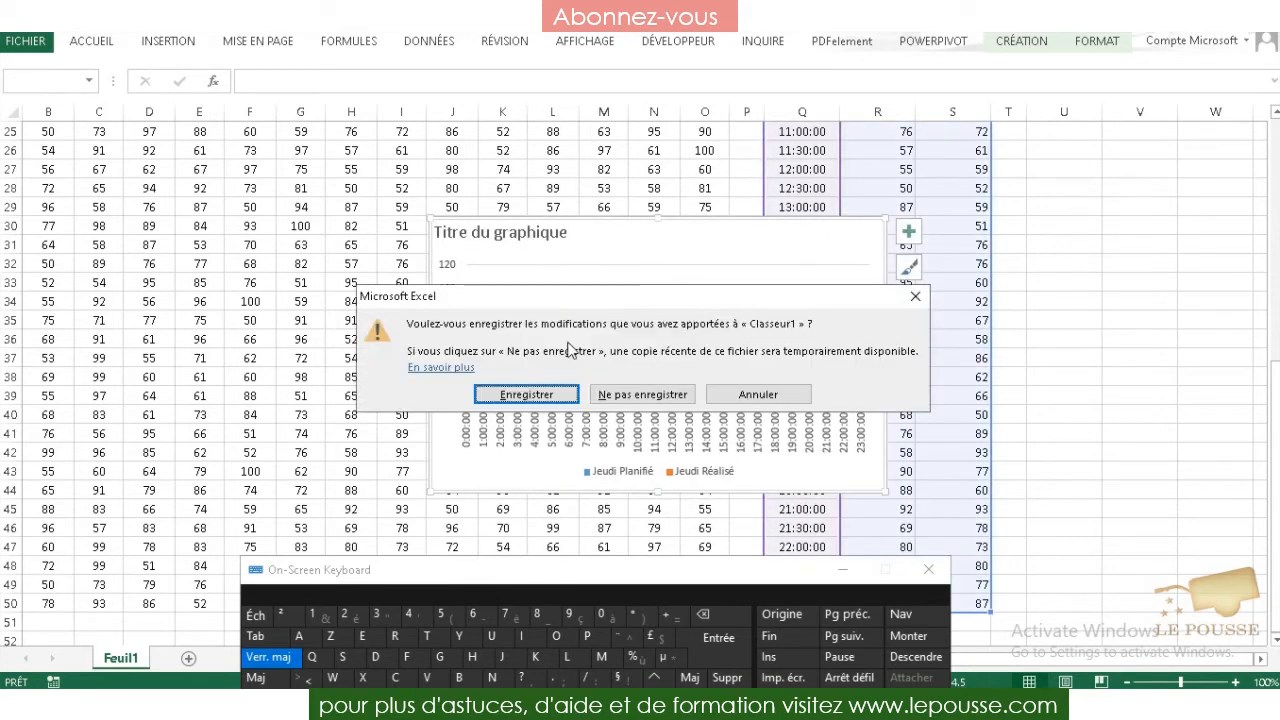
{"action": "left_click", "coordinate": [754, 395]}
{"action": "key", "text": "ctrl+z"}
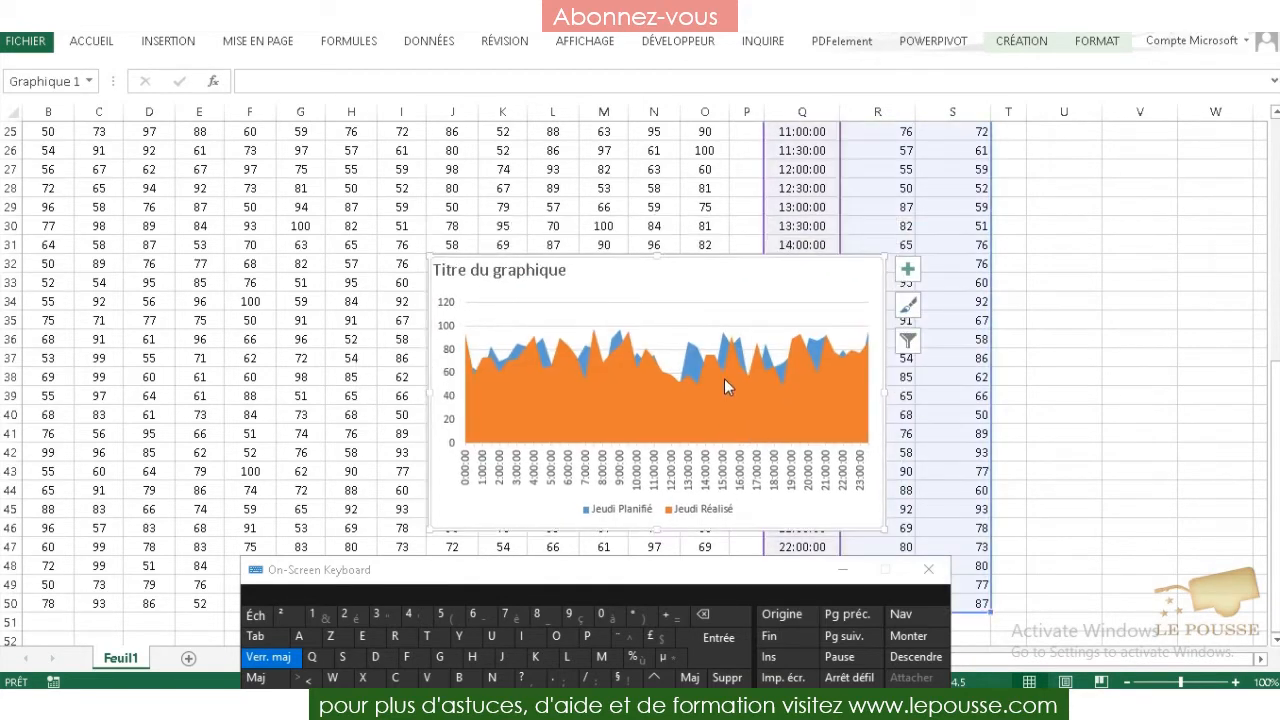
{"action": "left_click", "coordinate": [560, 274]}
{"action": "key", "text": "ctrl+z"}
Step: Cut the area chart from Feuil1 and paste it into a new sheet, Feuil2, at cell A1
{"action": "left_click", "coordinate": [553, 262]}
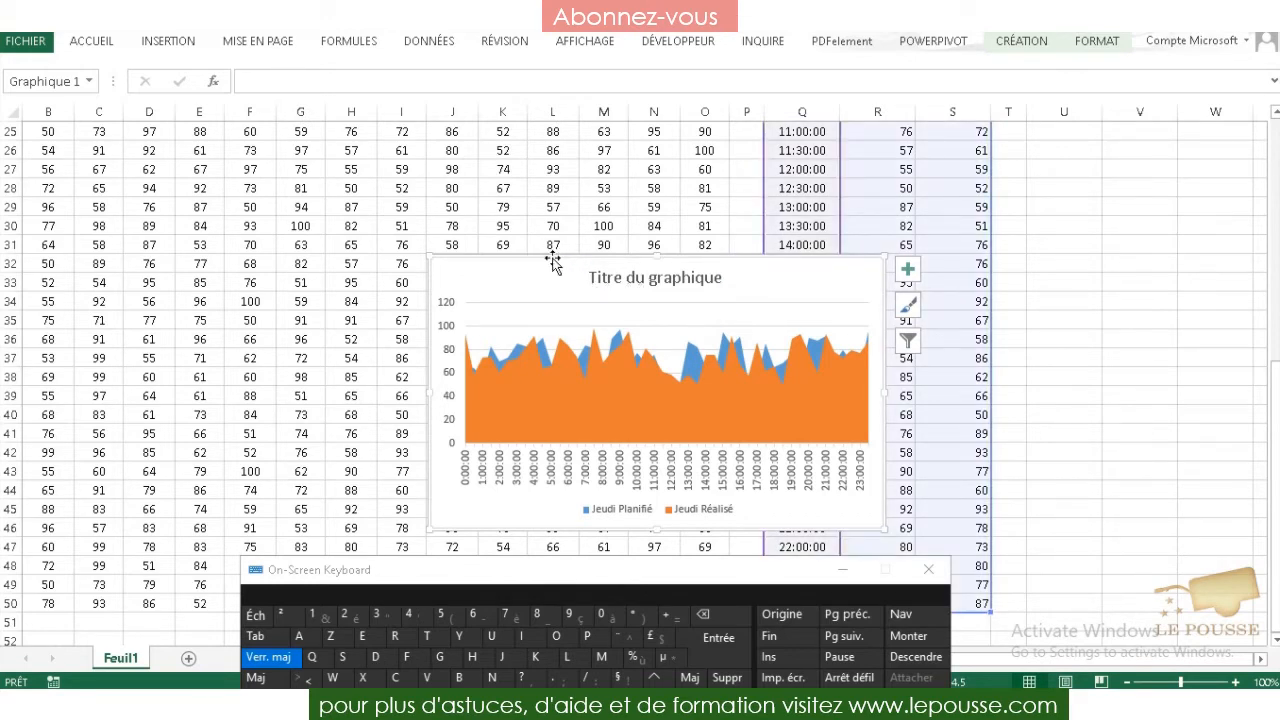
{"action": "right_click", "coordinate": [553, 262]}
{"action": "left_click", "coordinate": [519, 265]}
{"action": "key", "text": "Delete"}
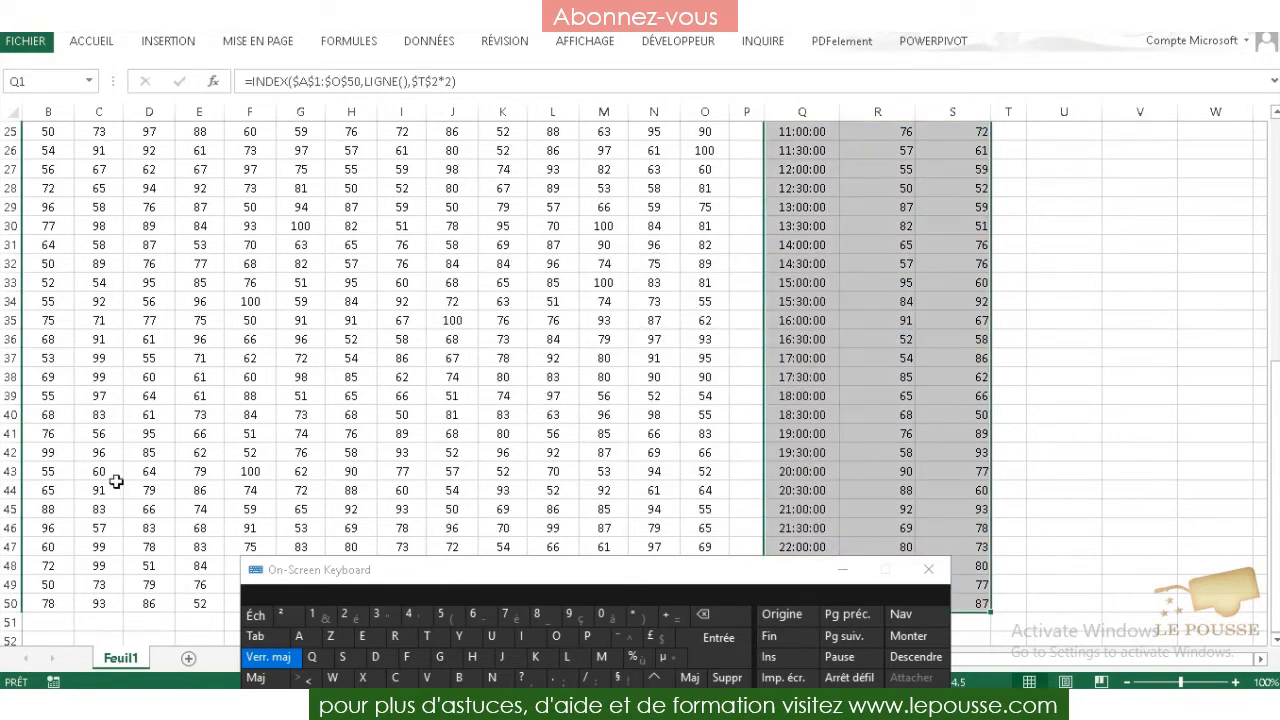
{"action": "left_click", "coordinate": [188, 658]}
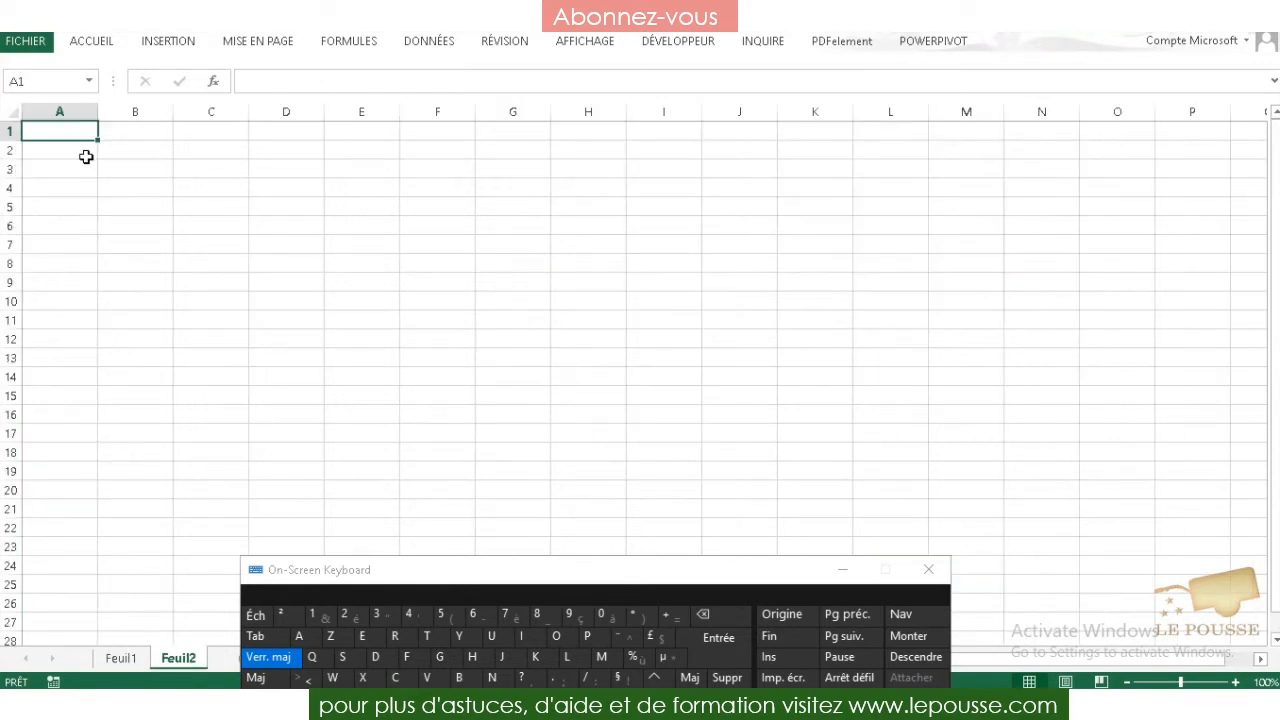
{"action": "key", "text": "ctrl+v"}
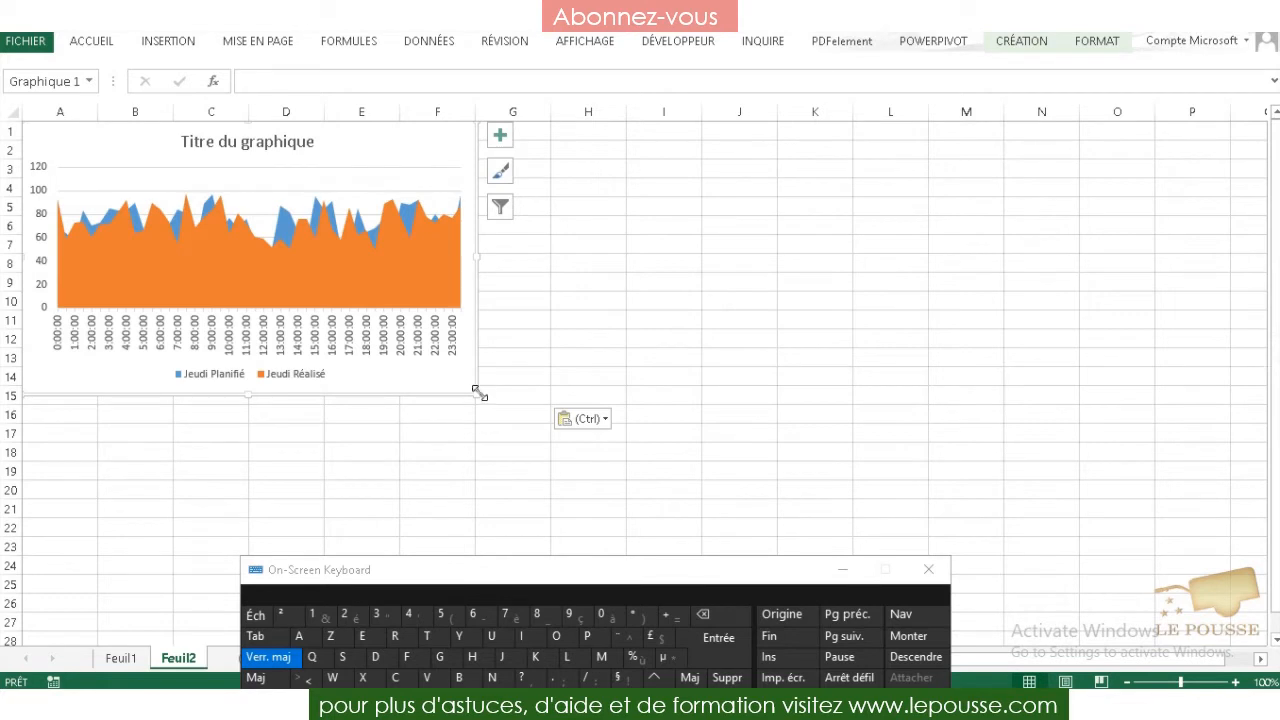
Step: Enlarge the chart on Feuil2 so it spans columns A to O and reaches down to about row 25
{"action": "left_click_drag", "start_coordinate": [476, 393], "coordinate": [1006, 580]}
{"action": "mouse_move", "coordinate": [1128, 657]}
{"action": "left_mouse_down"}
{"action": "mouse_move", "coordinate": [997, 657]}
{"action": "mouse_move", "coordinate": [1116, 650]}
{"action": "left_mouse_up"}
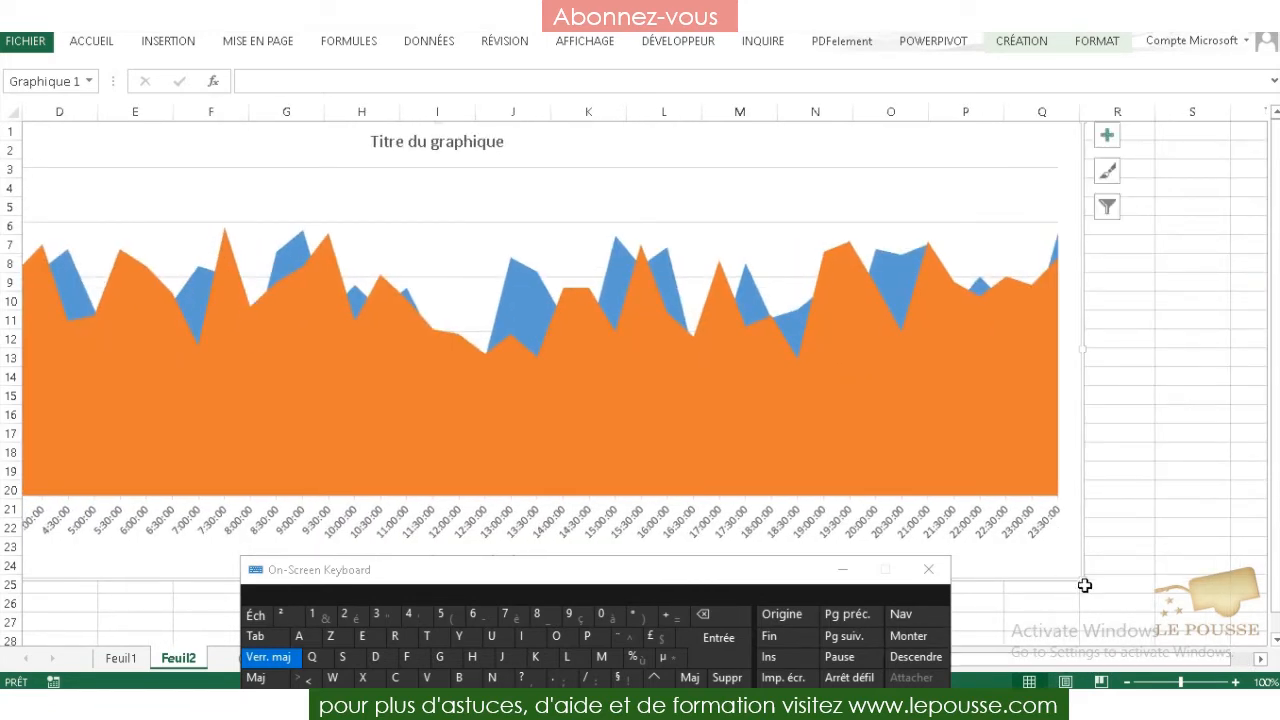
{"action": "left_click_drag", "start_coordinate": [1085, 580], "coordinate": [947, 584]}
{"action": "left_click", "coordinate": [995, 655]}
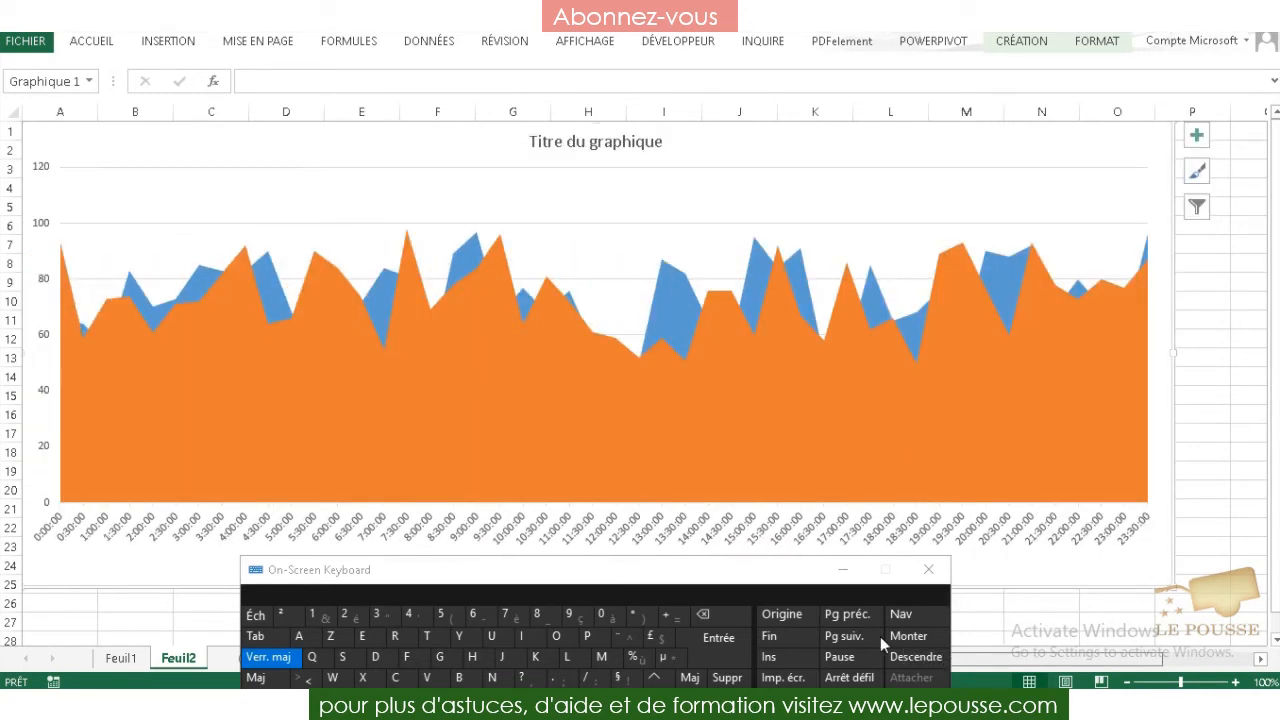
Step: Change the chart colours to the monochrome blue palette running from light to dark
{"action": "left_click", "coordinate": [358, 286]}
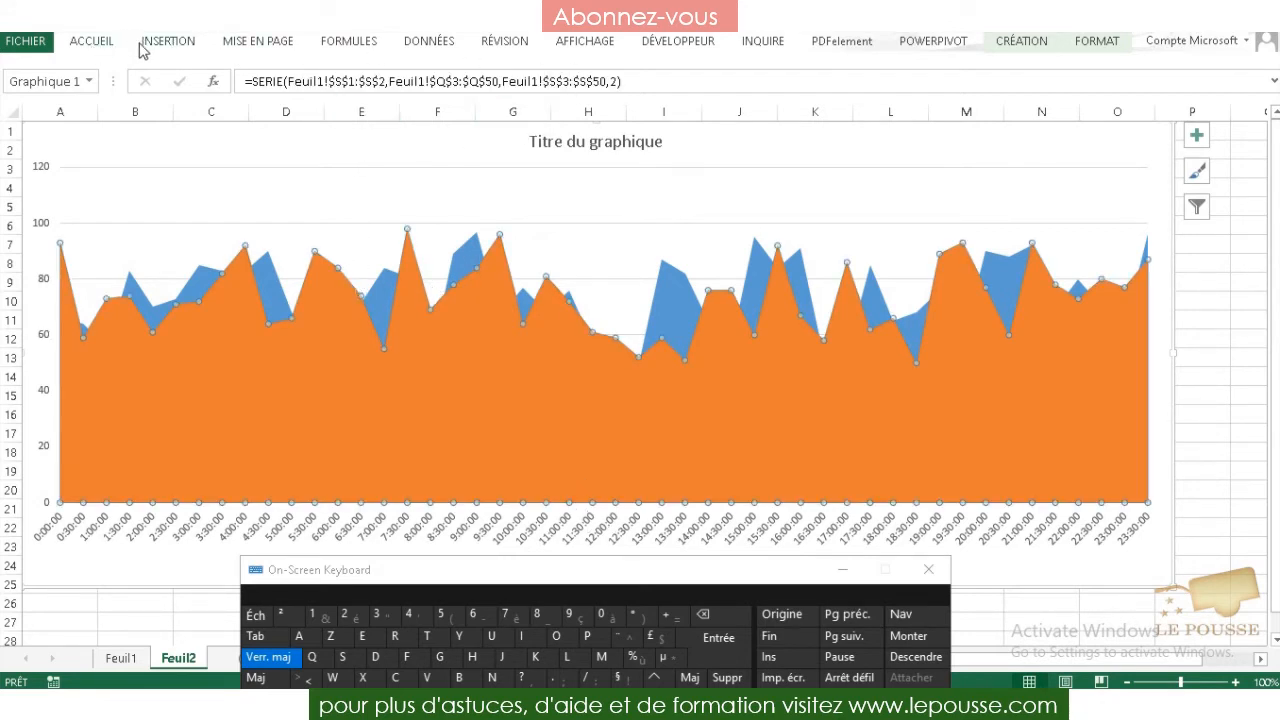
{"action": "left_click", "coordinate": [1050, 42]}
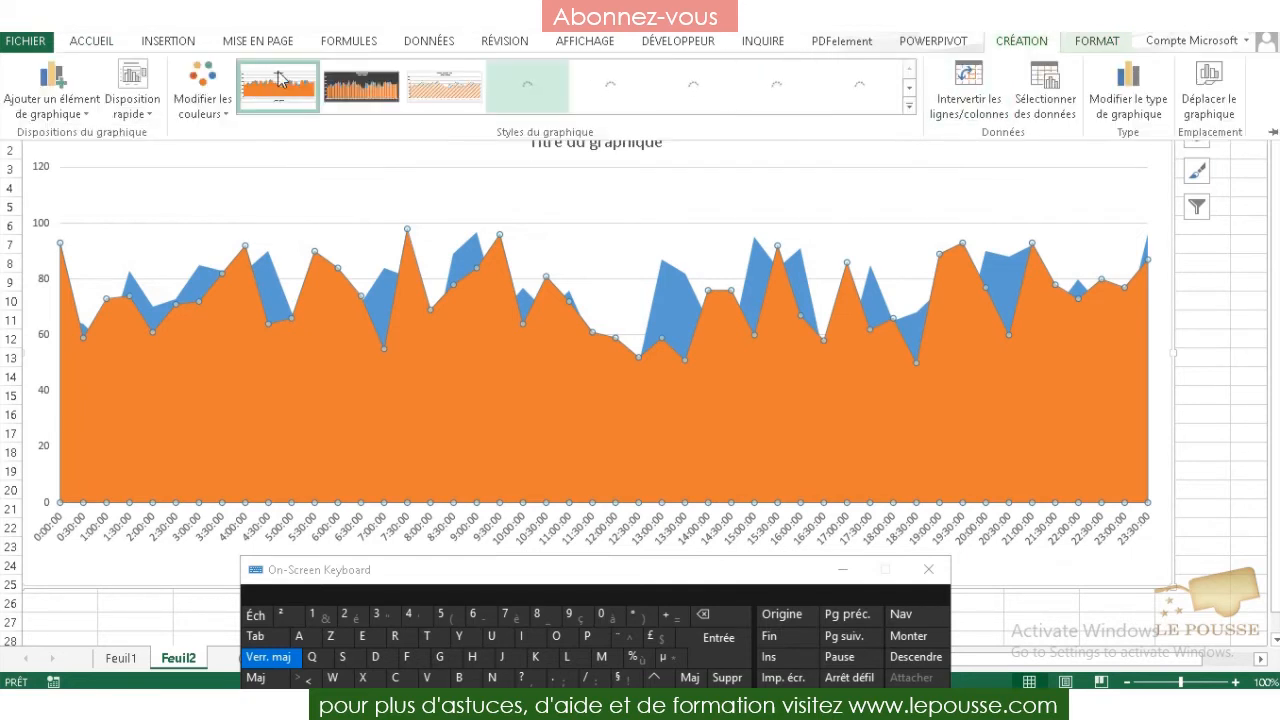
{"action": "left_click", "coordinate": [207, 110]}
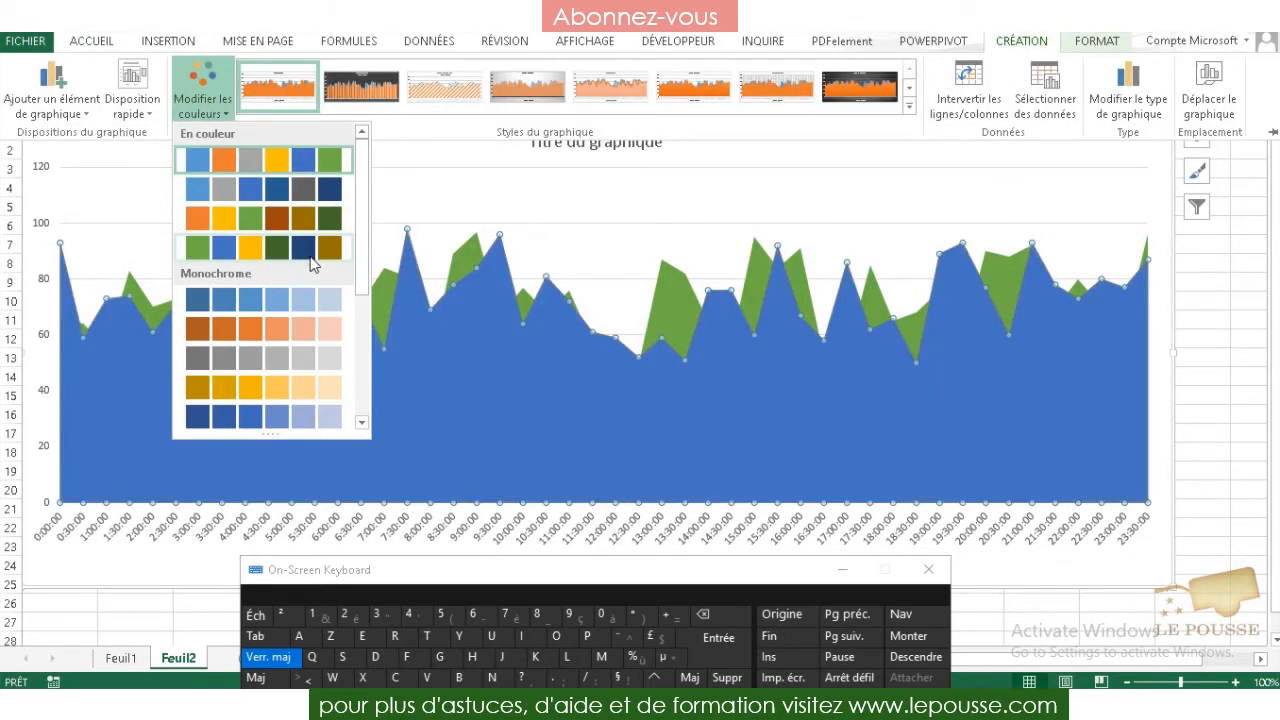
{"action": "left_click_drag", "start_coordinate": [363, 263], "coordinate": [374, 383]}
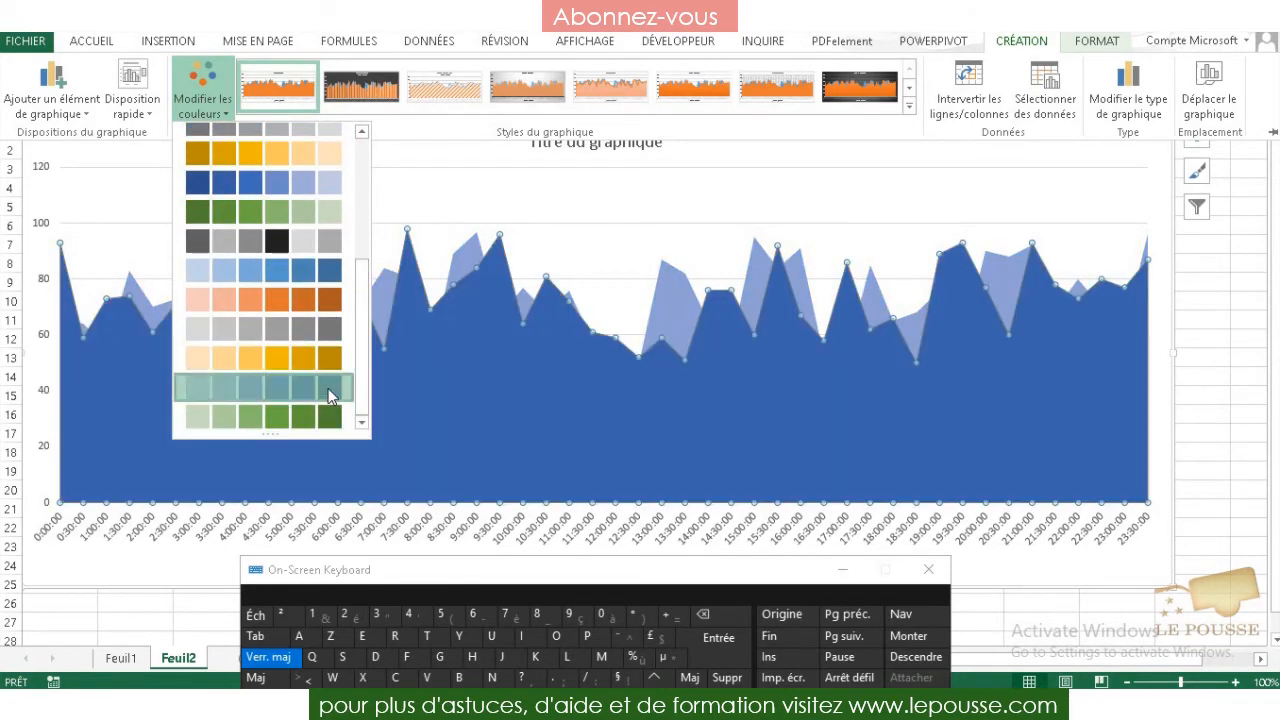
{"action": "left_click", "coordinate": [328, 388]}
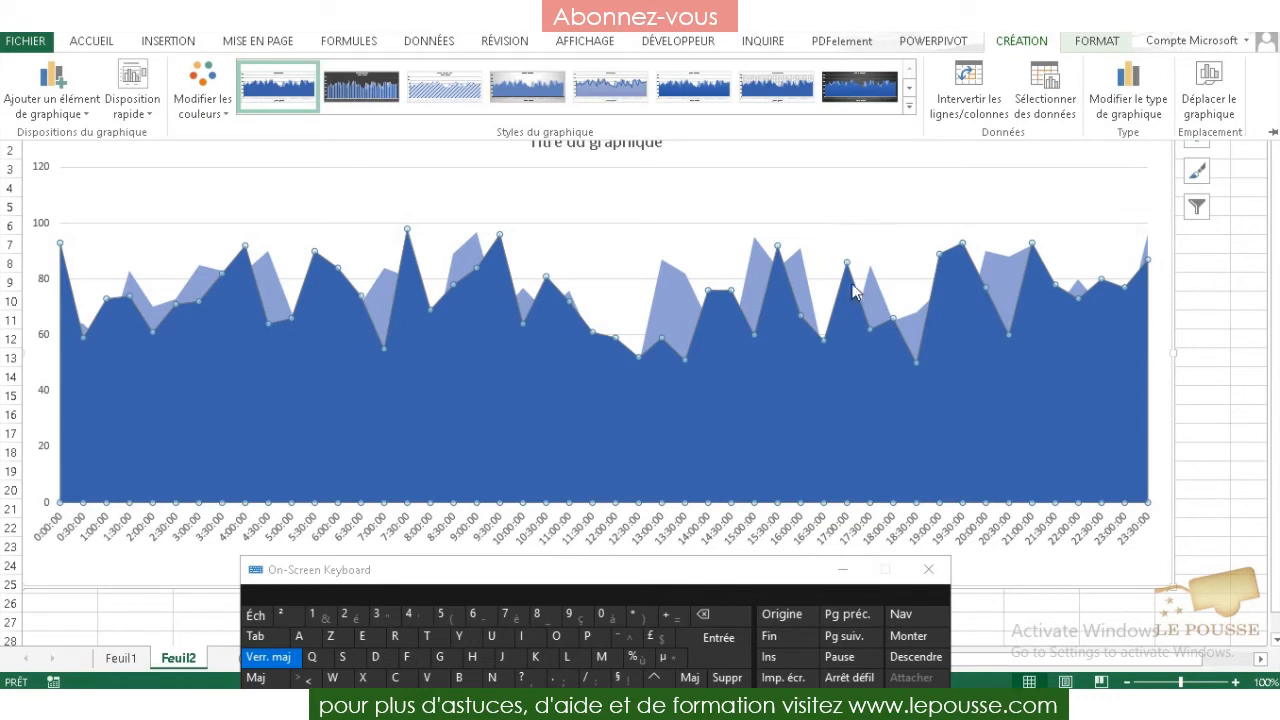
{"action": "left_click", "coordinate": [1043, 41]}
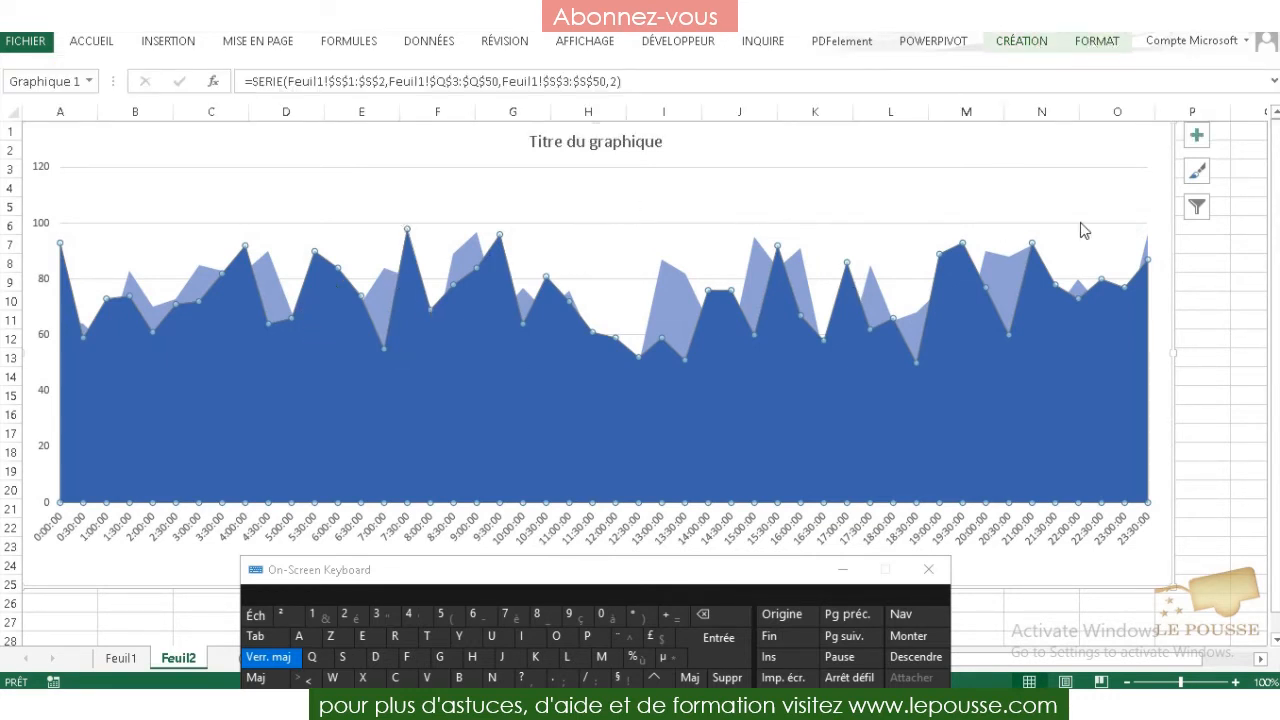
Step: Remove the chart's gridlines and hide the cell gridlines of sheet Feuil2
{"action": "left_click", "coordinate": [1197, 140]}
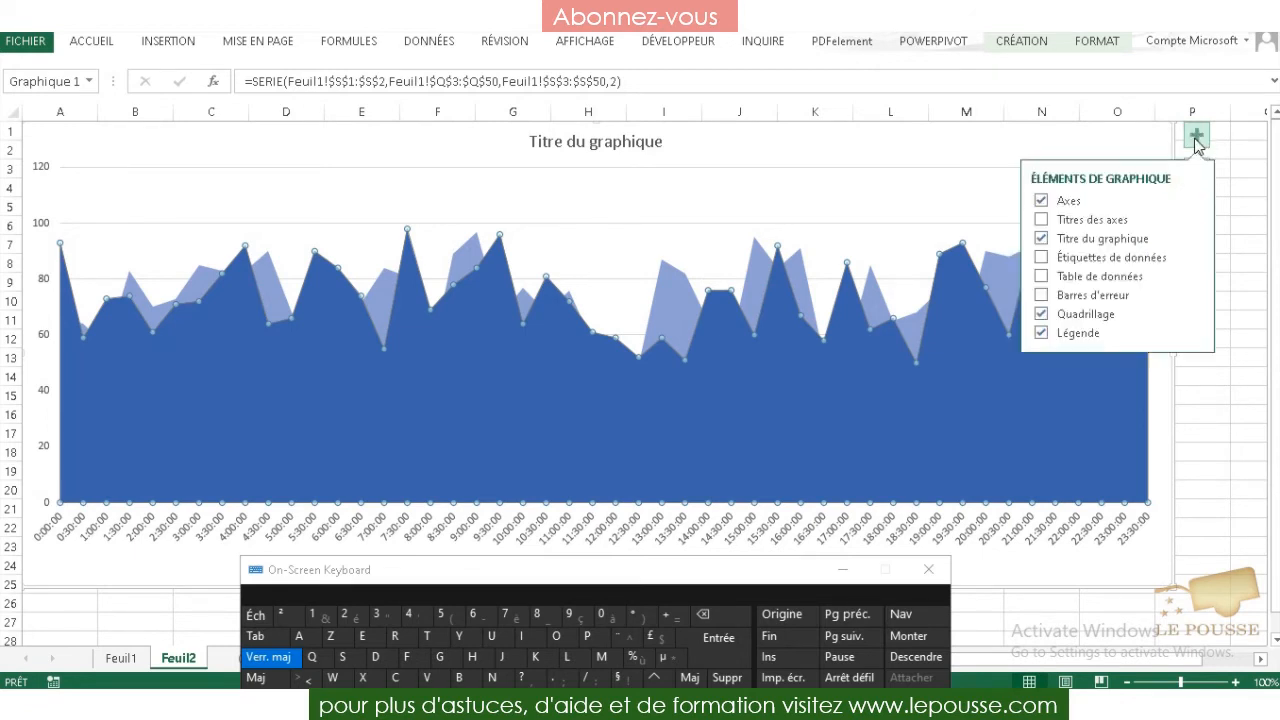
{"action": "left_click", "coordinate": [1041, 314]}
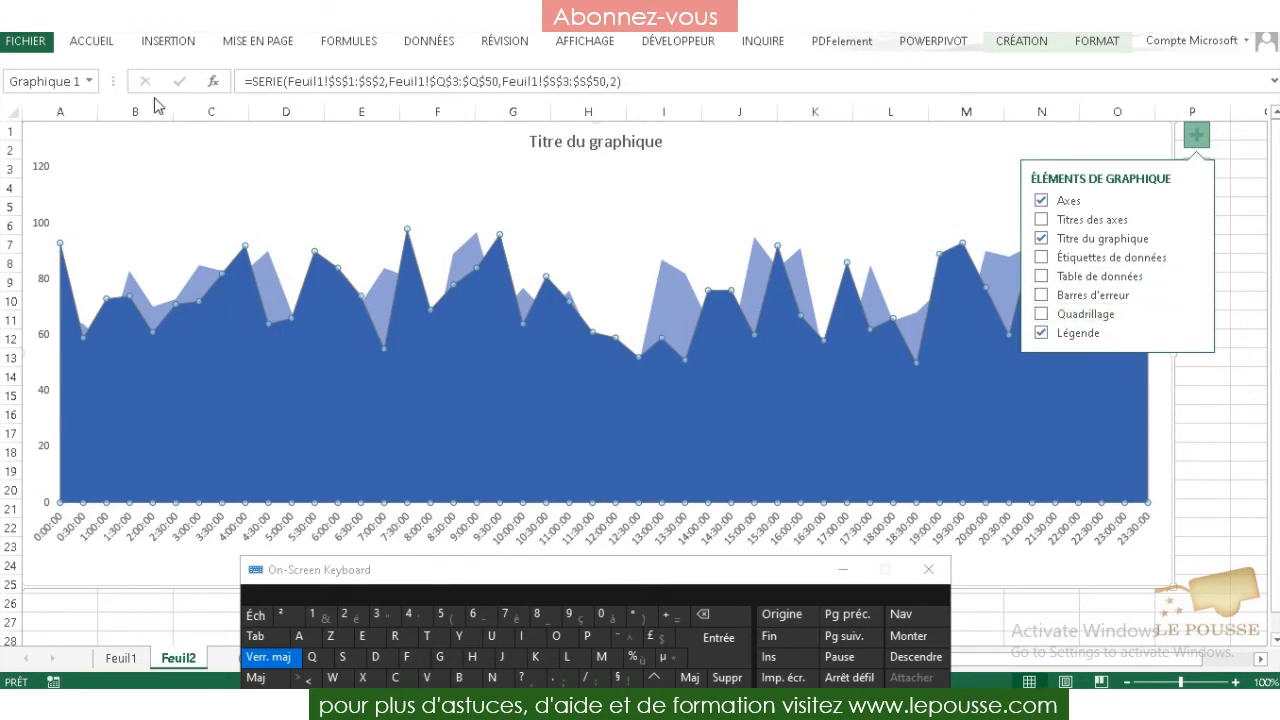
{"action": "left_click", "coordinate": [588, 42]}
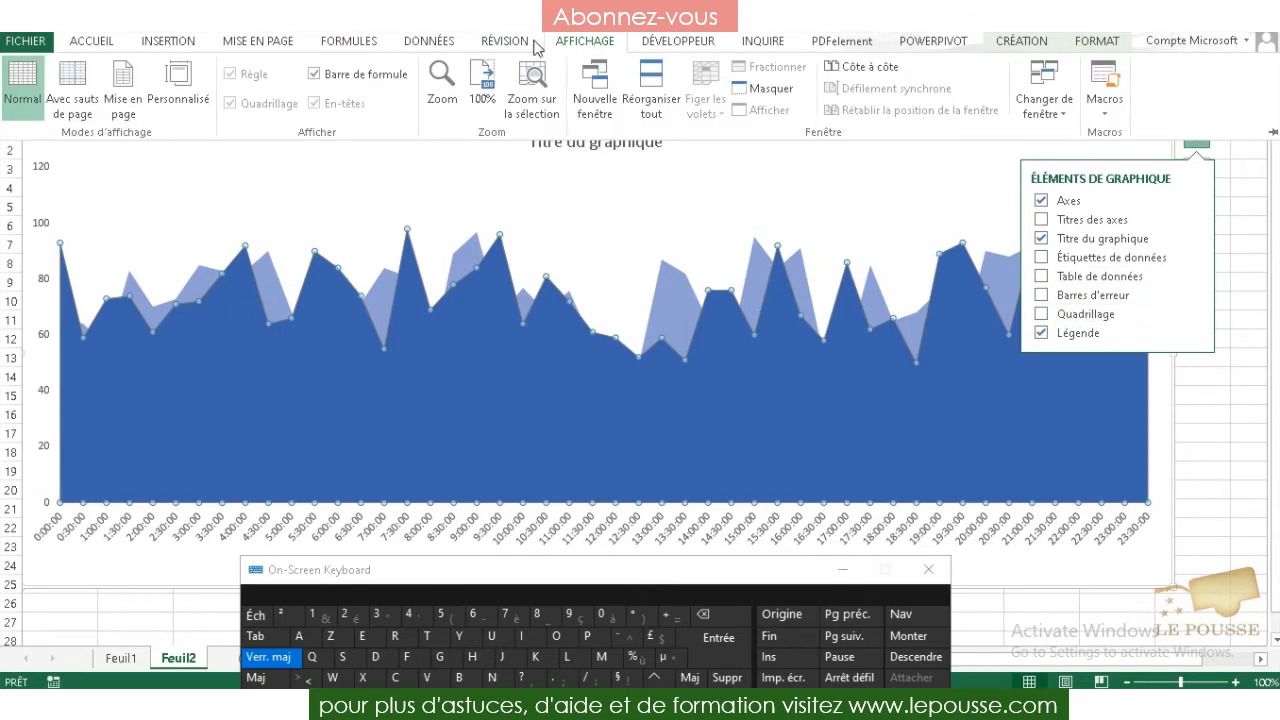
{"action": "left_click", "coordinate": [1236, 440]}
{"action": "left_click", "coordinate": [1228, 423]}
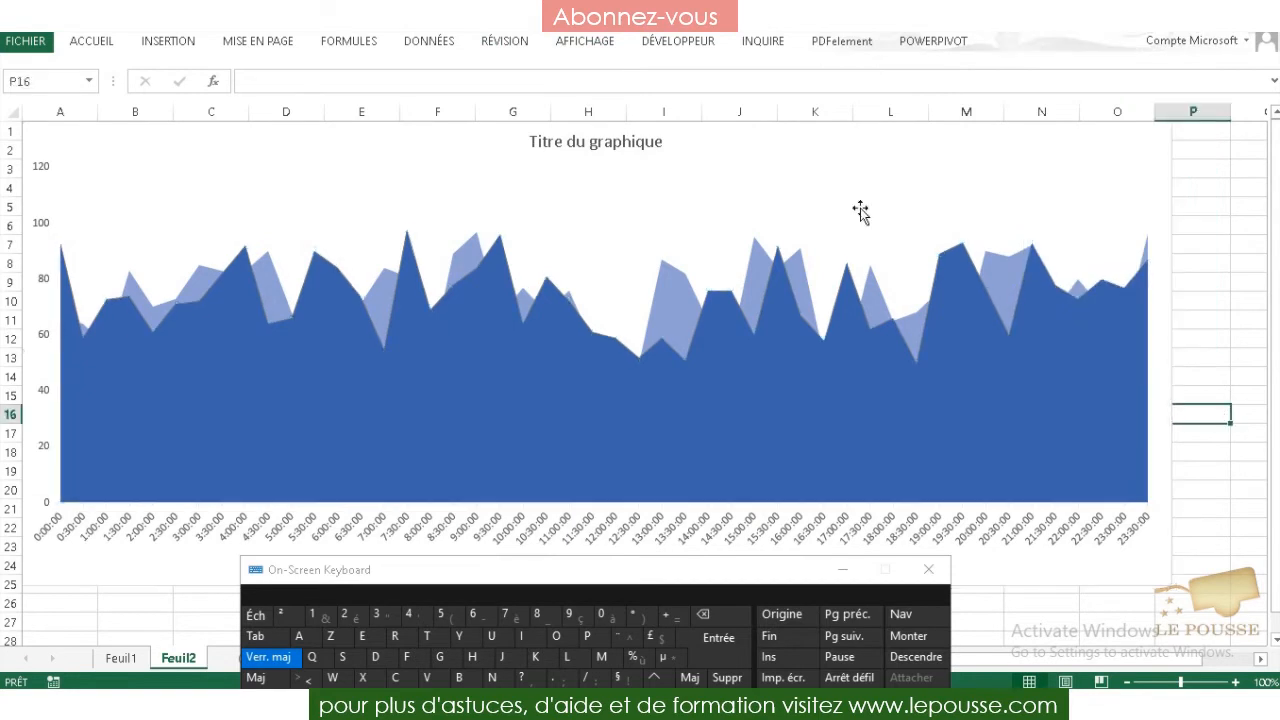
{"action": "left_click", "coordinate": [575, 41]}
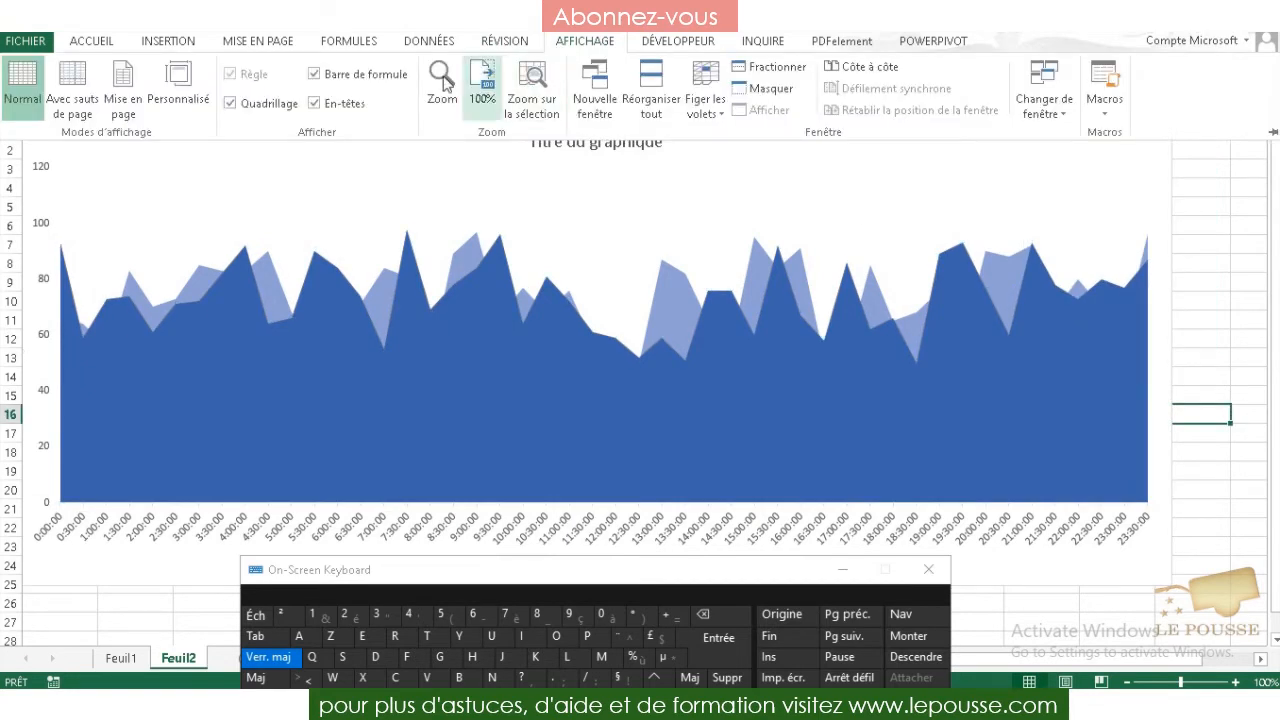
{"action": "left_click", "coordinate": [230, 104]}
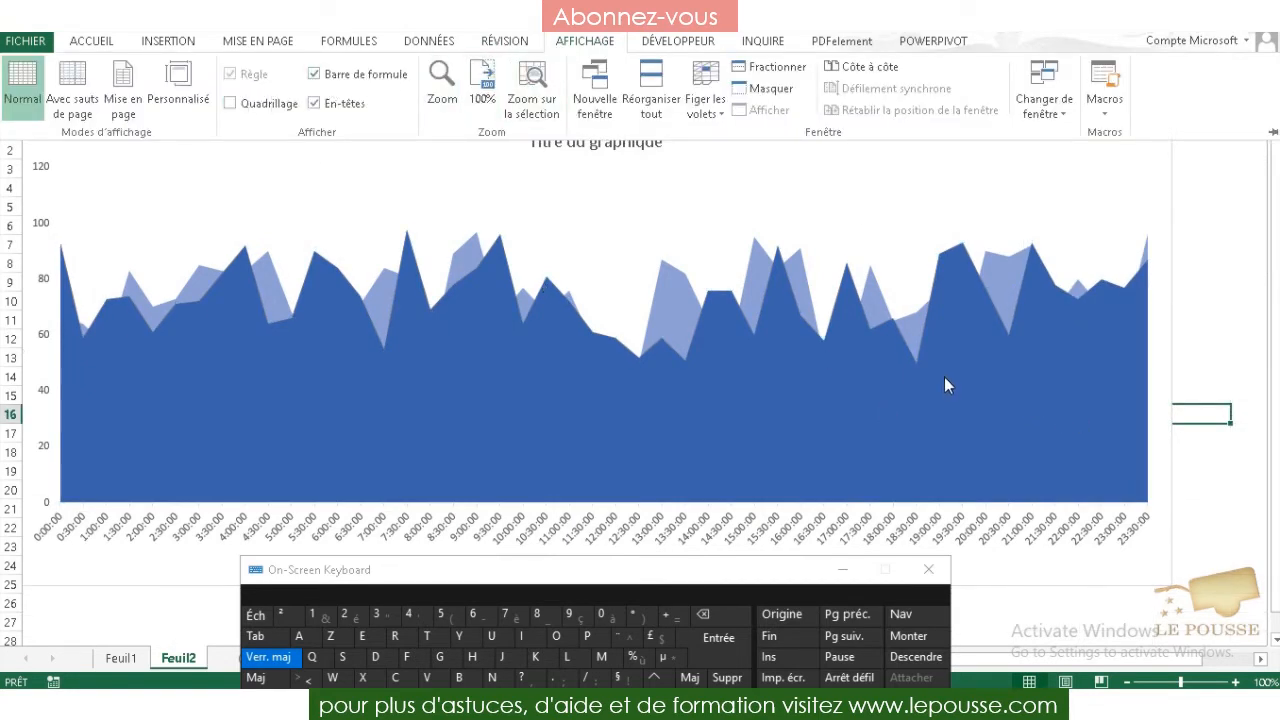
{"action": "left_click", "coordinate": [1231, 209]}
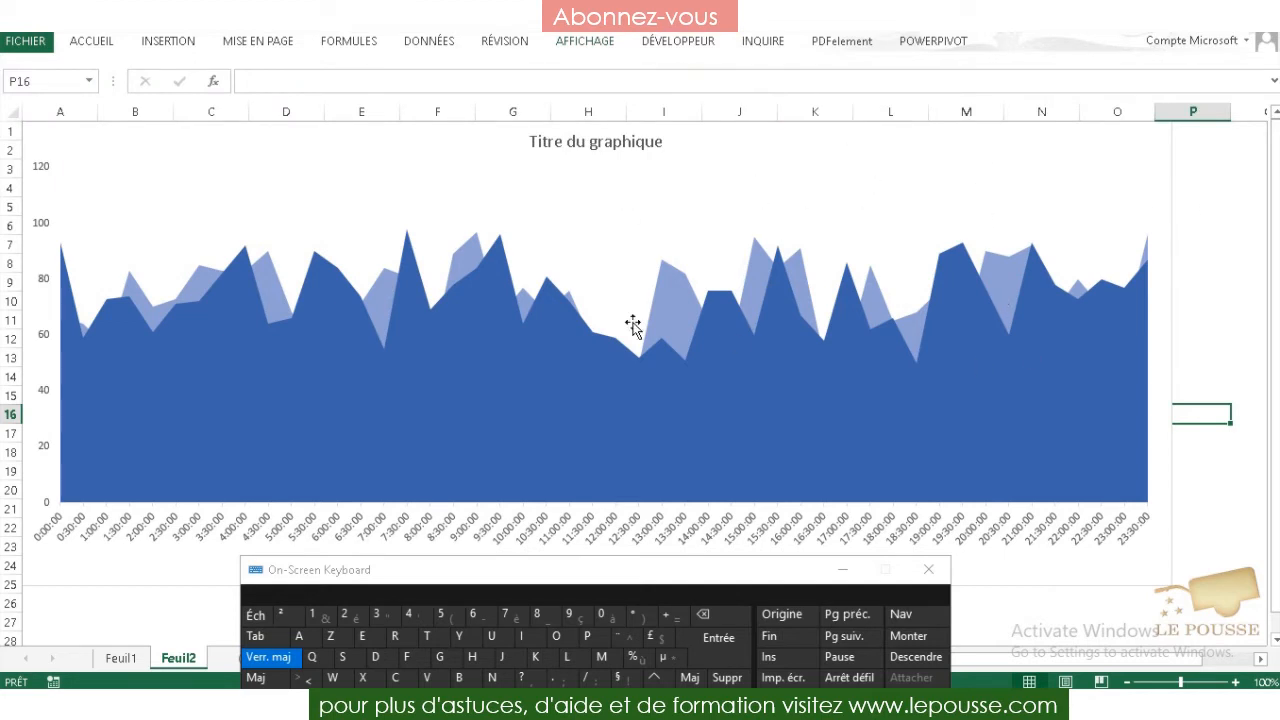
Step: Insert a horizontal scroll bar form control over the chart's upper-right area, spanning columns L to O and about rows 1 to 3
{"action": "left_click", "coordinate": [972, 153]}
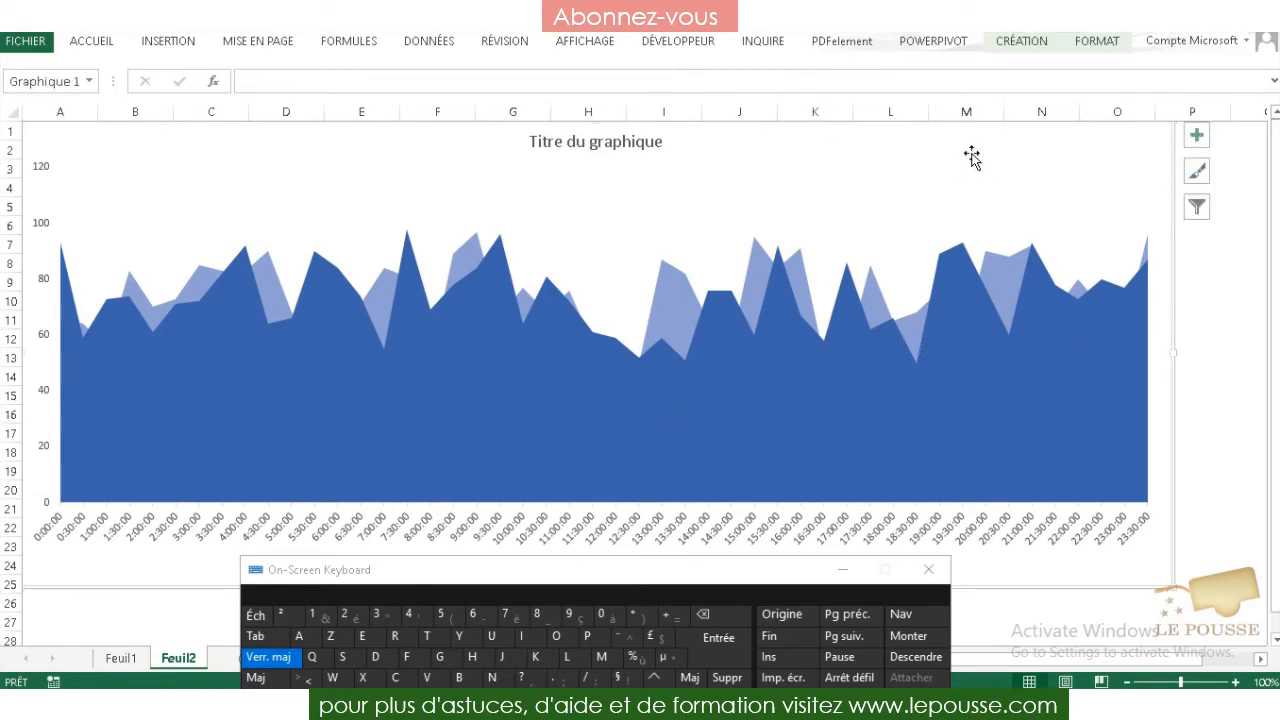
{"action": "left_click", "coordinate": [690, 42]}
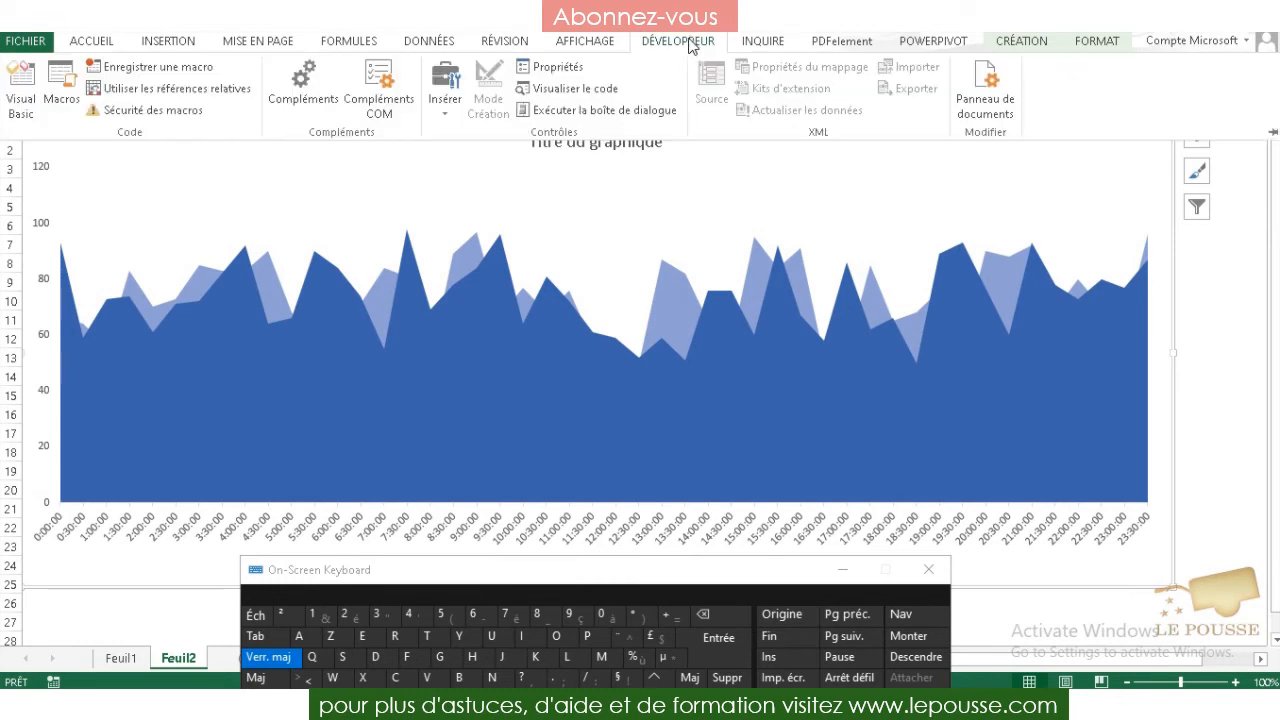
{"action": "left_click", "coordinate": [446, 100]}
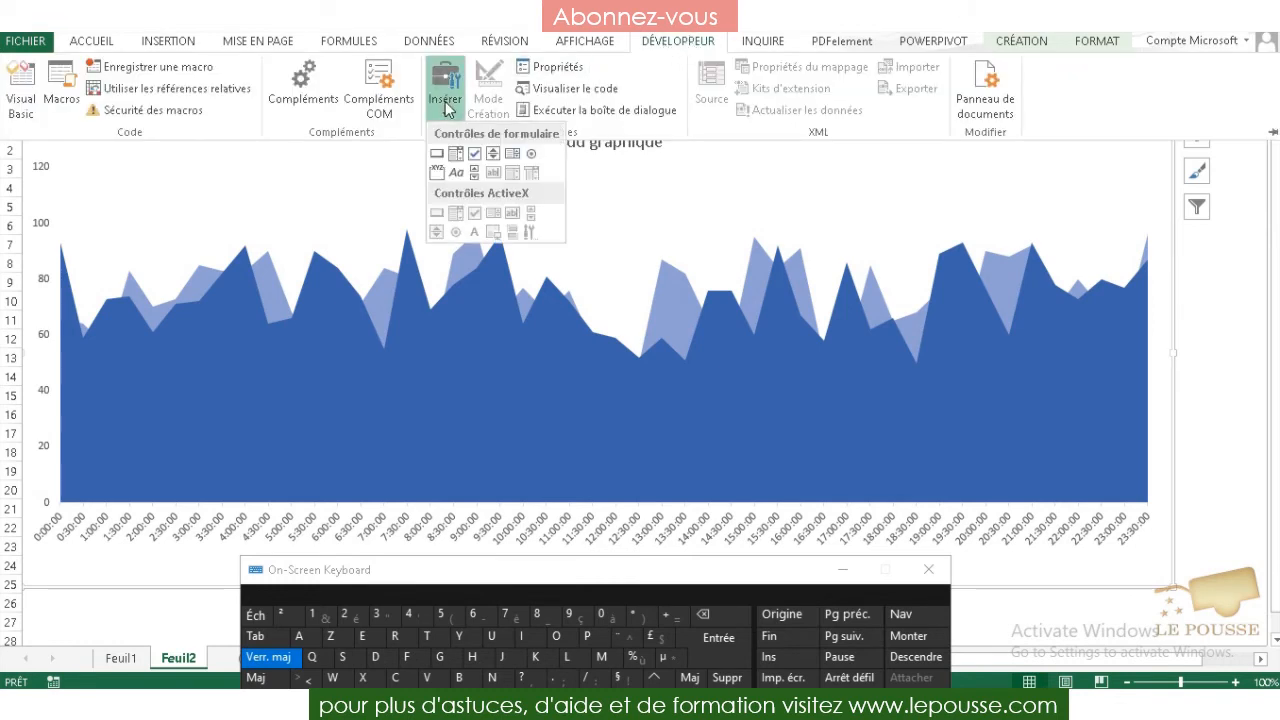
{"action": "left_click", "coordinate": [475, 174]}
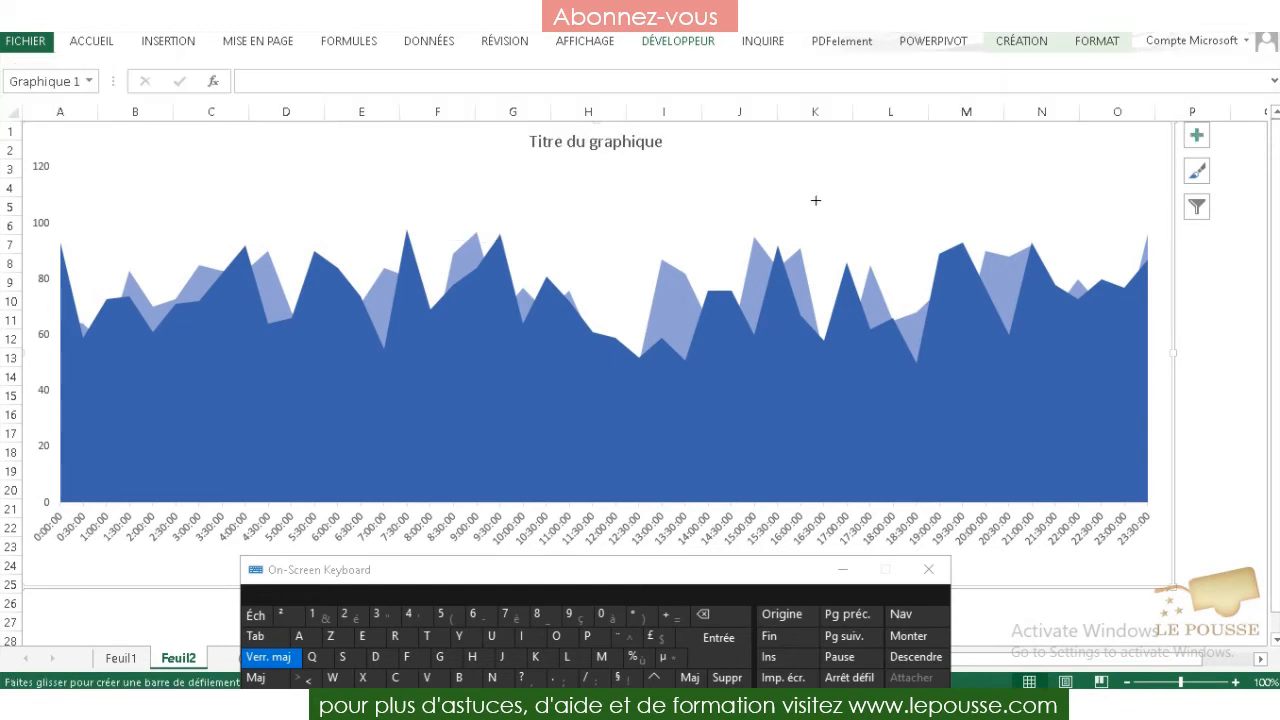
{"action": "left_click_drag", "start_coordinate": [861, 133], "coordinate": [1131, 183]}
Step: Set the scroll bar's minimum value to 1, its maximum value to 7 and its page change to 7
{"action": "right_click", "coordinate": [1030, 160]}
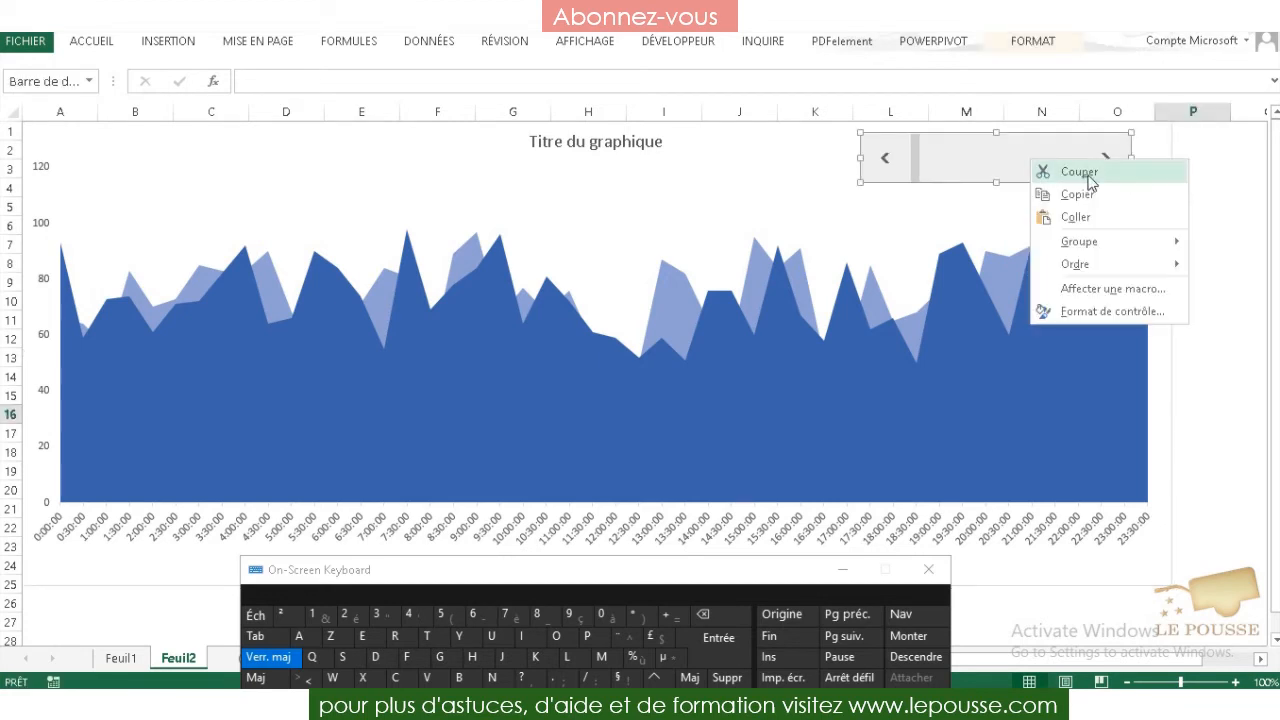
{"action": "mouse_move", "coordinate": [1088, 274]}
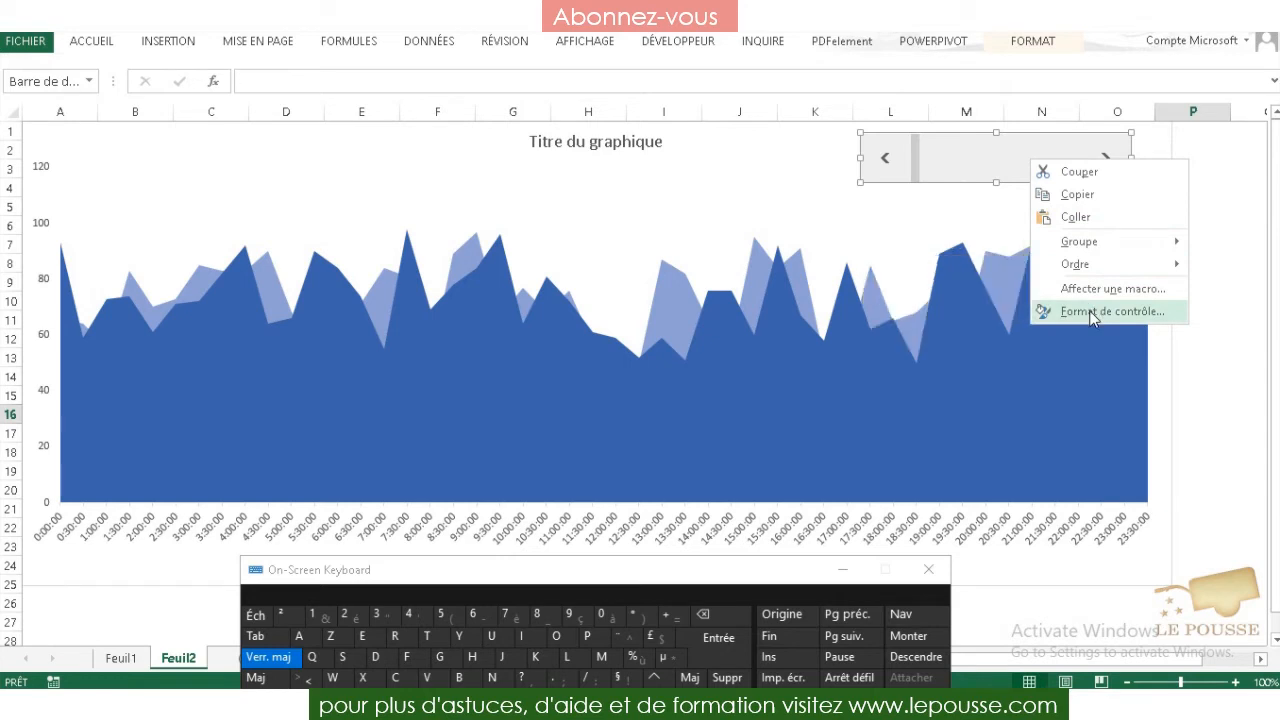
{"action": "left_click", "coordinate": [1090, 312]}
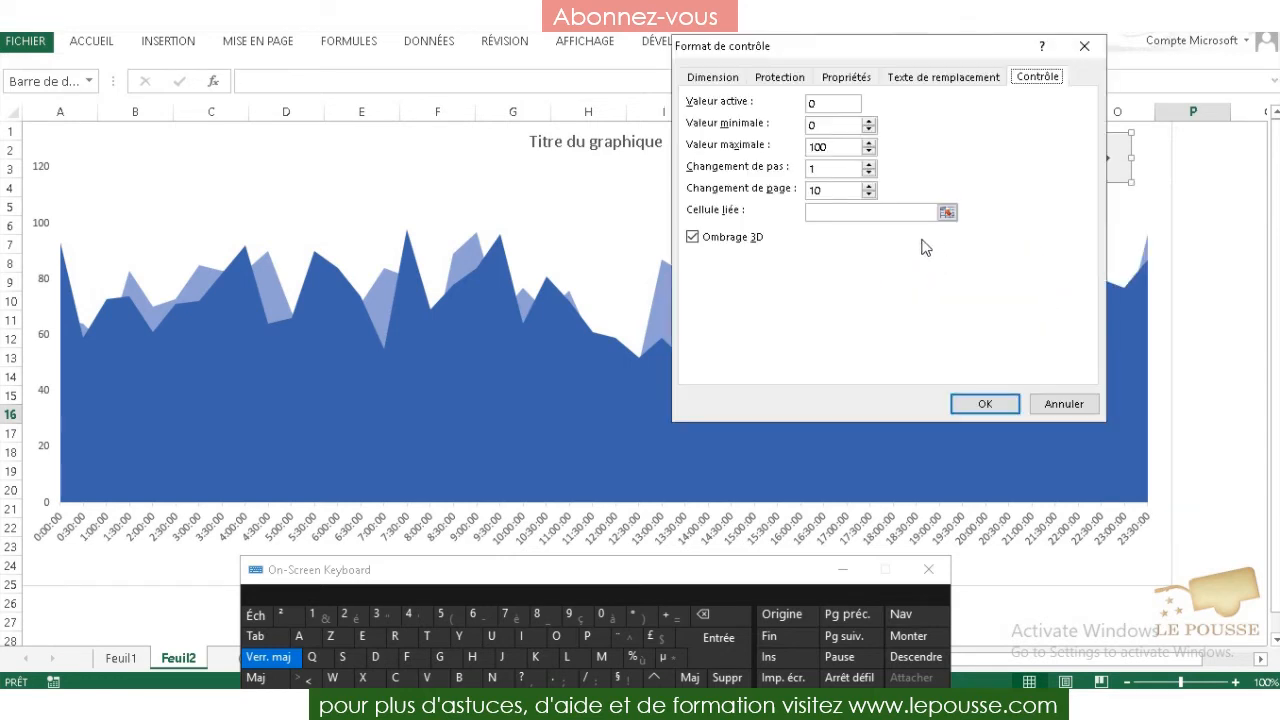
{"action": "left_click", "coordinate": [868, 121]}
{"action": "key", "text": "Tab"}
{"action": "left_click", "coordinate": [510, 615]}
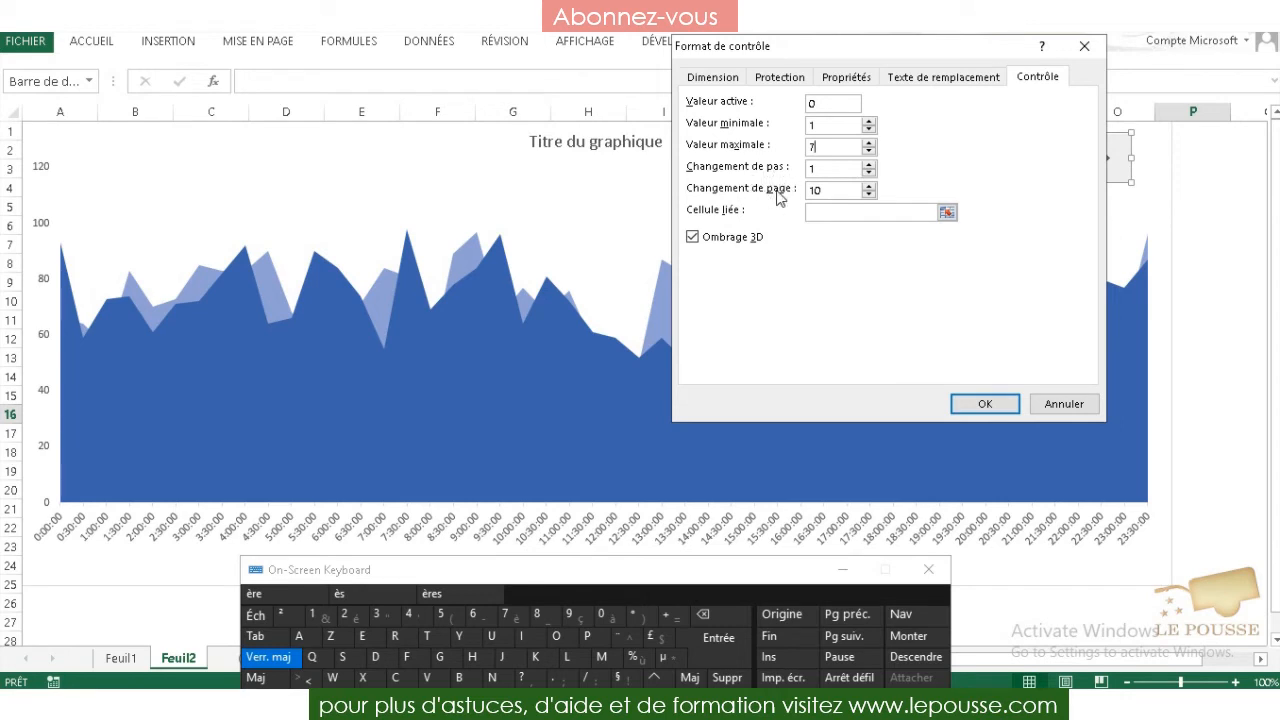
{"action": "left_click_drag", "start_coordinate": [826, 191], "coordinate": [762, 197]}
{"action": "left_click", "coordinate": [518, 616]}
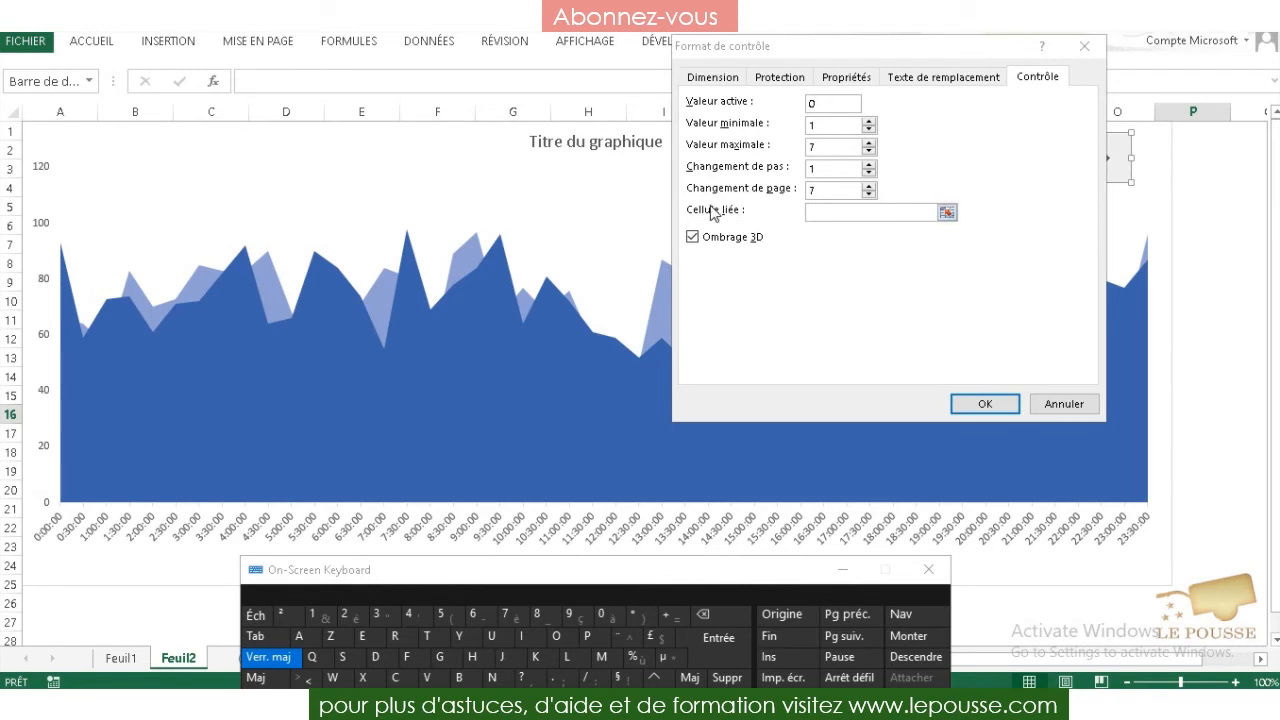
Step: Link the scroll bar to cell Feuil1!$T$2 and apply the control settings
{"action": "left_click", "coordinate": [947, 216]}
{"action": "left_click", "coordinate": [947, 216]}
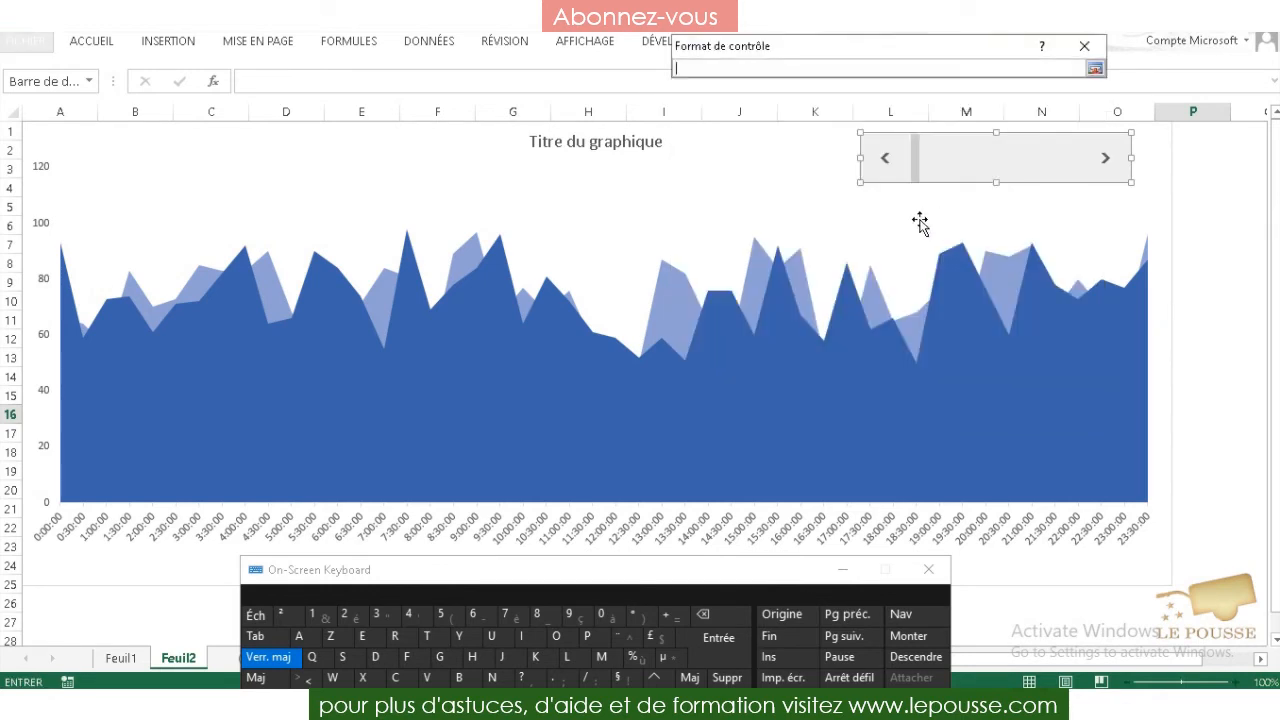
{"action": "left_click_drag", "start_coordinate": [609, 572], "coordinate": [609, 449]}
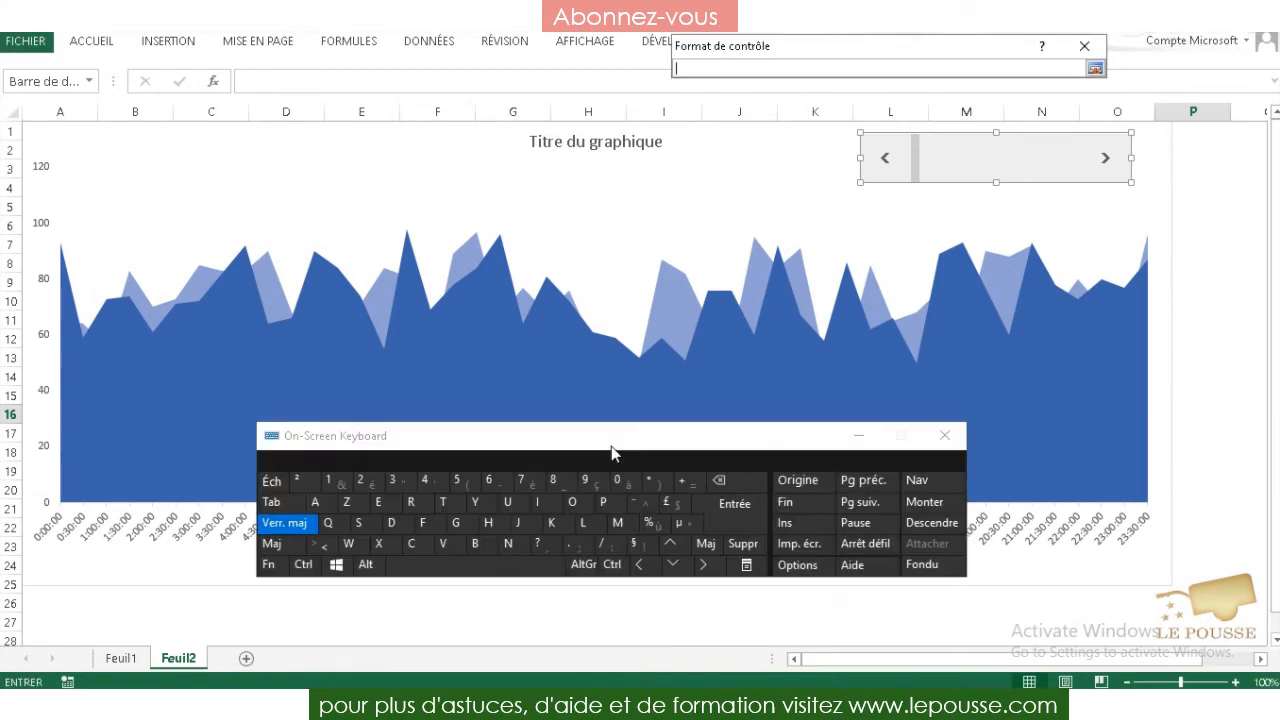
{"action": "left_click", "coordinate": [121, 658]}
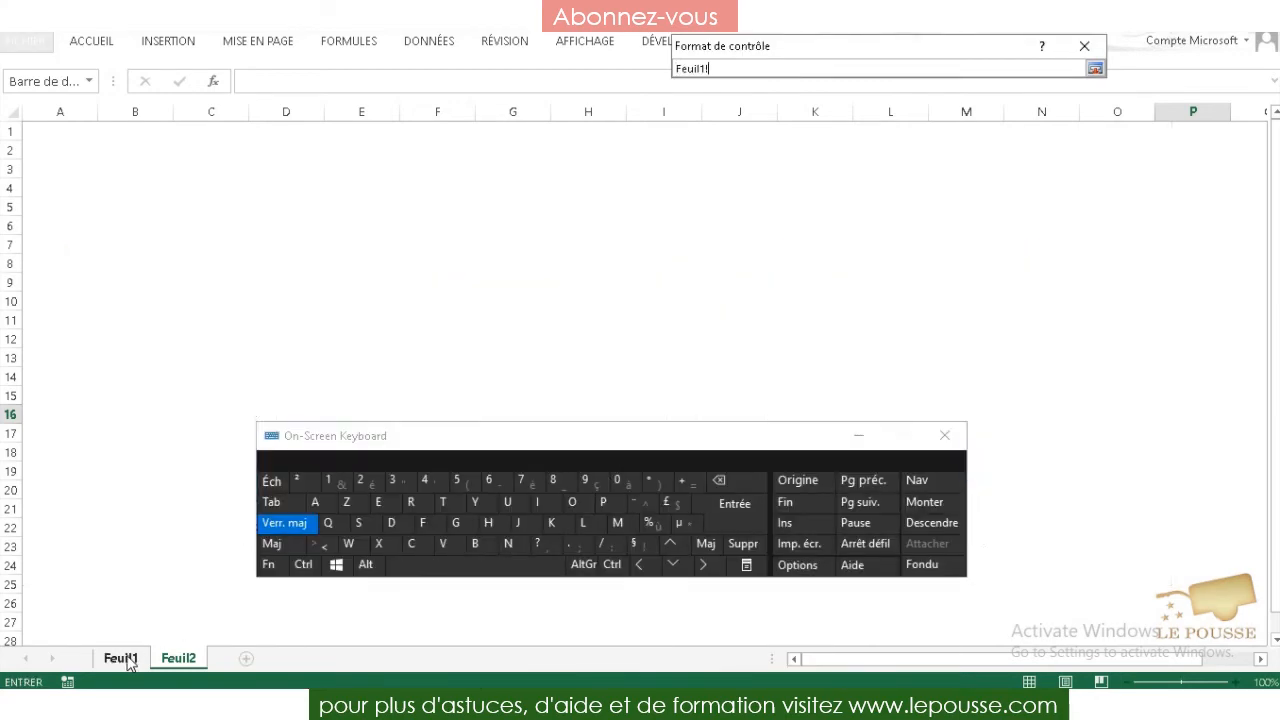
{"action": "left_click_drag", "start_coordinate": [1277, 415], "coordinate": [1278, 144]}
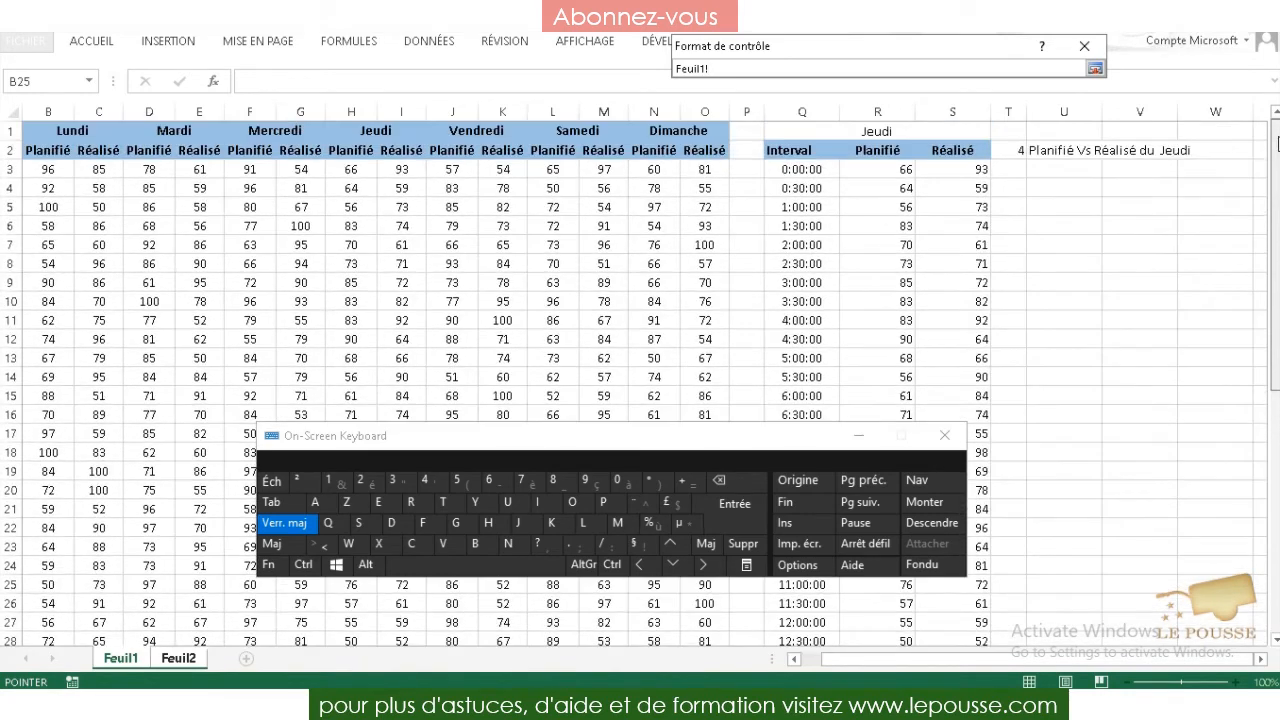
{"action": "left_click", "coordinate": [1011, 152]}
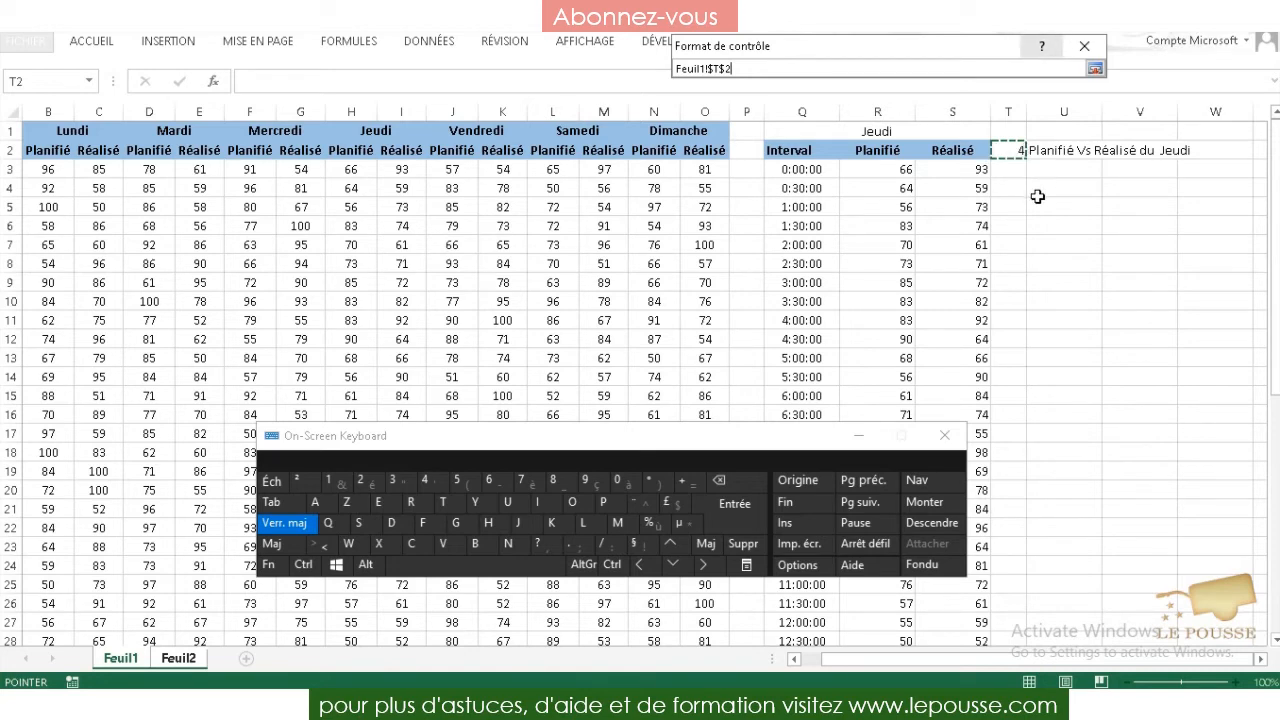
{"action": "key", "text": "Return"}
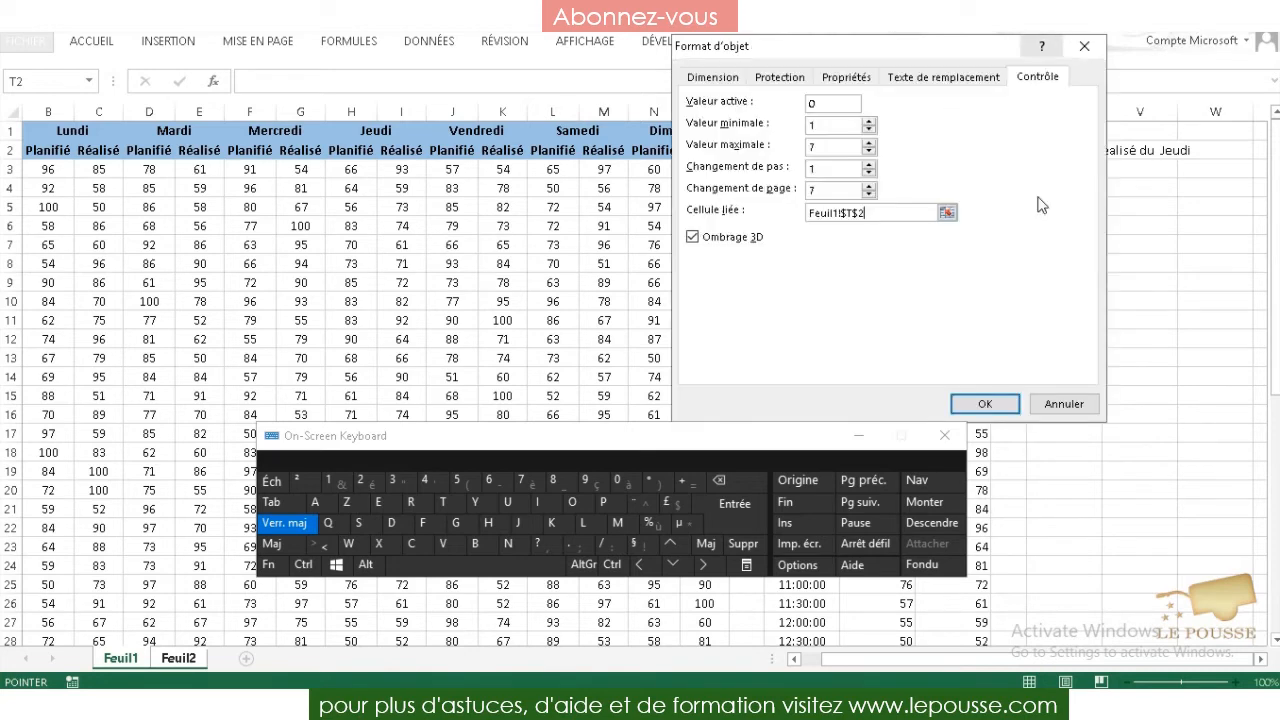
{"action": "left_click", "coordinate": [984, 404]}
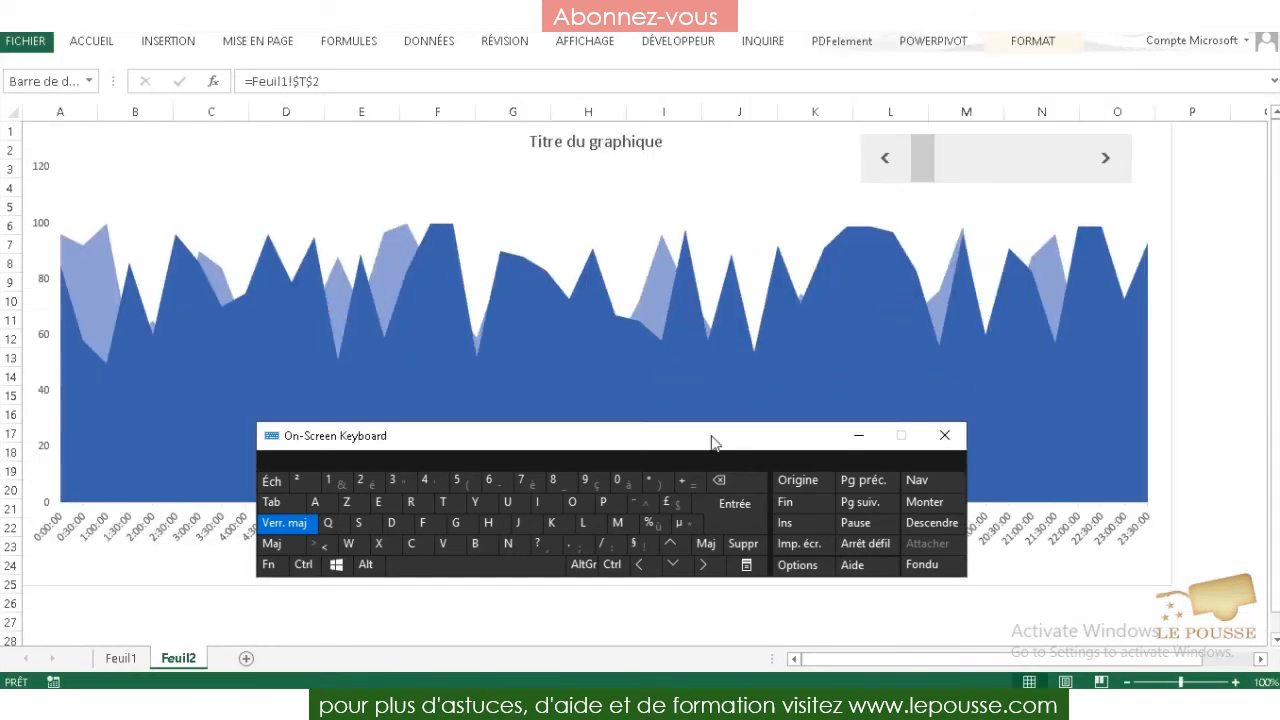
Step: Link the chart title to cell U2 of Feuil1 with the formula =Feuil1!$U$2
{"action": "left_click", "coordinate": [585, 144]}
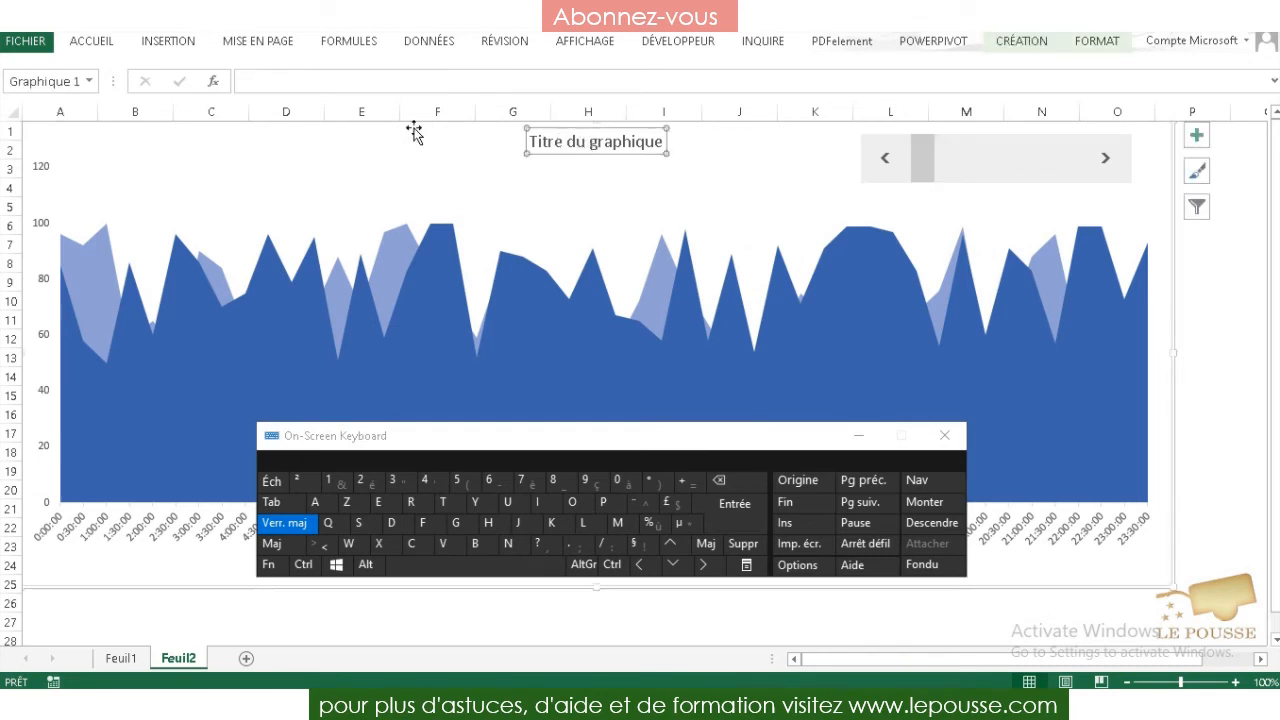
{"action": "left_click", "coordinate": [360, 81]}
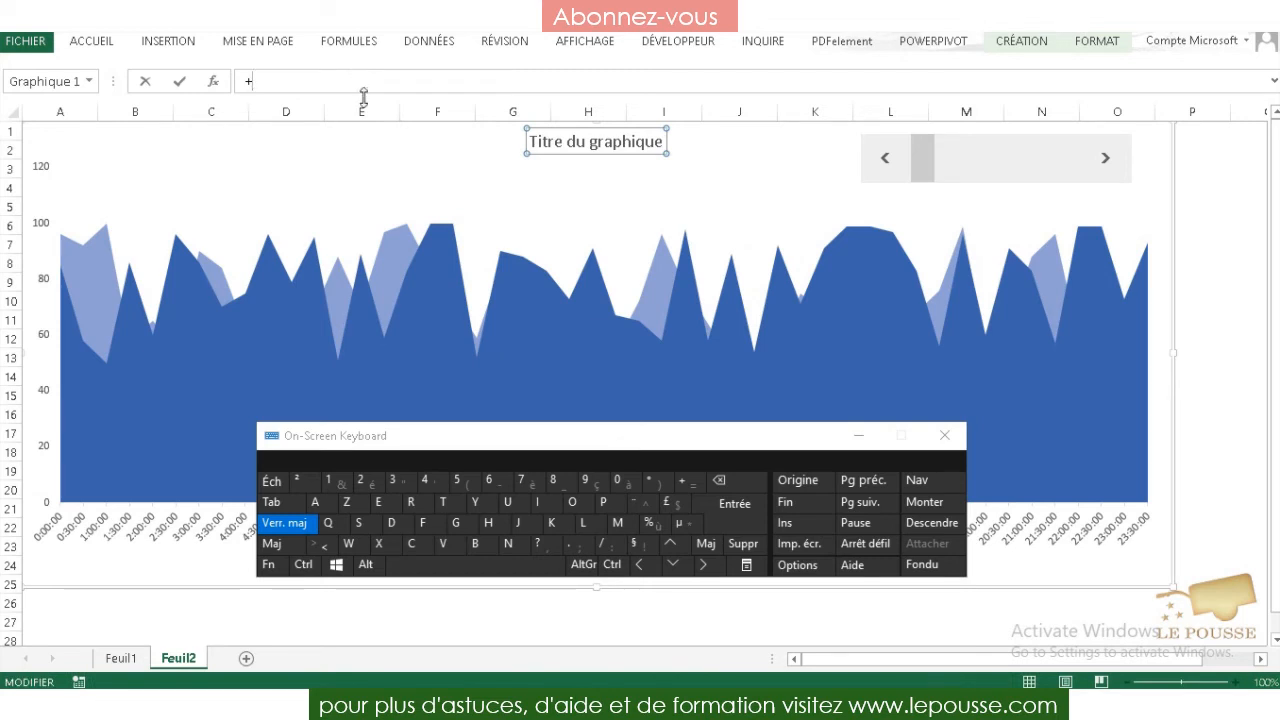
{"action": "type", "text": "="}
{"action": "left_click", "coordinate": [121, 658]}
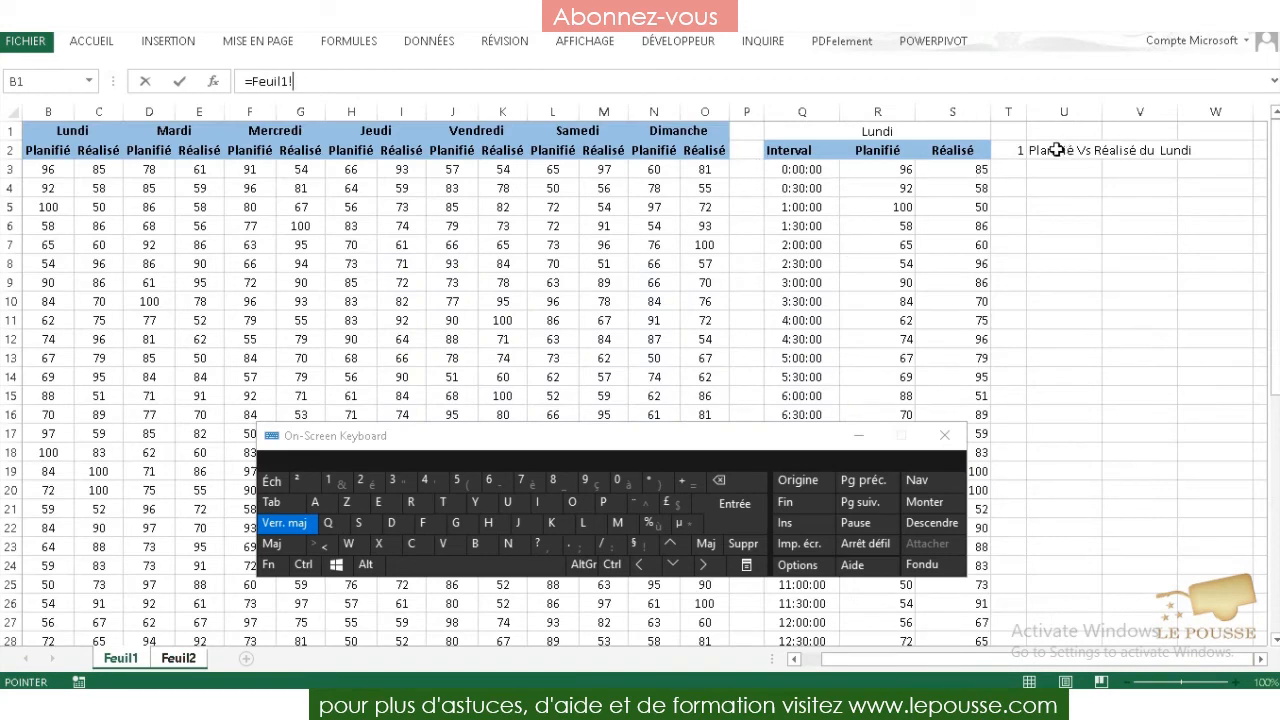
{"action": "left_click", "coordinate": [1057, 150]}
{"action": "key", "text": "Return"}
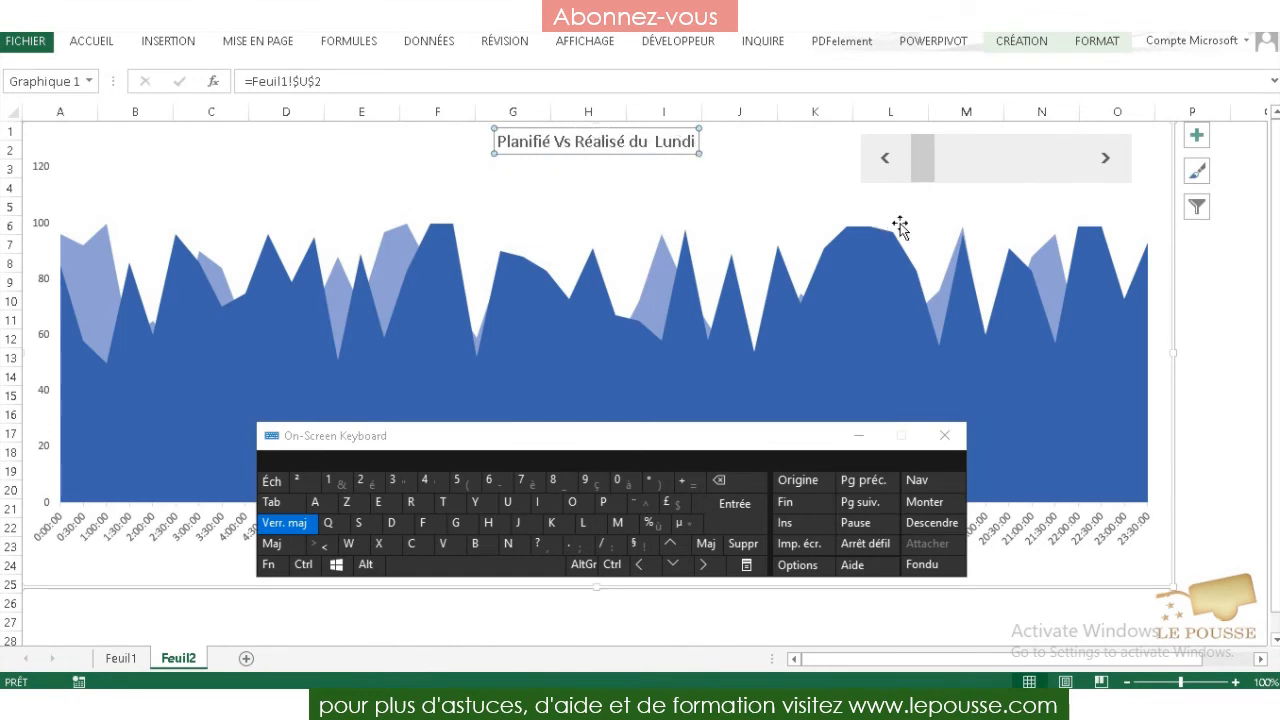
Step: Step through the weekdays with the scroll bar to check the chart's data, title and legend
{"action": "left_click", "coordinate": [1107, 162]}
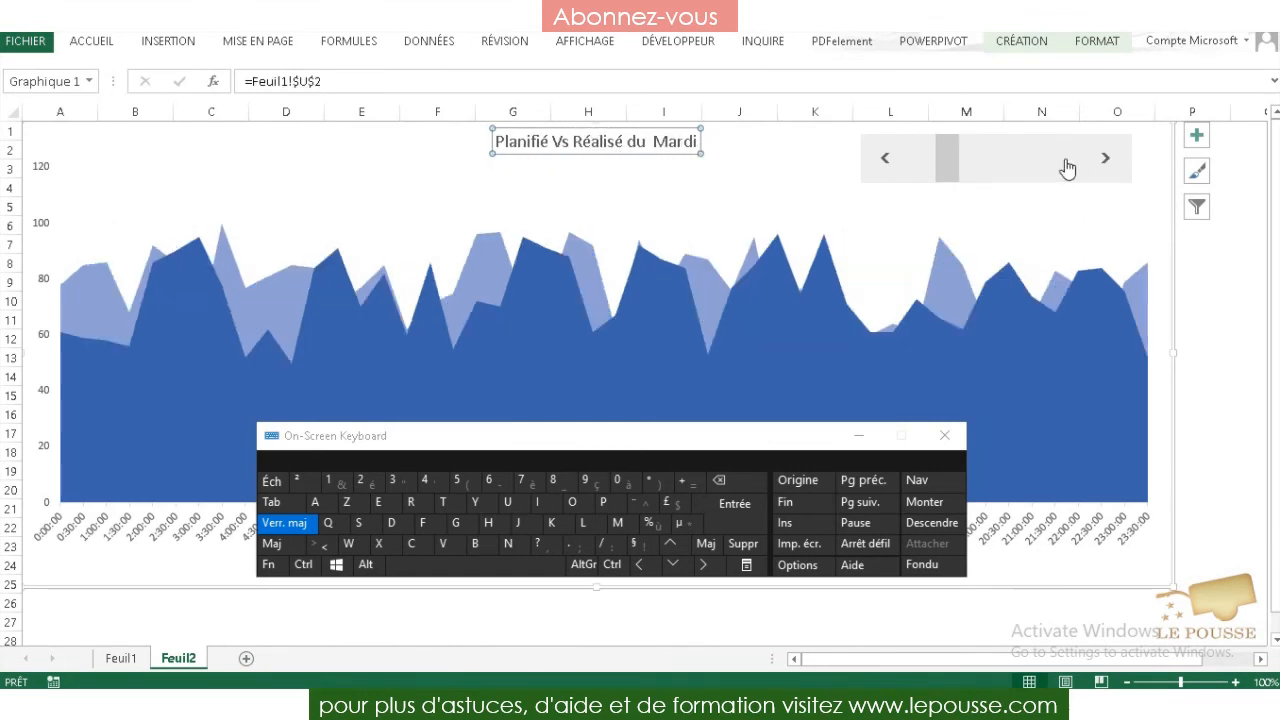
{"action": "left_click", "coordinate": [1107, 162]}
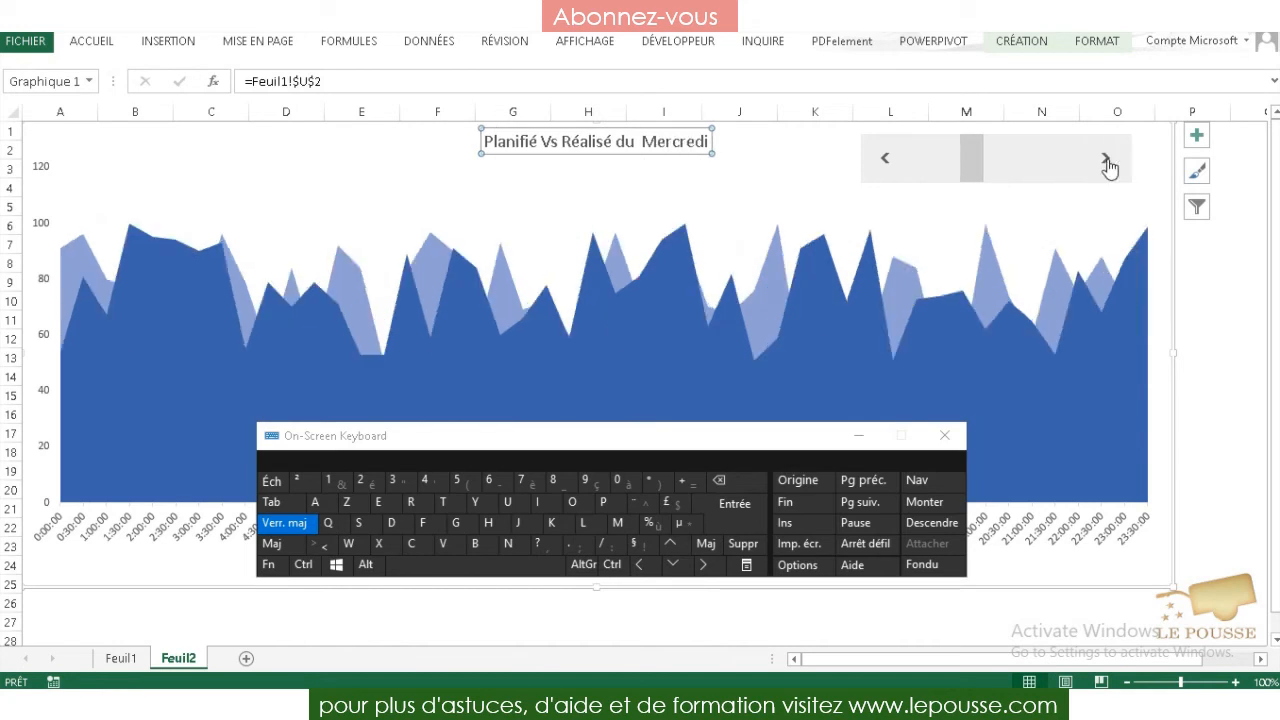
{"action": "left_click_drag", "start_coordinate": [771, 440], "coordinate": [764, 618]}
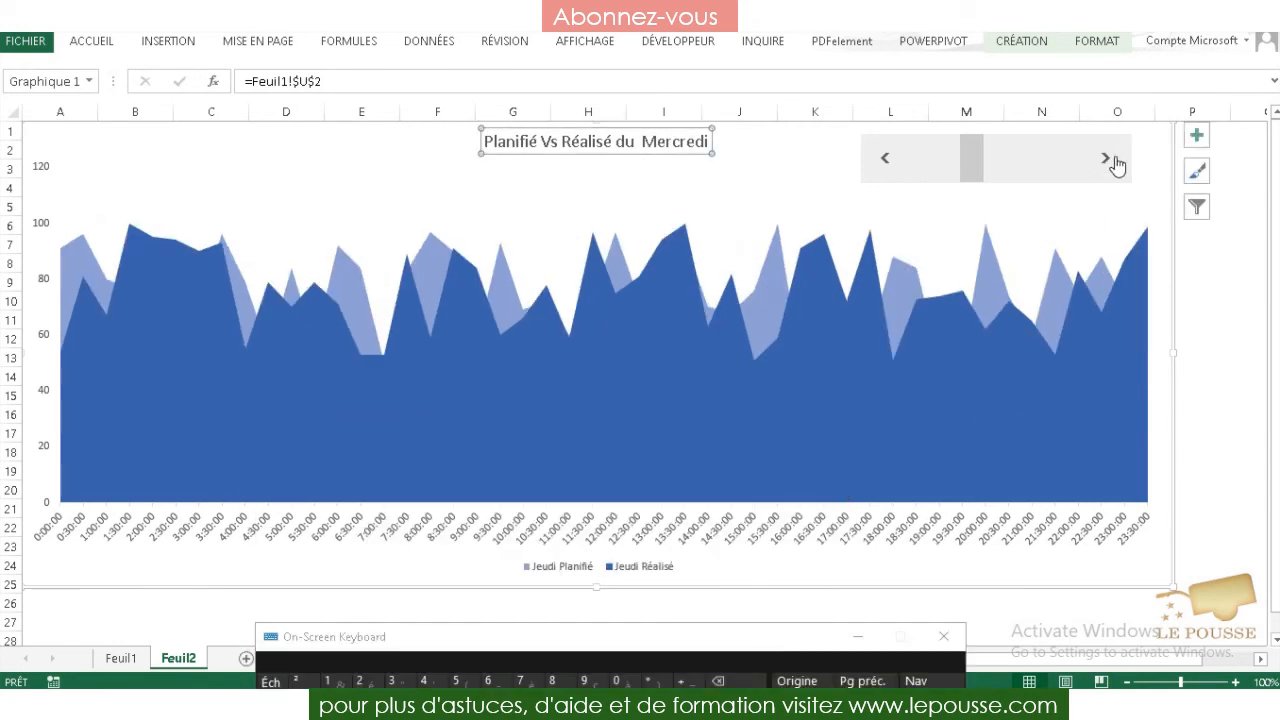
{"action": "left_click", "coordinate": [1110, 161]}
{"action": "left_click", "coordinate": [1115, 162]}
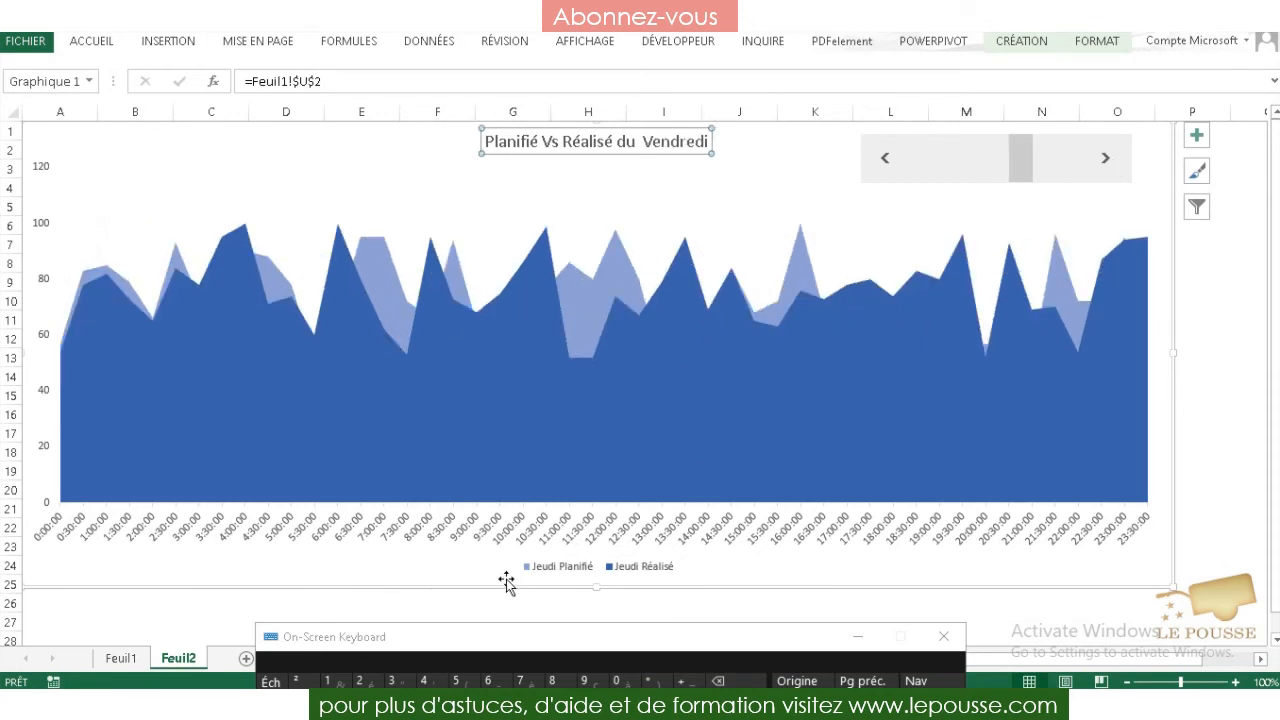
{"action": "left_click", "coordinate": [624, 480]}
{"action": "left_click", "coordinate": [900, 178]}
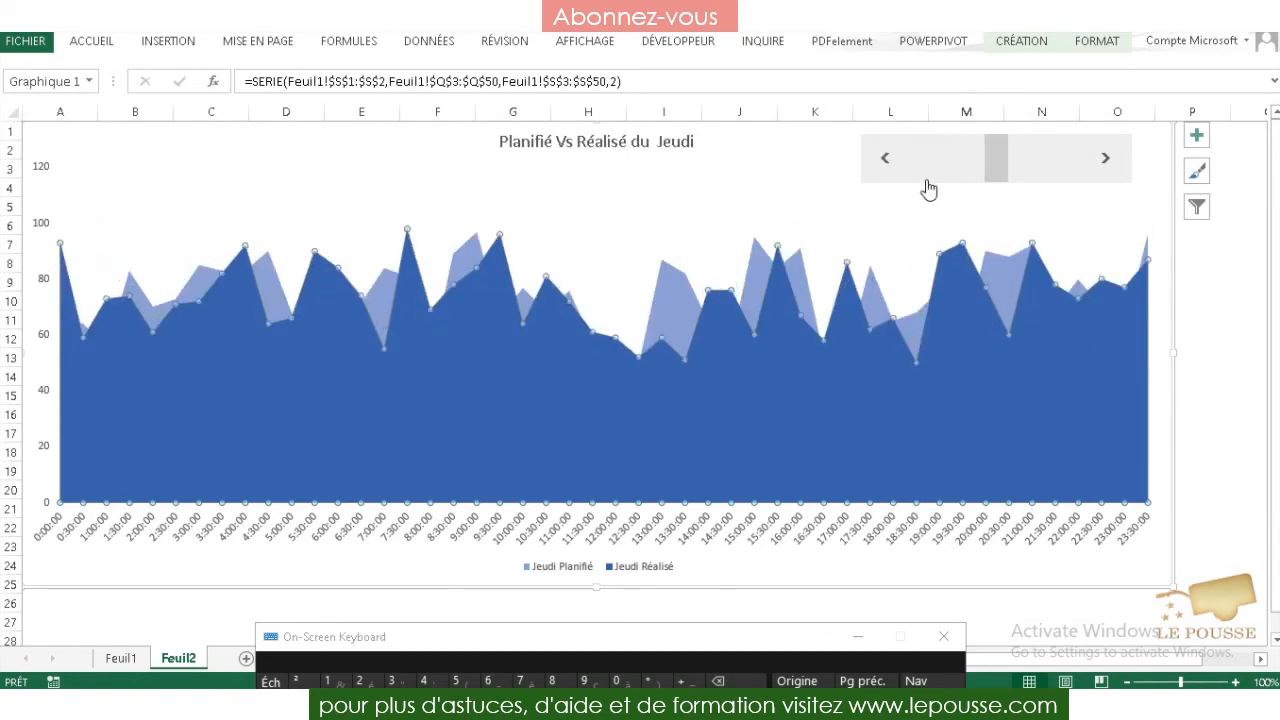
{"action": "left_click", "coordinate": [1104, 163]}
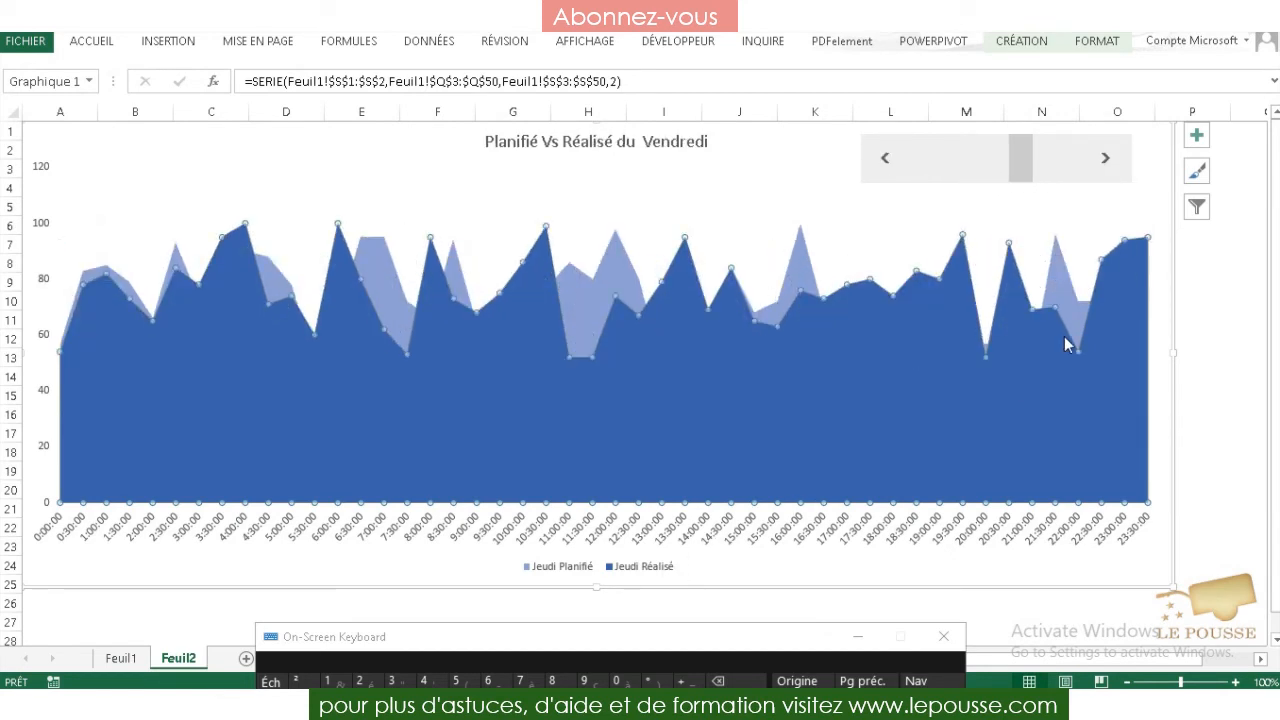
Step: Remove the legend from the area chart on Feuil2
{"action": "left_click", "coordinate": [1196, 137]}
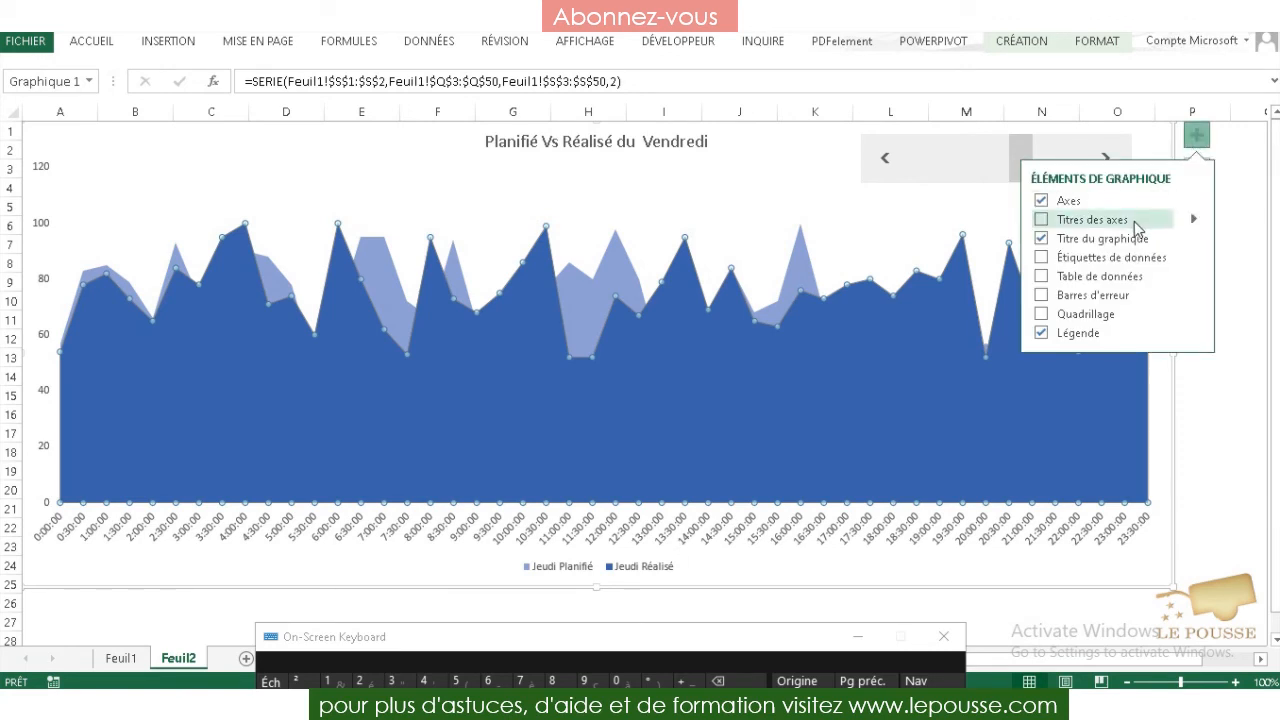
{"action": "left_click", "coordinate": [1040, 334]}
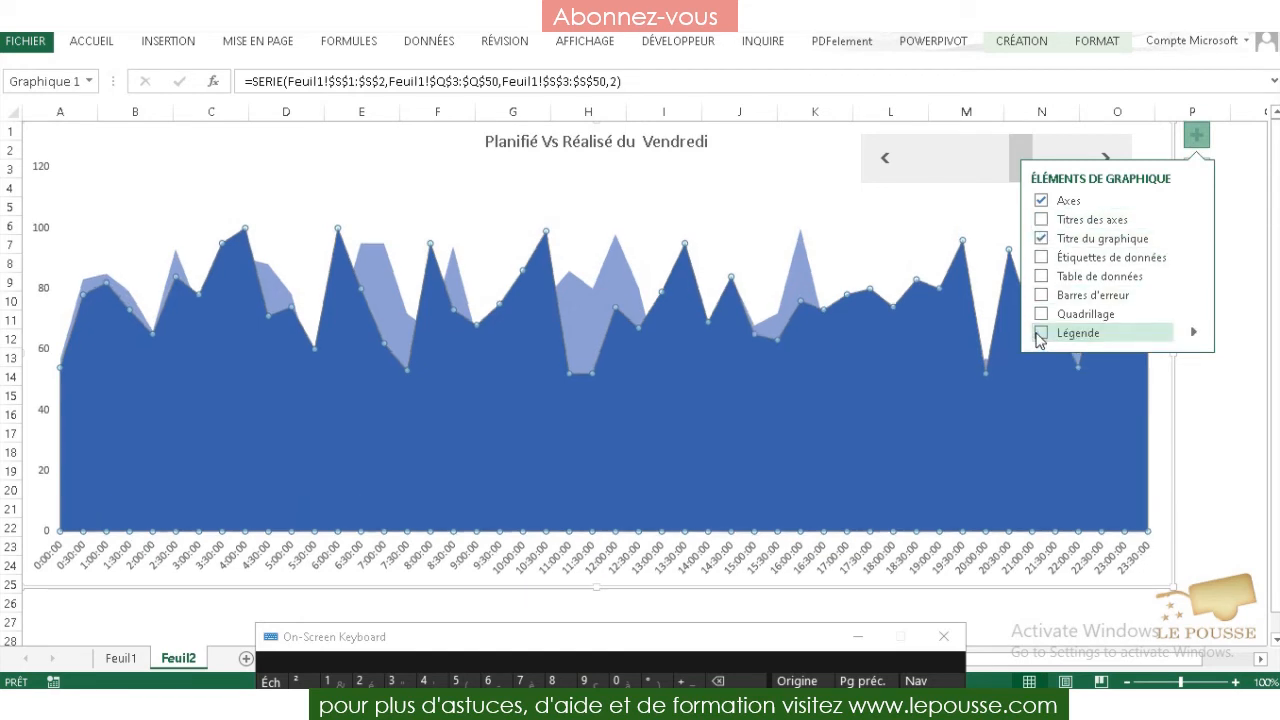
{"action": "left_click", "coordinate": [1196, 134]}
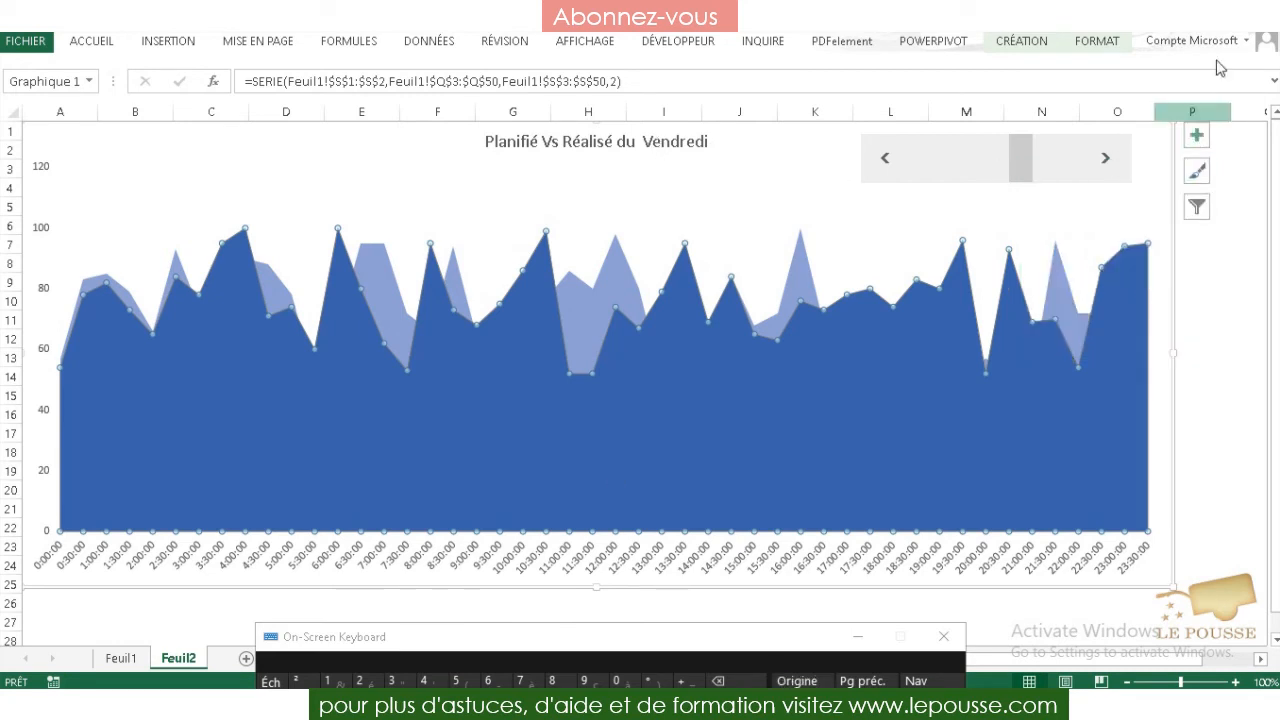
Step: Test the scroll bar by going to Samedi, back to Lundi and forward to Mercredi, checking the chart and title
{"action": "left_click", "coordinate": [1106, 158]}
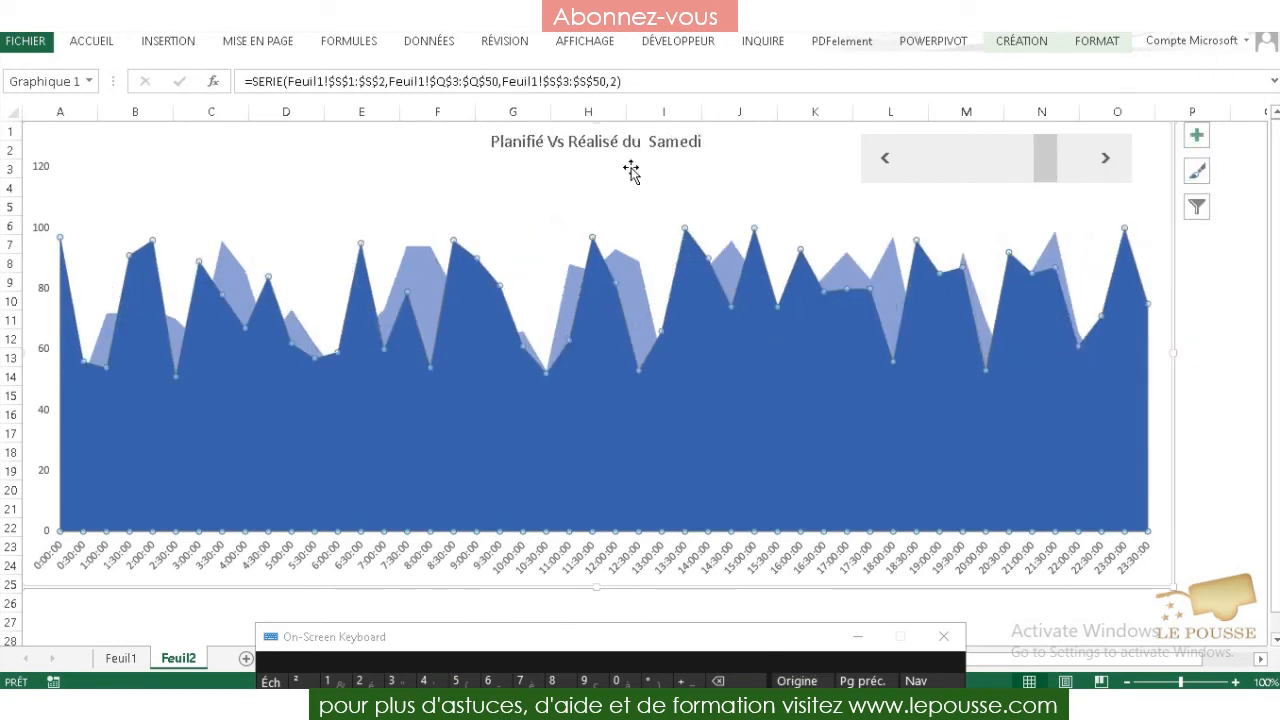
{"action": "left_click", "coordinate": [886, 160]}
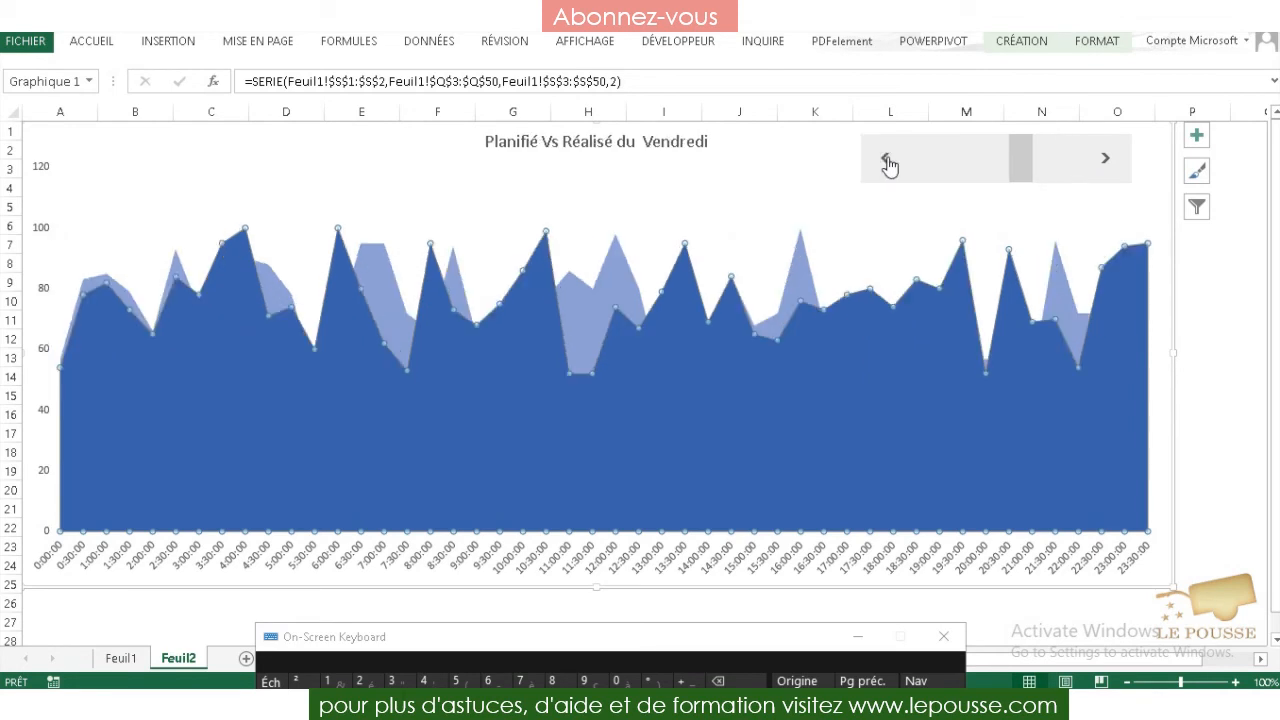
{"action": "left_click", "coordinate": [886, 160]}
{"action": "left_click", "coordinate": [886, 160]}
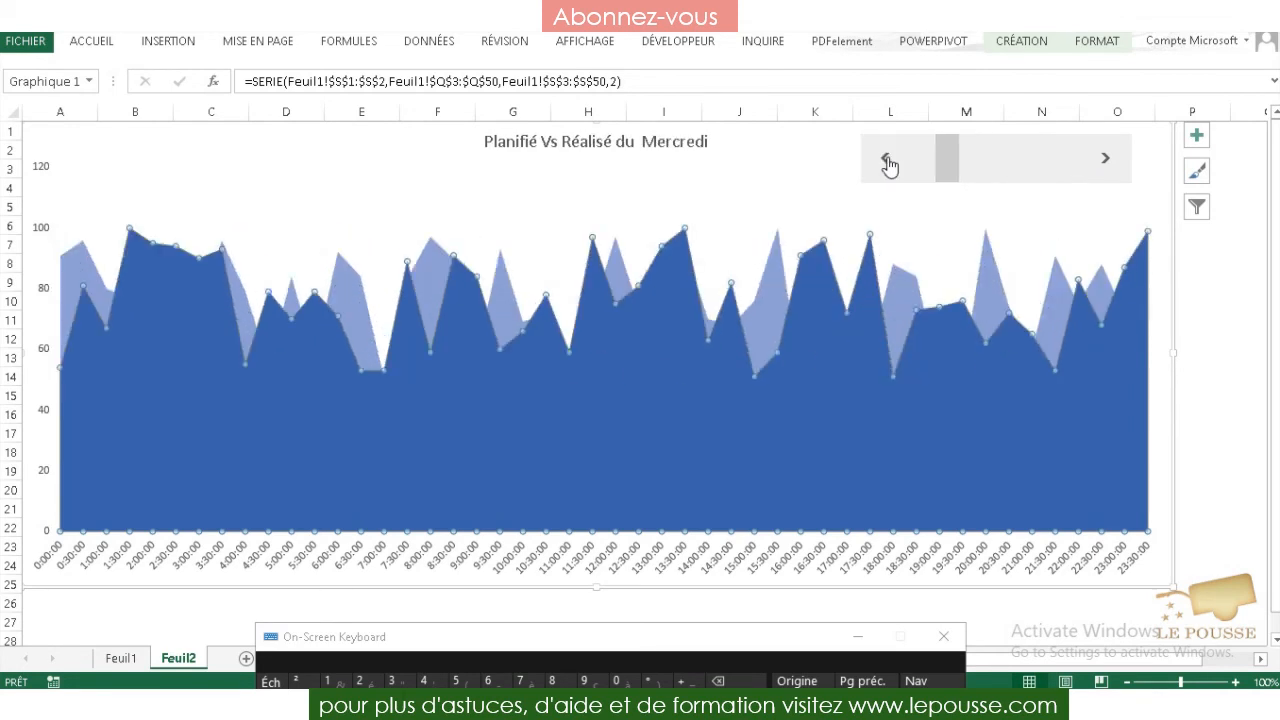
{"action": "left_click", "coordinate": [886, 160]}
{"action": "left_click", "coordinate": [886, 160]}
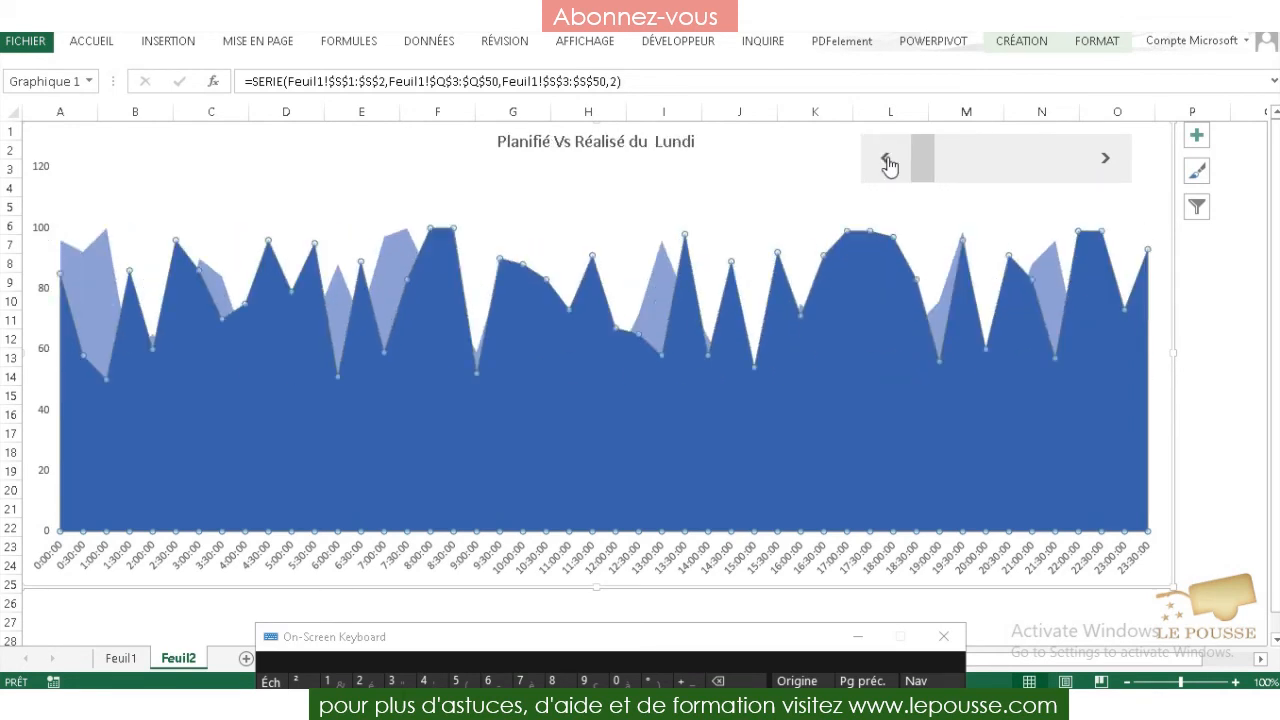
{"action": "left_click", "coordinate": [1108, 160]}
{"action": "left_click", "coordinate": [1108, 160]}
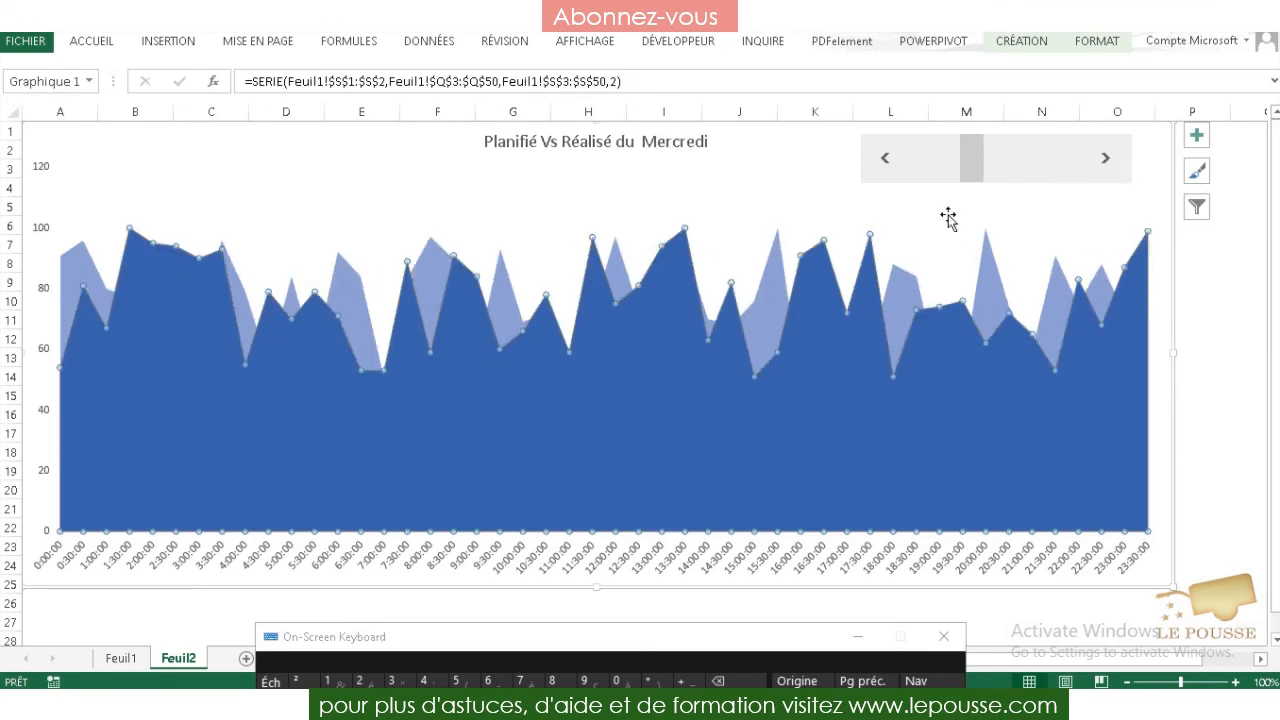
{"action": "left_click_drag", "start_coordinate": [634, 645], "coordinate": [633, 694]}
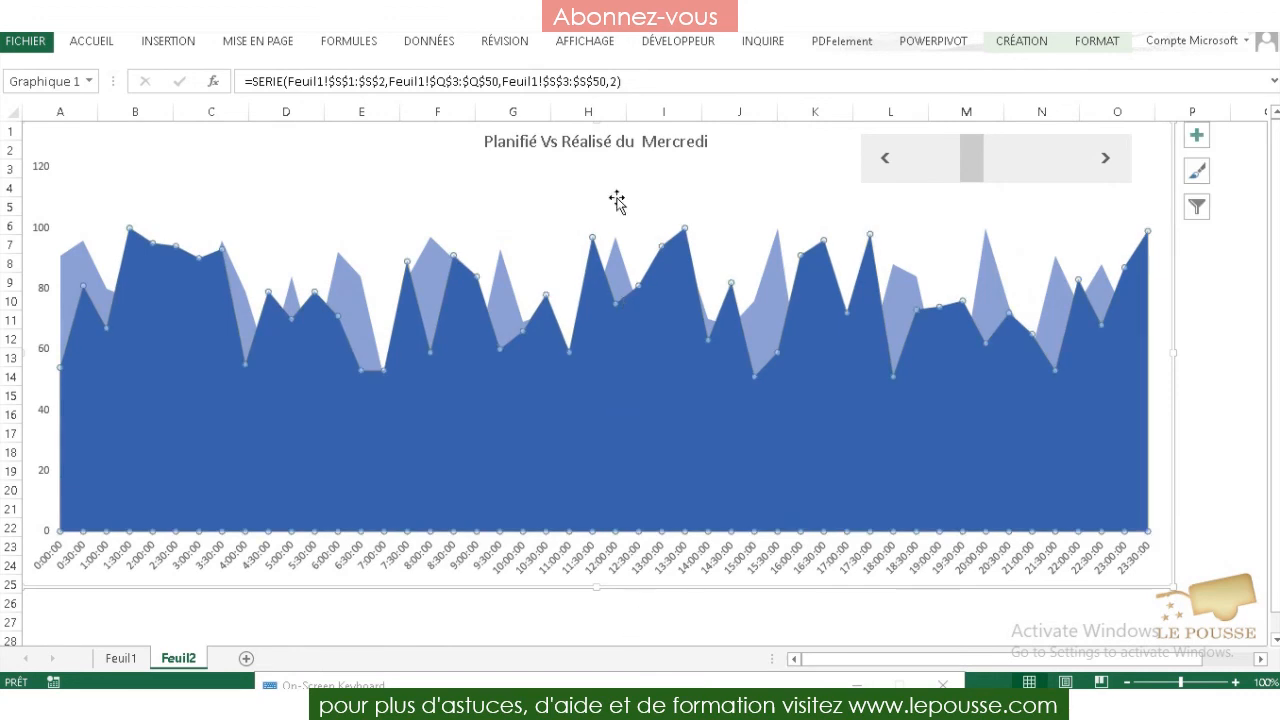
Step: Insert a black WordArt text object with a shadow into the area chart on Feuil2
{"action": "left_click", "coordinate": [168, 41]}
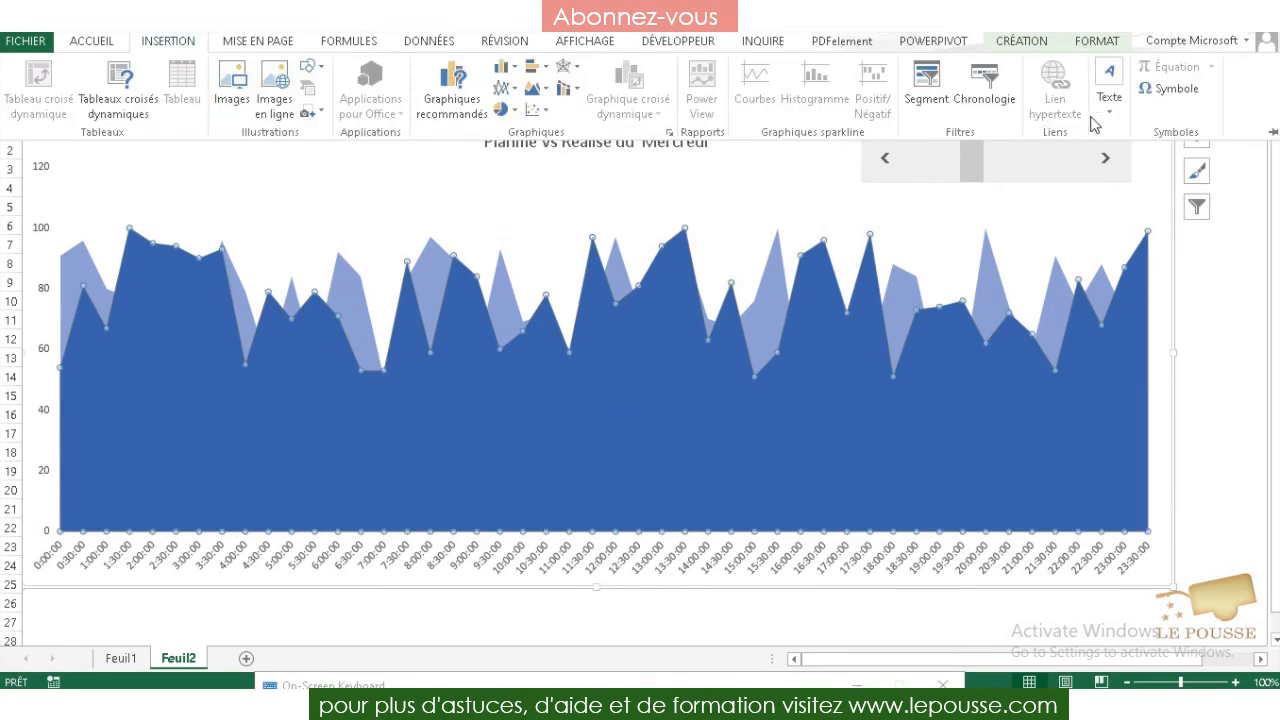
{"action": "left_click", "coordinate": [1110, 105]}
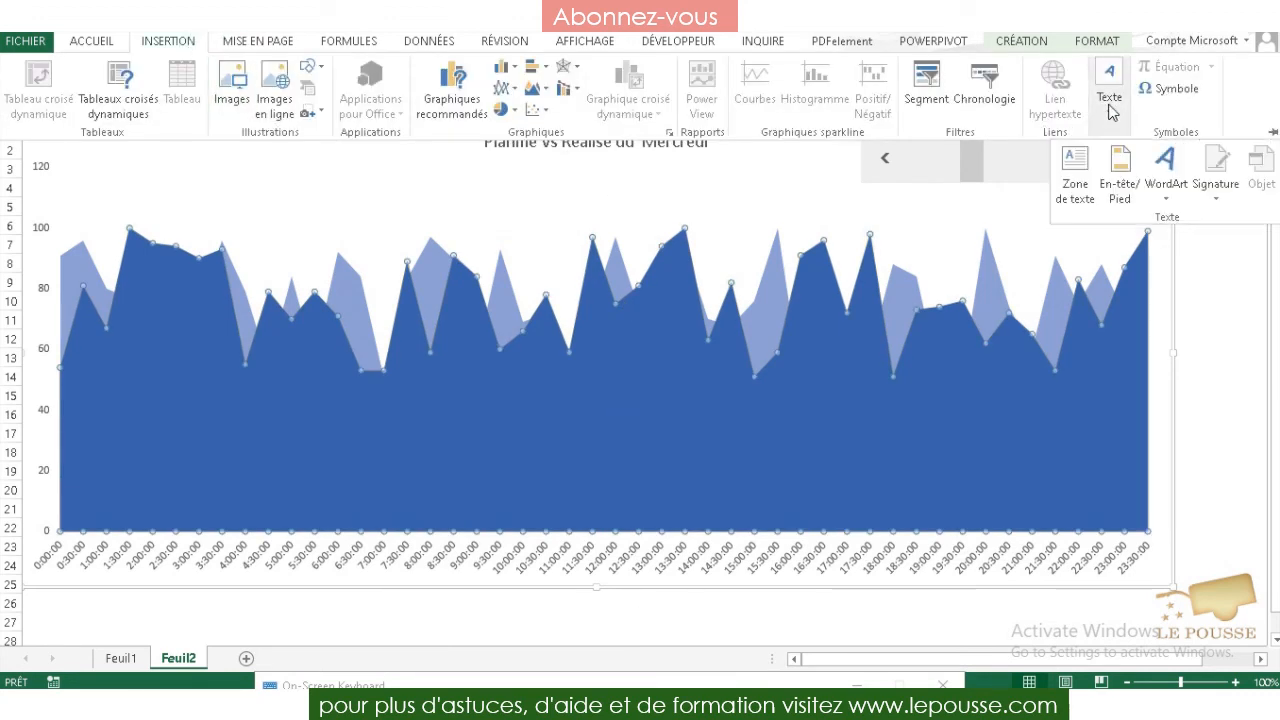
{"action": "left_click", "coordinate": [1166, 172]}
{"action": "left_click", "coordinate": [1046, 352]}
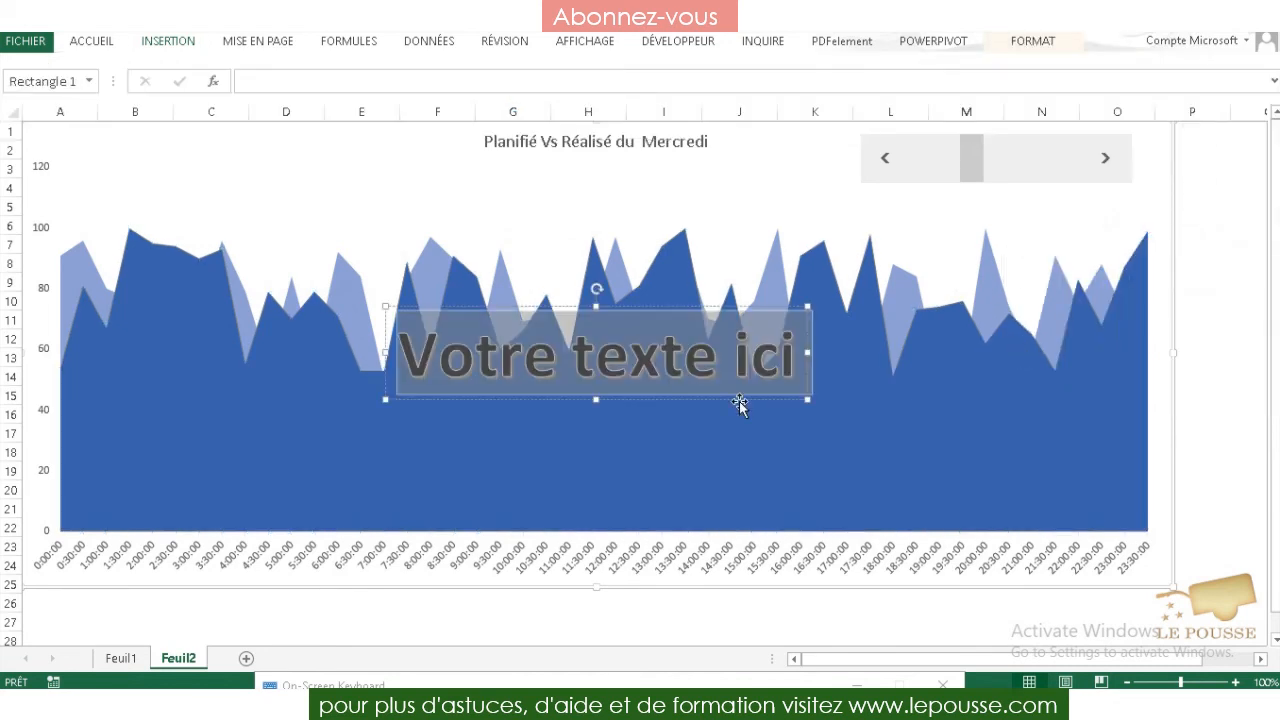
Step: Replace the WordArt placeholder text with "Tableau de bord en chaine de montagne"
{"action": "type", "text": "tQ"}
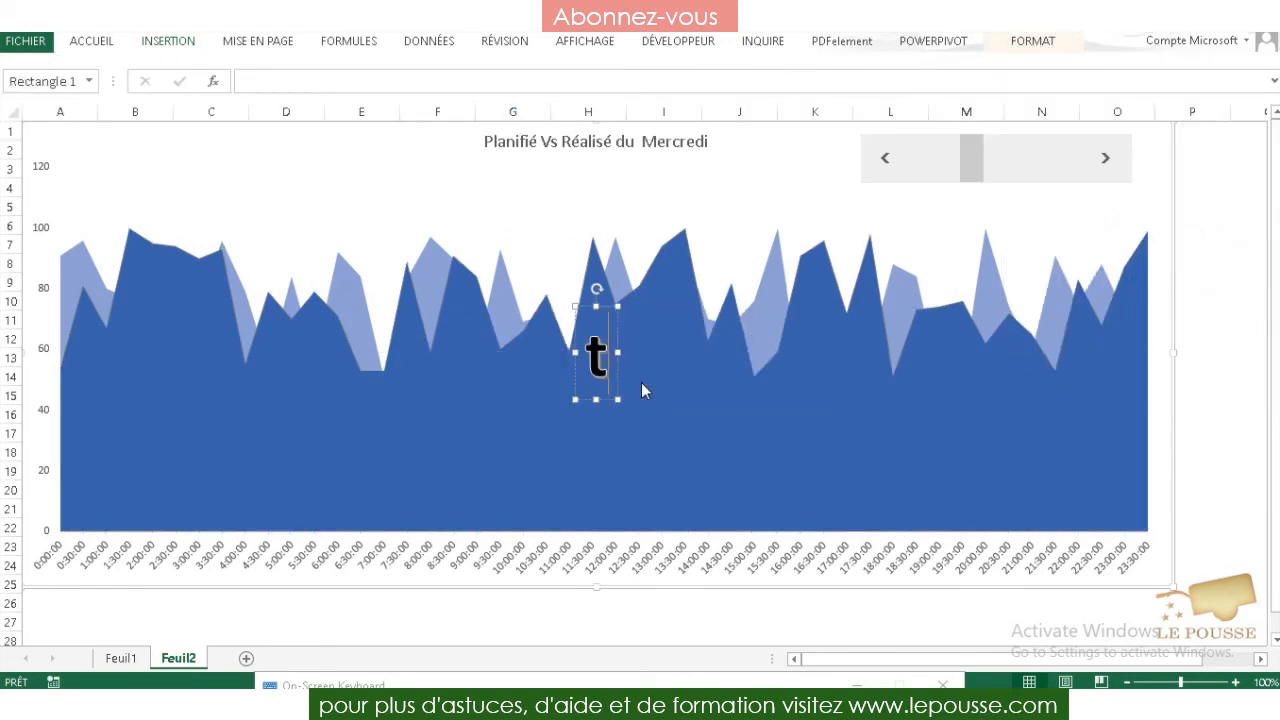
{"action": "key", "text": "BackSpace"}
{"action": "key", "text": "BackSpace"}
{"action": "type", "text": "Tqbl"}
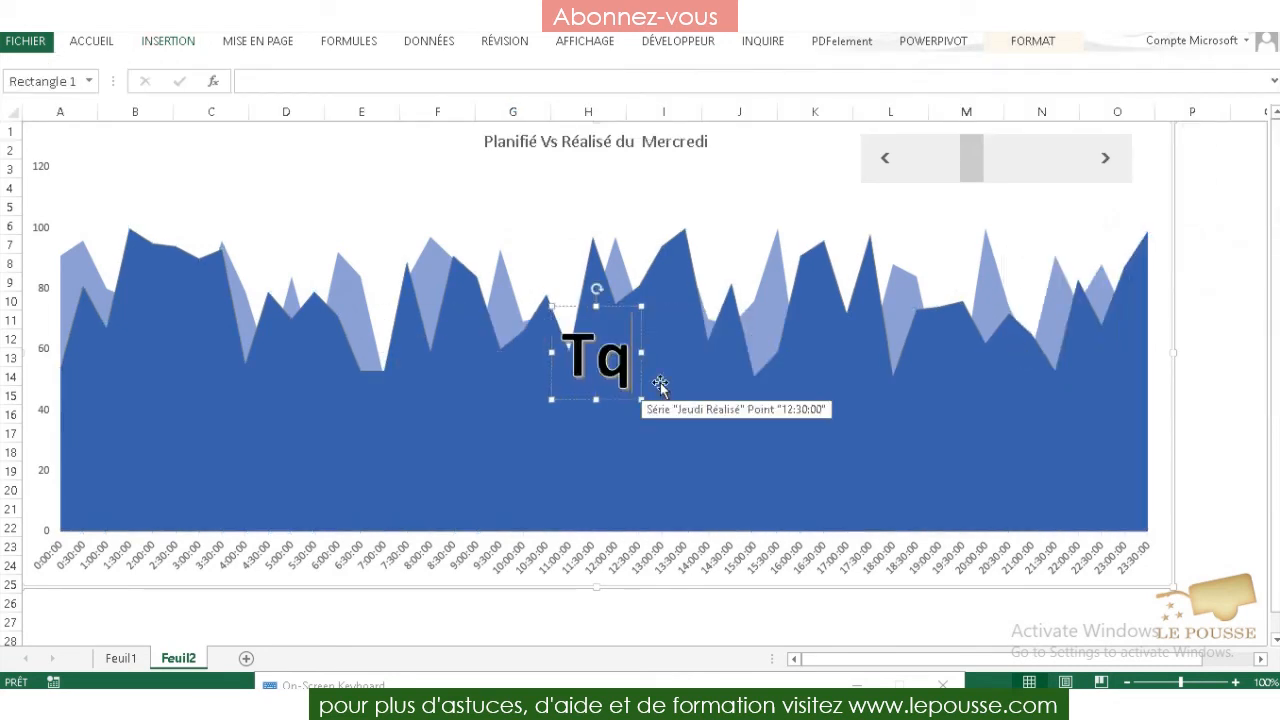
{"action": "key", "text": "BackSpace"}
{"action": "key", "text": "BackSpace"}
{"action": "key", "text": "BackSpace"}
{"action": "type", "text": "abl"}
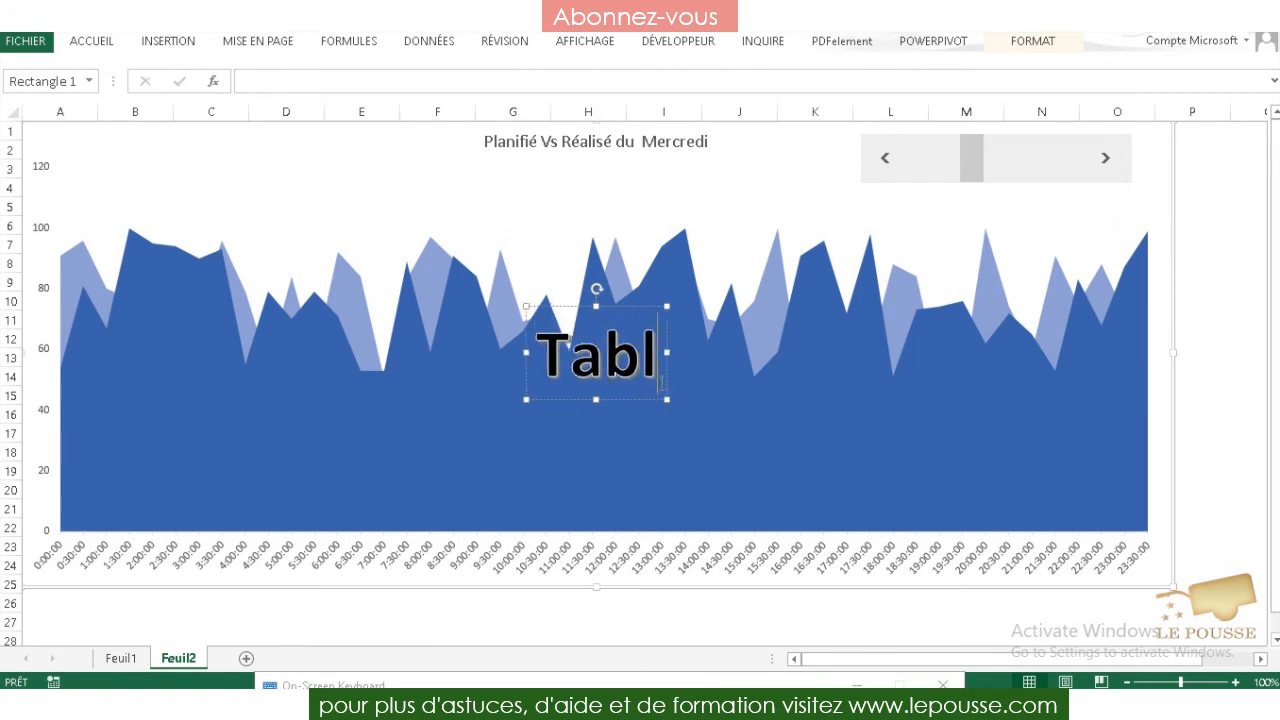
{"action": "type", "text": "eau de bord"}
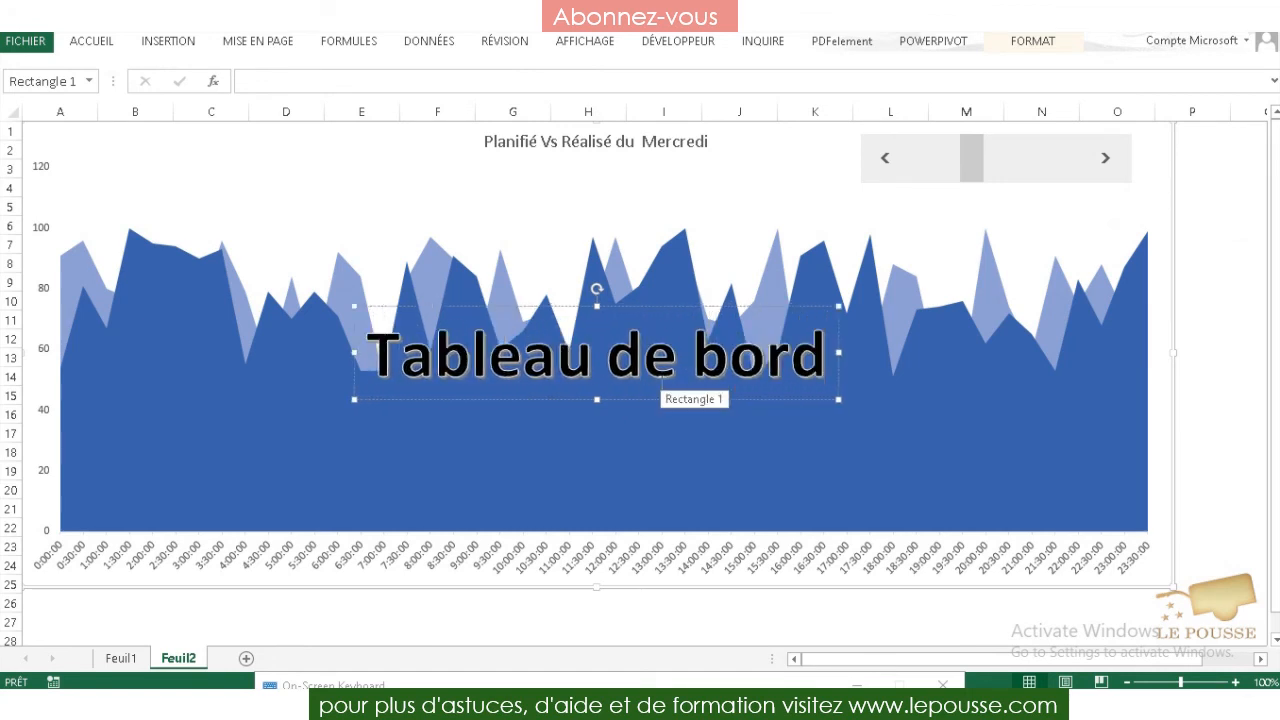
{"action": "type", "text": " e"}
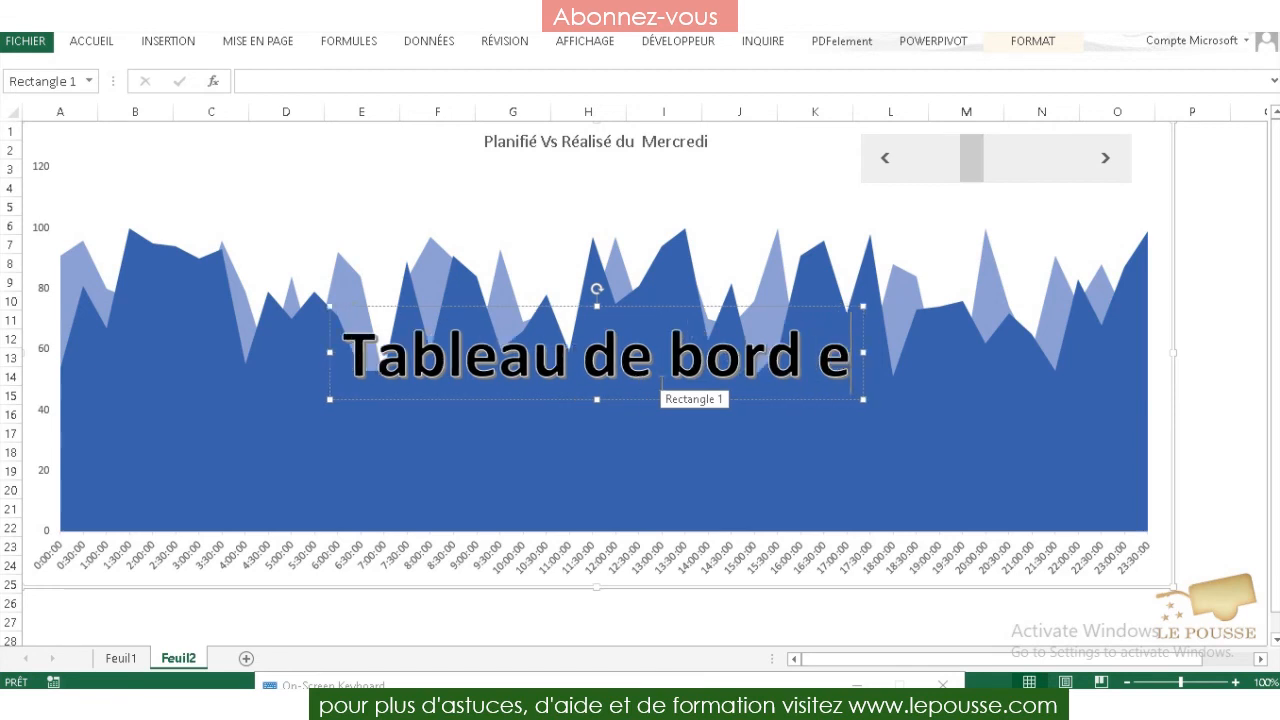
{"action": "type", "text": "n chaine de "}
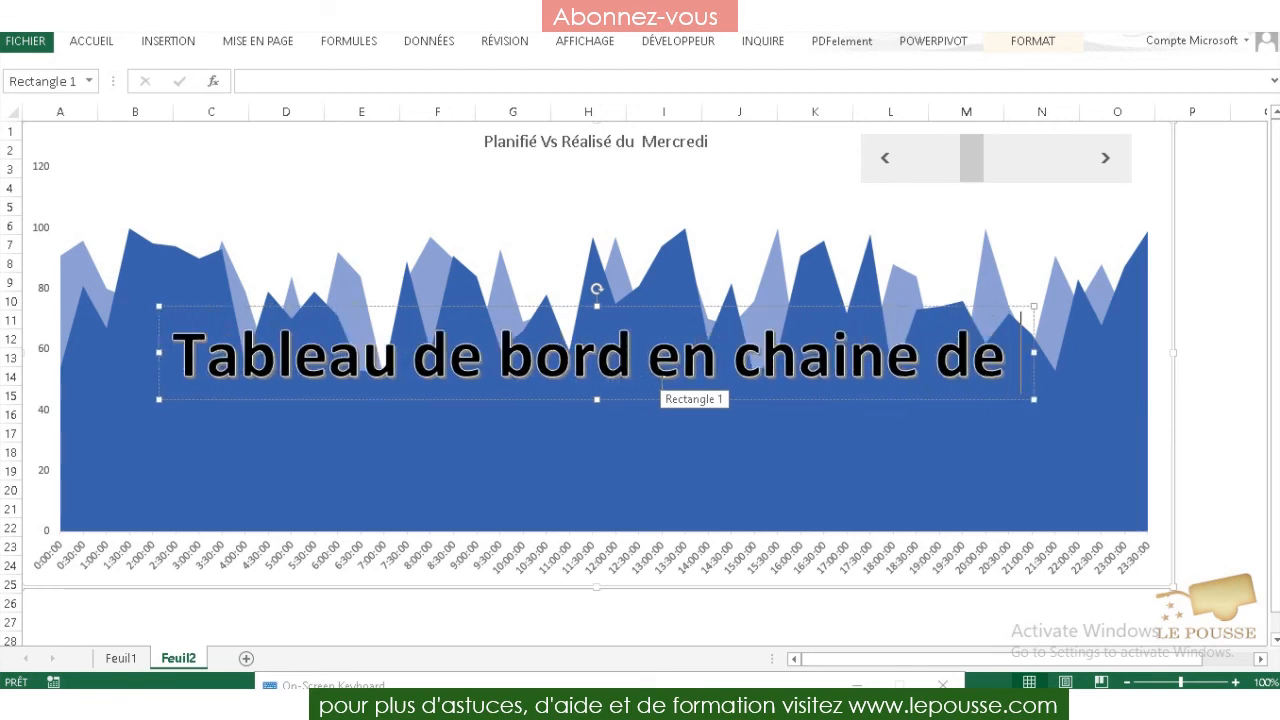
{"action": "type", "text": "montagne"}
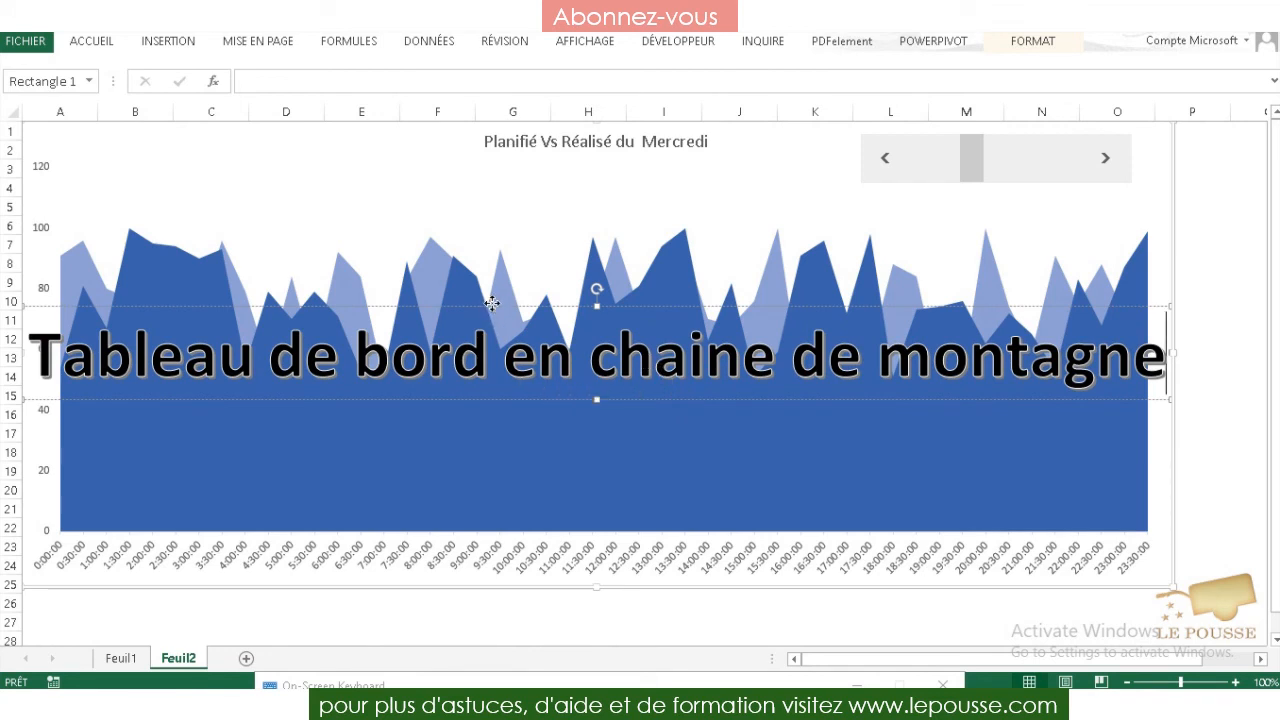
Step: Reduce the WordArt title's font size to 36
{"action": "left_click", "coordinate": [92, 41]}
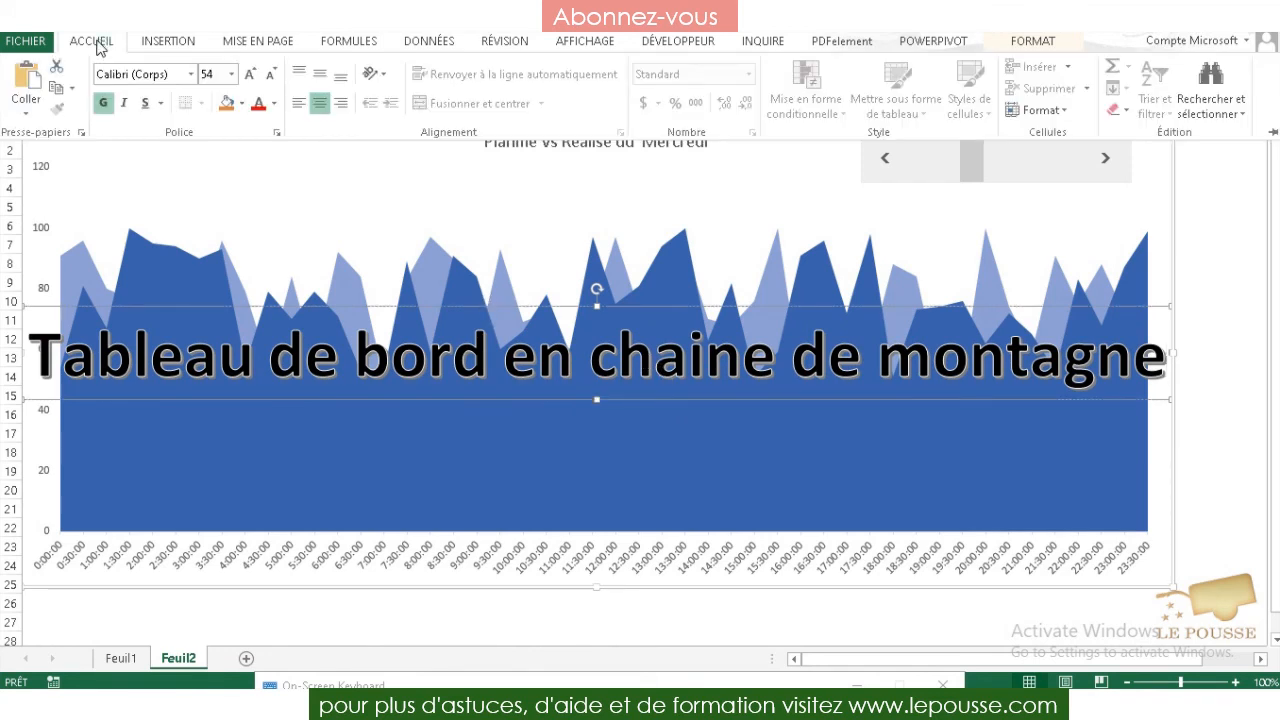
{"action": "left_click", "coordinate": [274, 76]}
{"action": "left_click", "coordinate": [274, 76]}
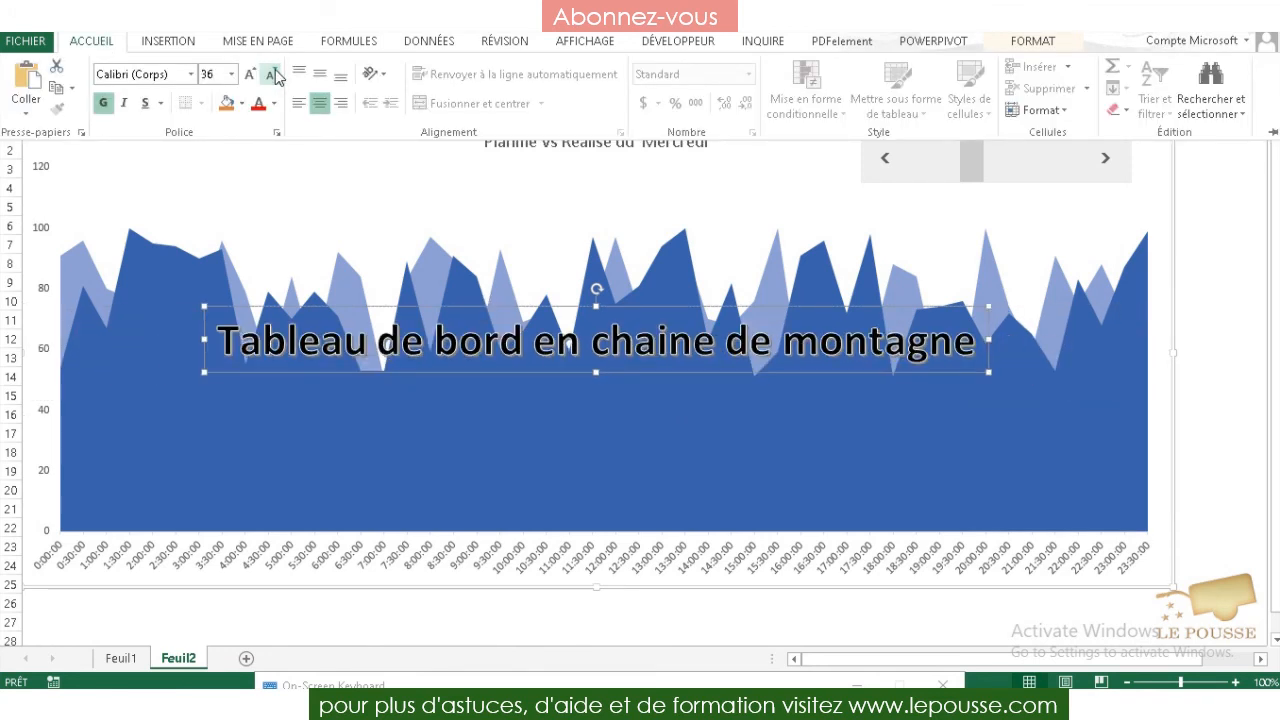
Step: Try to move the WordArt title out of the chart to the area below it
{"action": "left_click", "coordinate": [499, 373]}
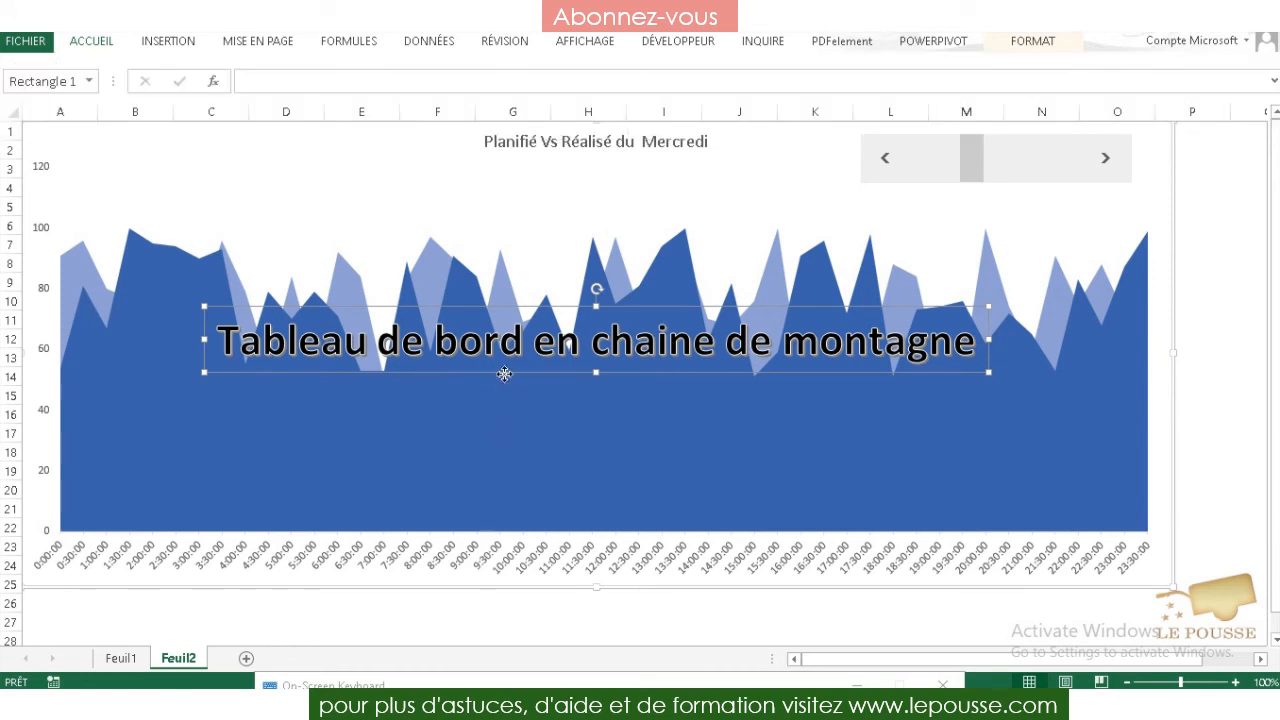
{"action": "left_click_drag", "start_coordinate": [502, 370], "coordinate": [498, 597]}
{"action": "scroll", "coordinate": [498, 597], "scroll_direction": "down", "scroll_amount": 2}
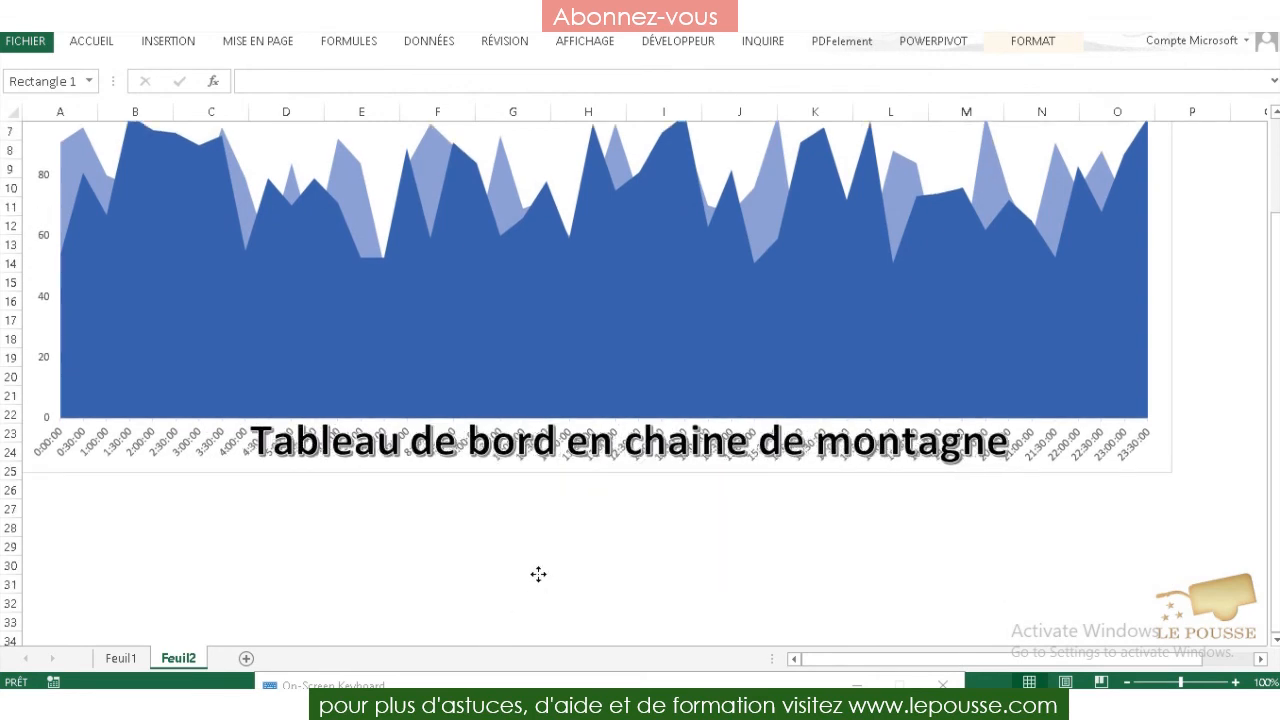
{"action": "left_click_drag", "start_coordinate": [520, 438], "coordinate": [597, 442]}
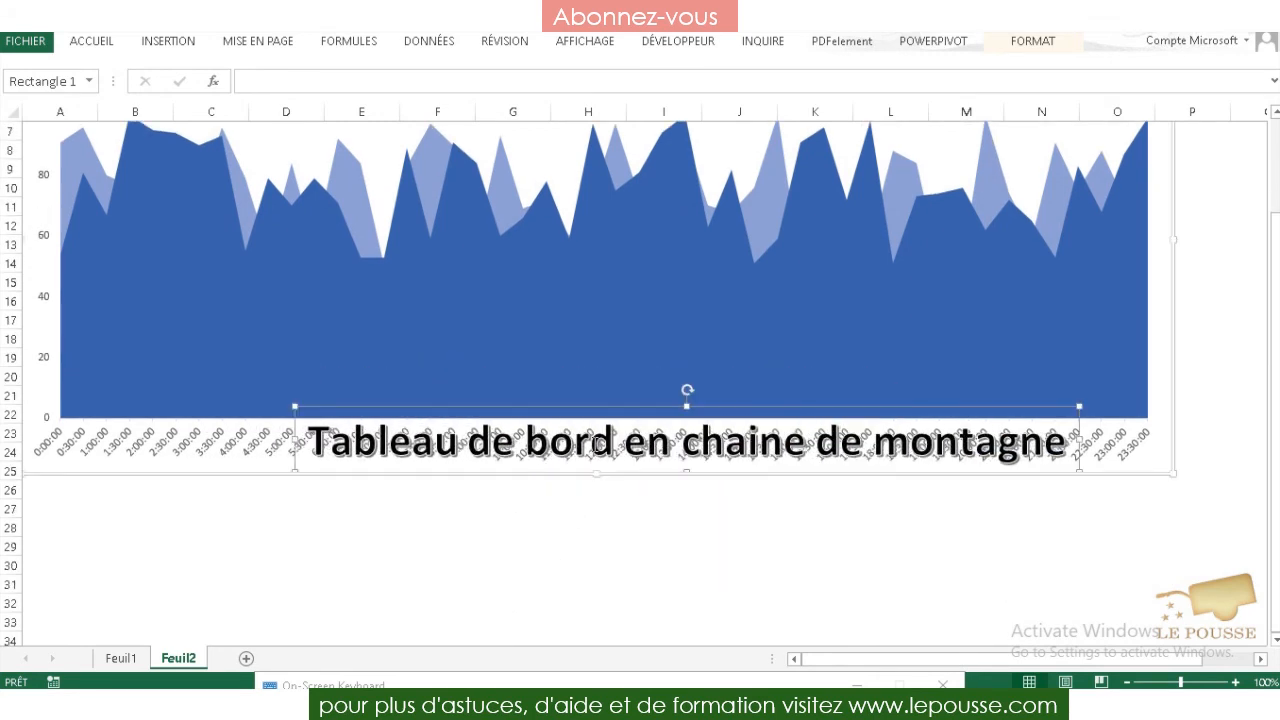
Step: Cut the WordArt title from the chart, paste it onto the sheet at G28 and place it centred along the chart's lower edge
{"action": "left_click", "coordinate": [594, 401]}
{"action": "left_click", "coordinate": [528, 522]}
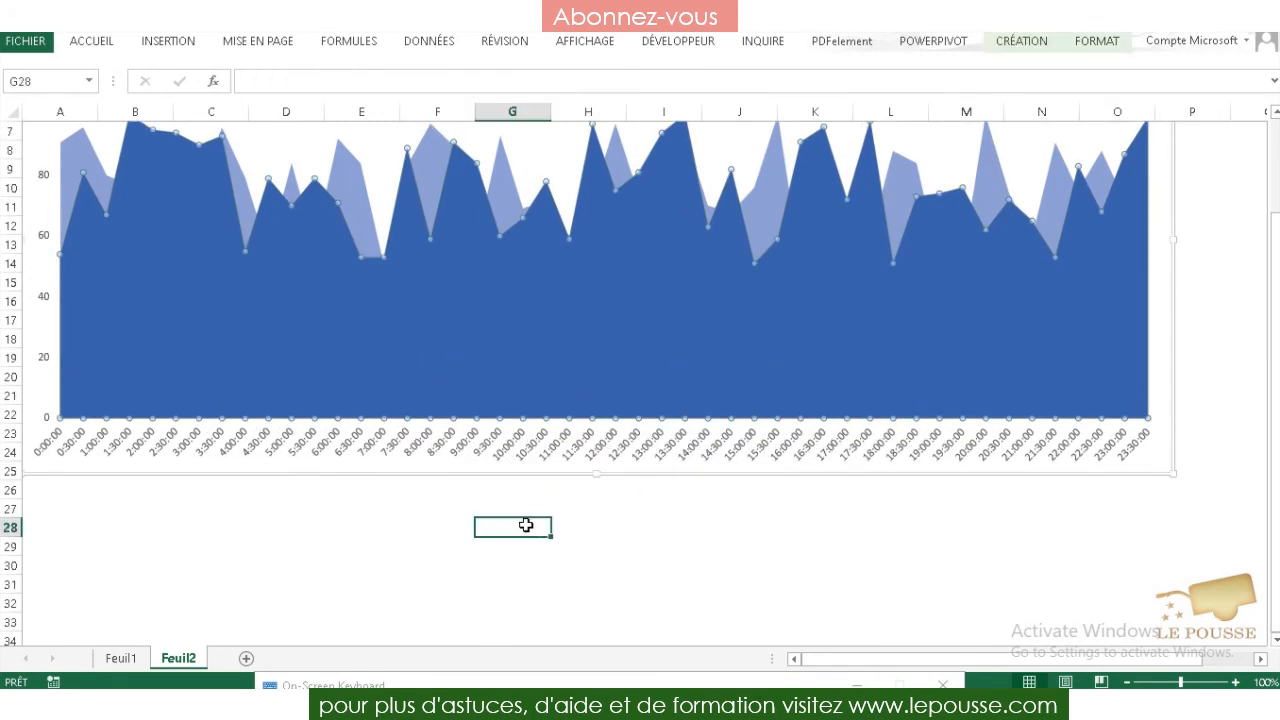
{"action": "key", "text": "ctrl+v"}
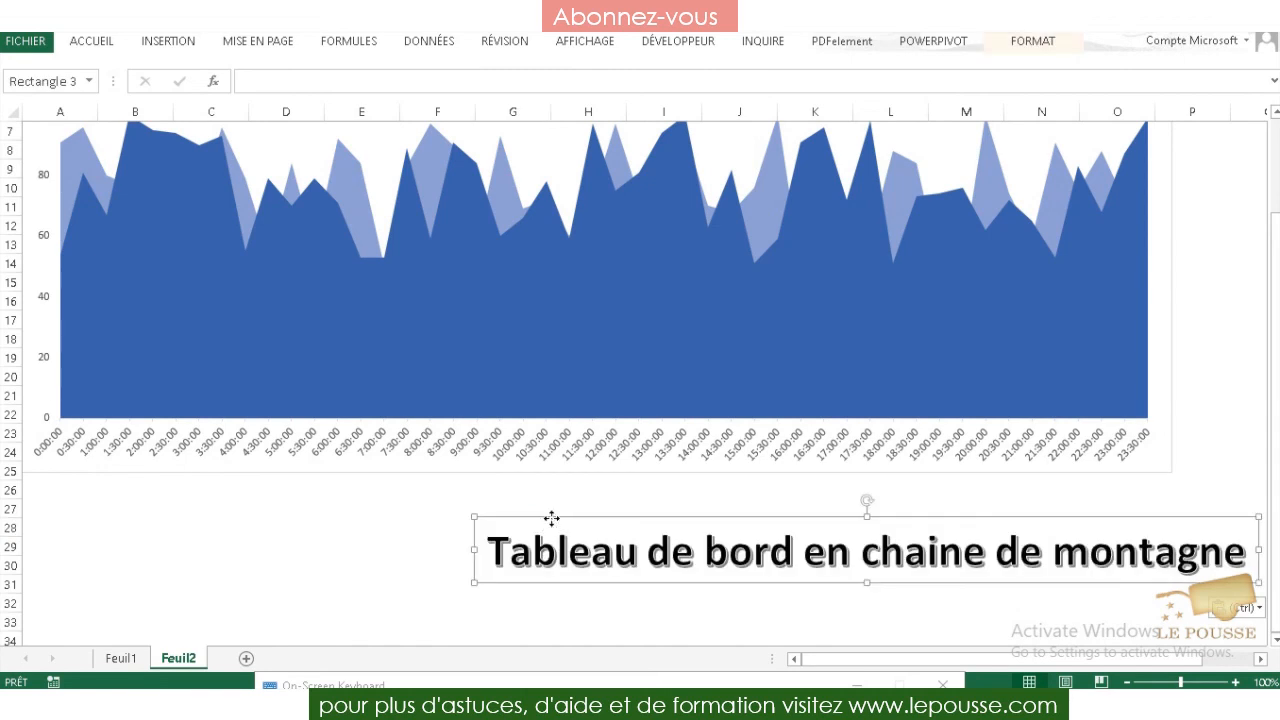
{"action": "left_click_drag", "start_coordinate": [551, 518], "coordinate": [331, 449]}
{"action": "scroll", "coordinate": [549, 455], "scroll_direction": "up", "scroll_amount": 2}
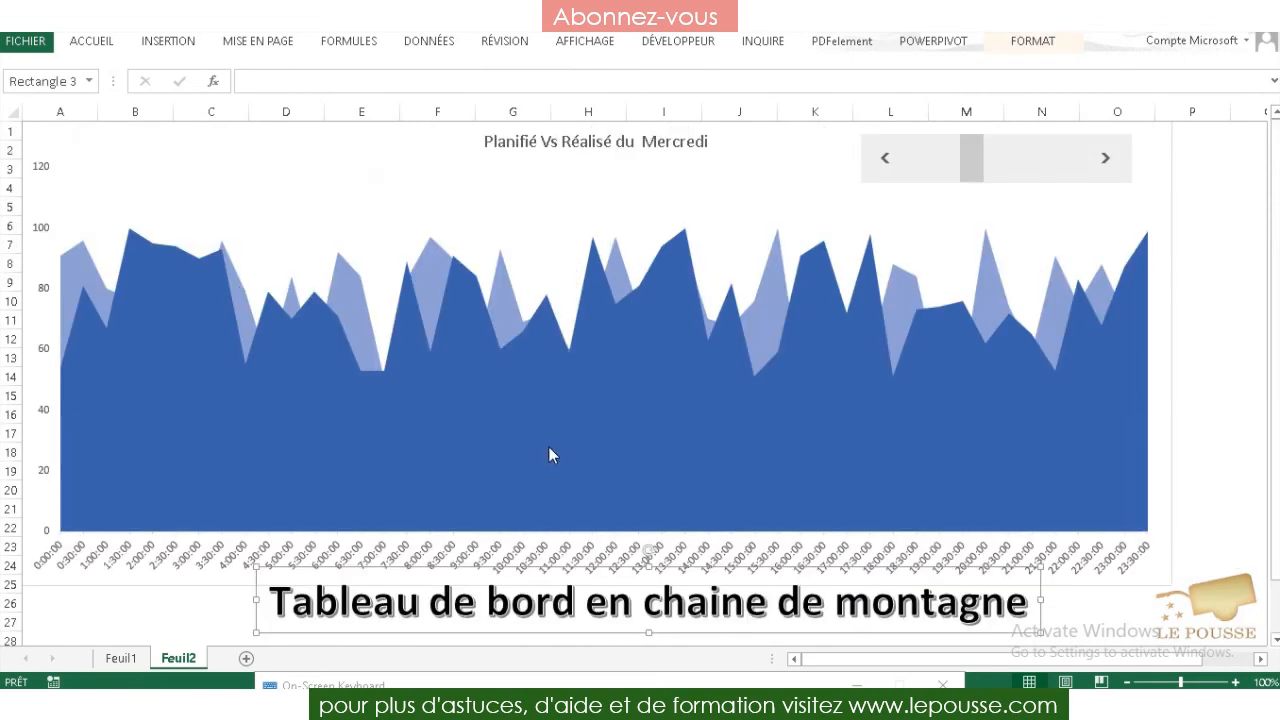
Step: Hide the formula bar and the row and column headings, leaving the WordArt title deselected
{"action": "left_click", "coordinate": [585, 44]}
{"action": "left_click", "coordinate": [314, 74]}
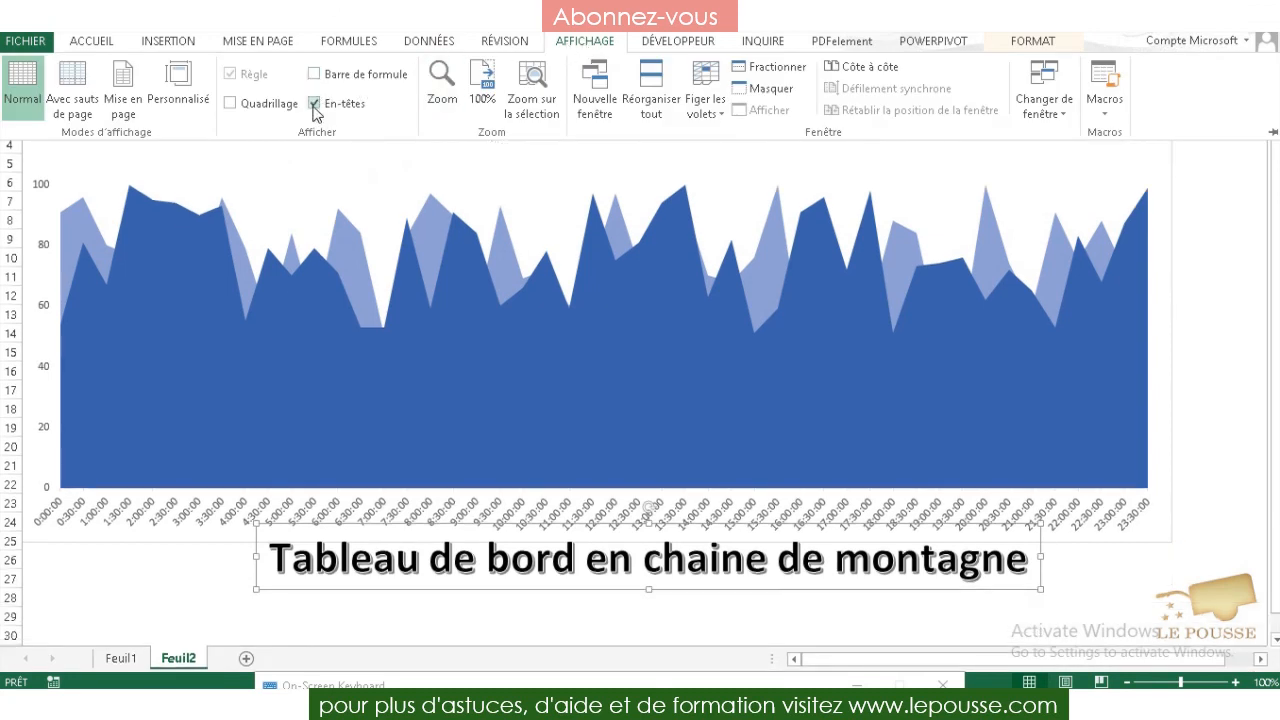
{"action": "left_click", "coordinate": [314, 104]}
{"action": "left_click", "coordinate": [1226, 320]}
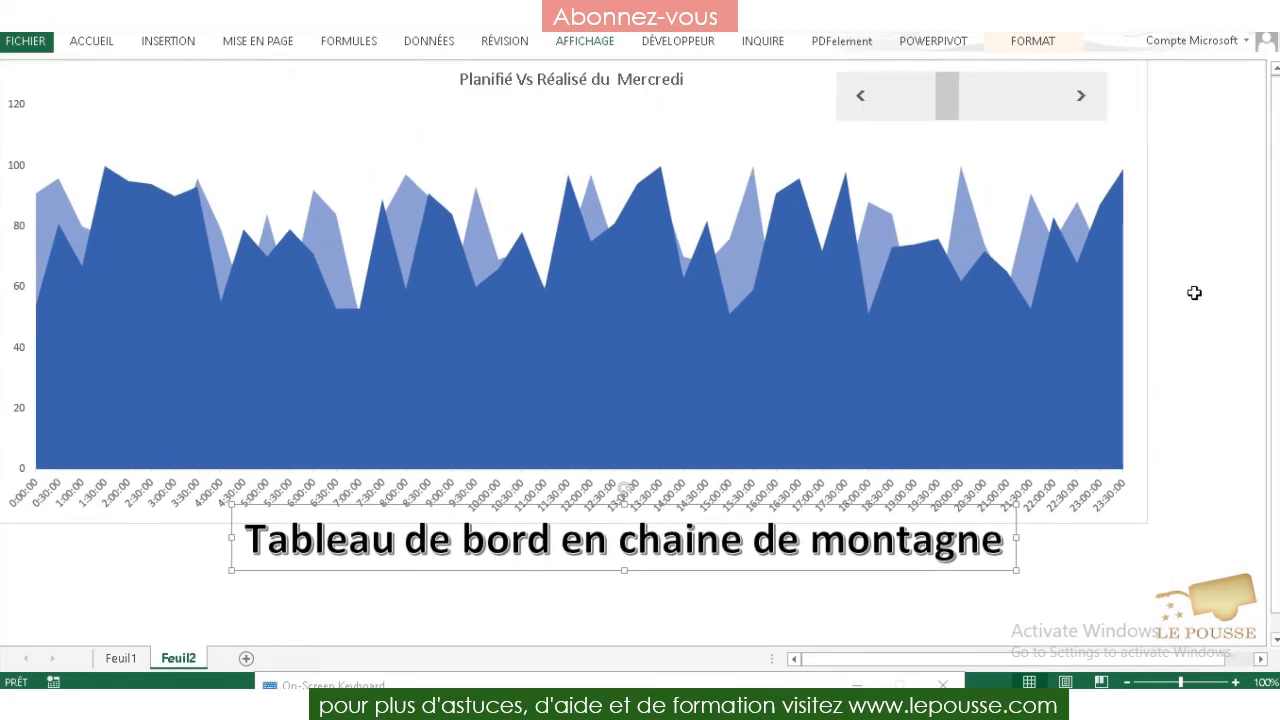
{"action": "left_click", "coordinate": [1194, 292]}
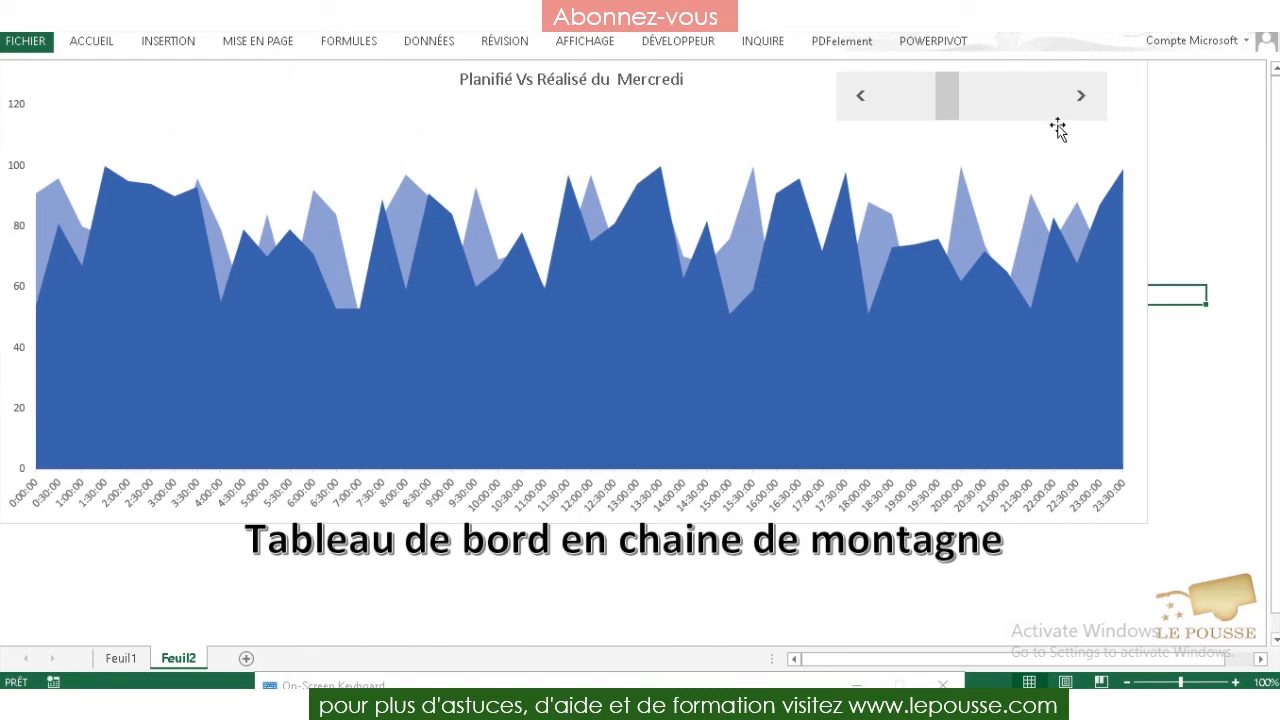
Step: Test the finished dashboard with the scroll bar, going to Jeudi, back to Lundi, forward to Samedi and back to Jeudi
{"action": "left_click", "coordinate": [1082, 98]}
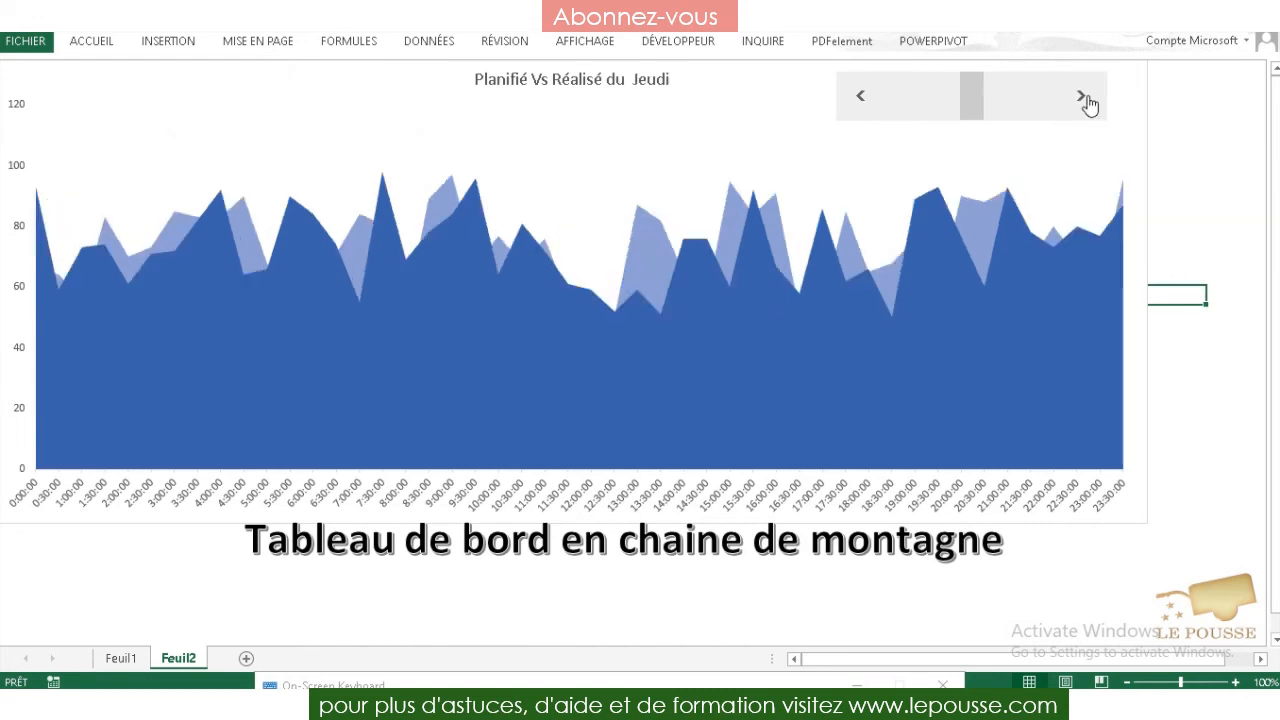
{"action": "left_click", "coordinate": [851, 100]}
{"action": "left_click", "coordinate": [851, 100]}
{"action": "left_click", "coordinate": [851, 100]}
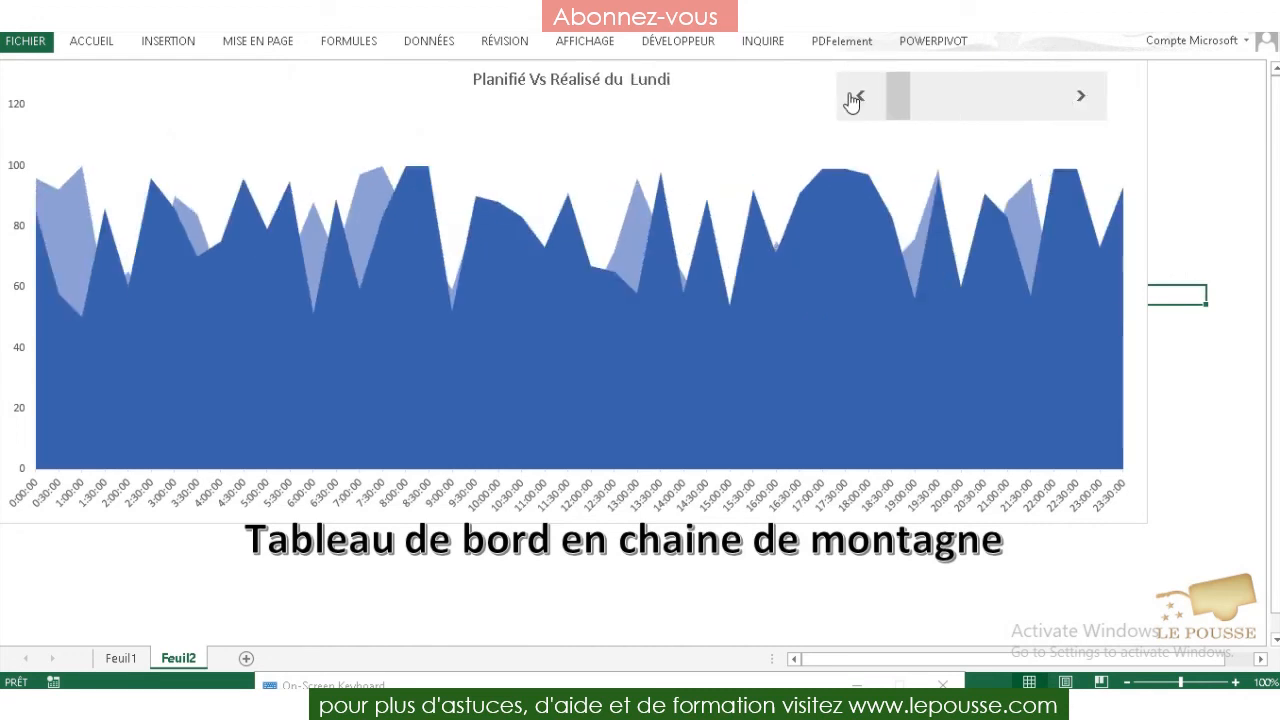
{"action": "left_click", "coordinate": [1081, 100]}
{"action": "left_click", "coordinate": [1083, 103]}
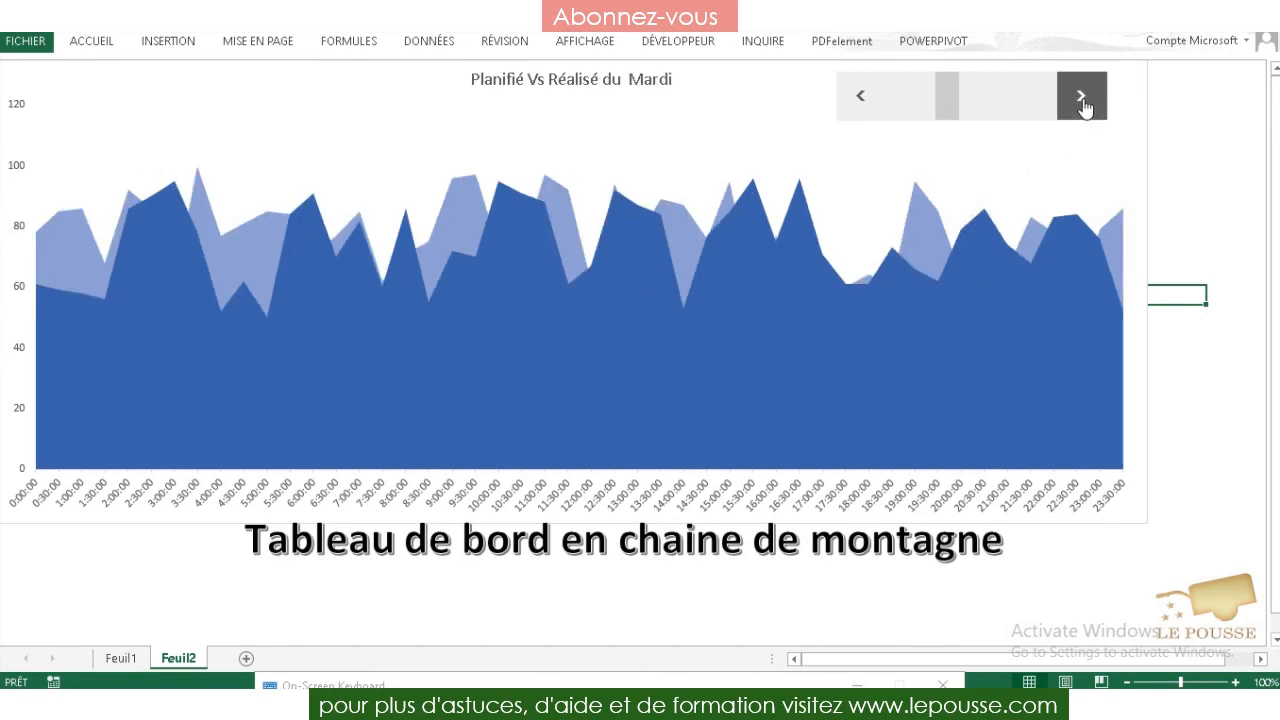
{"action": "left_click", "coordinate": [1083, 103]}
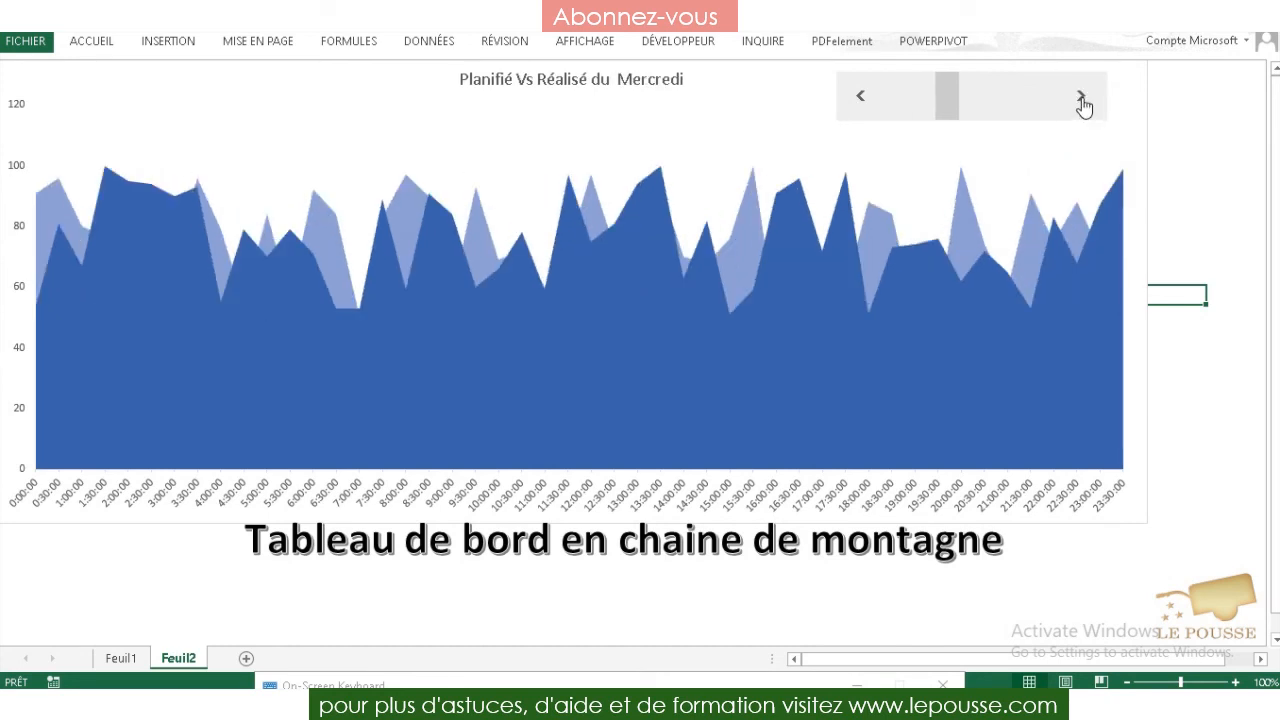
{"action": "left_click", "coordinate": [1083, 103]}
{"action": "left_click", "coordinate": [1083, 103]}
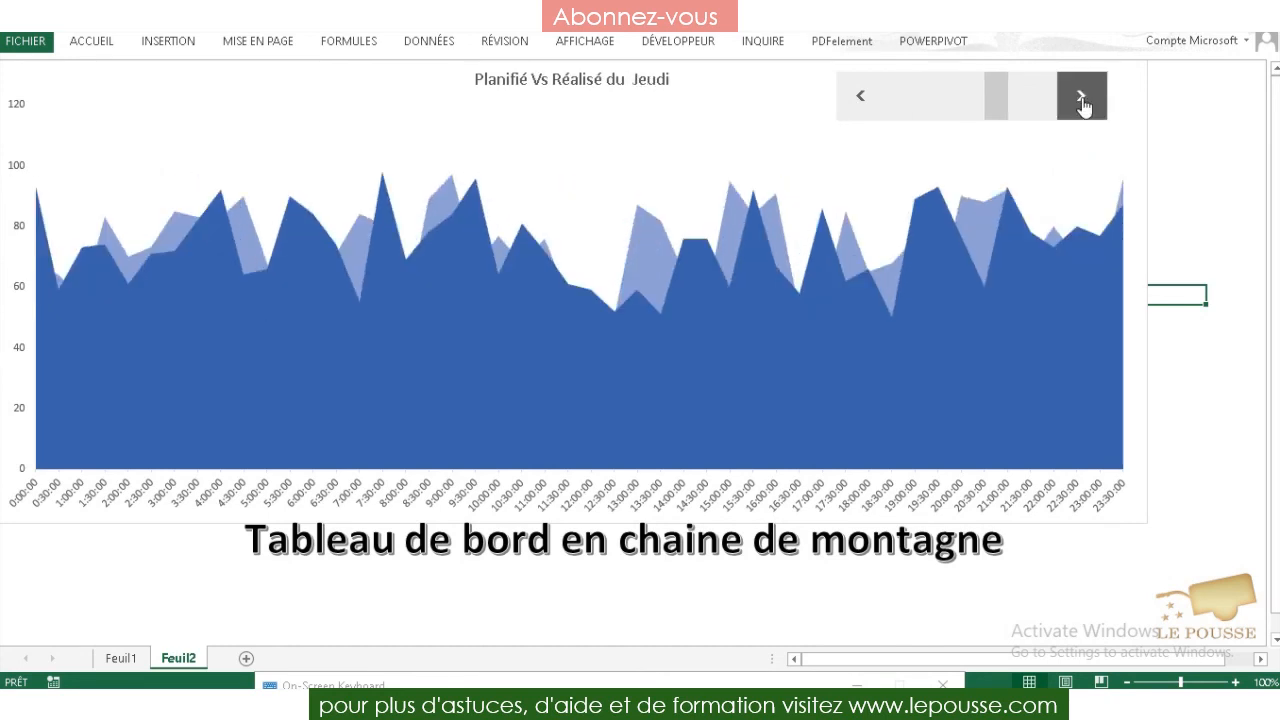
{"action": "left_click", "coordinate": [1083, 103]}
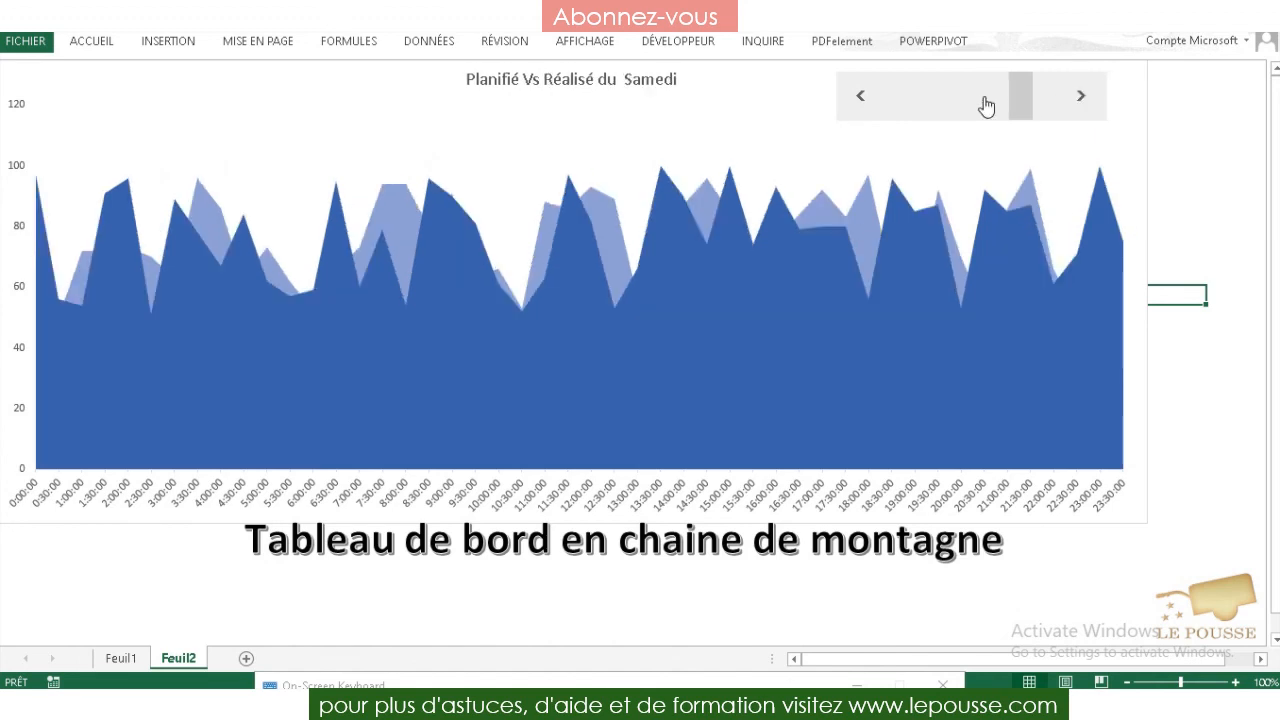
{"action": "left_click", "coordinate": [864, 100]}
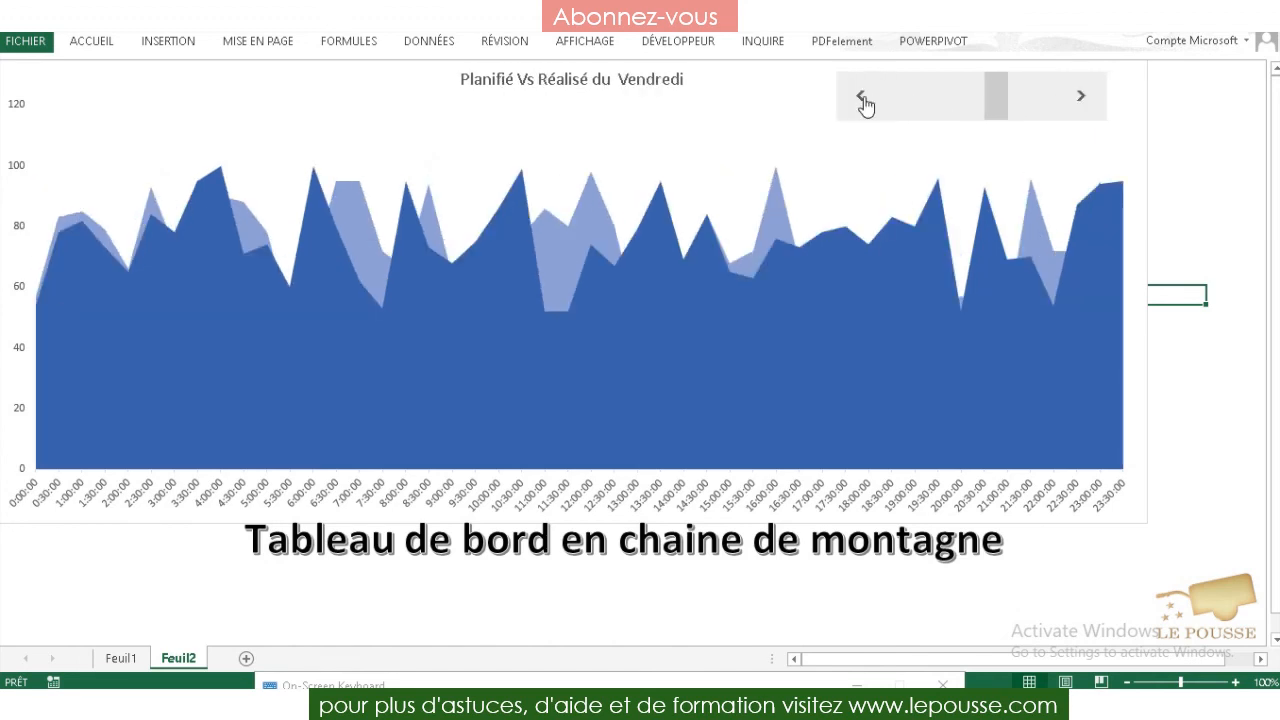
{"action": "left_click", "coordinate": [864, 100]}
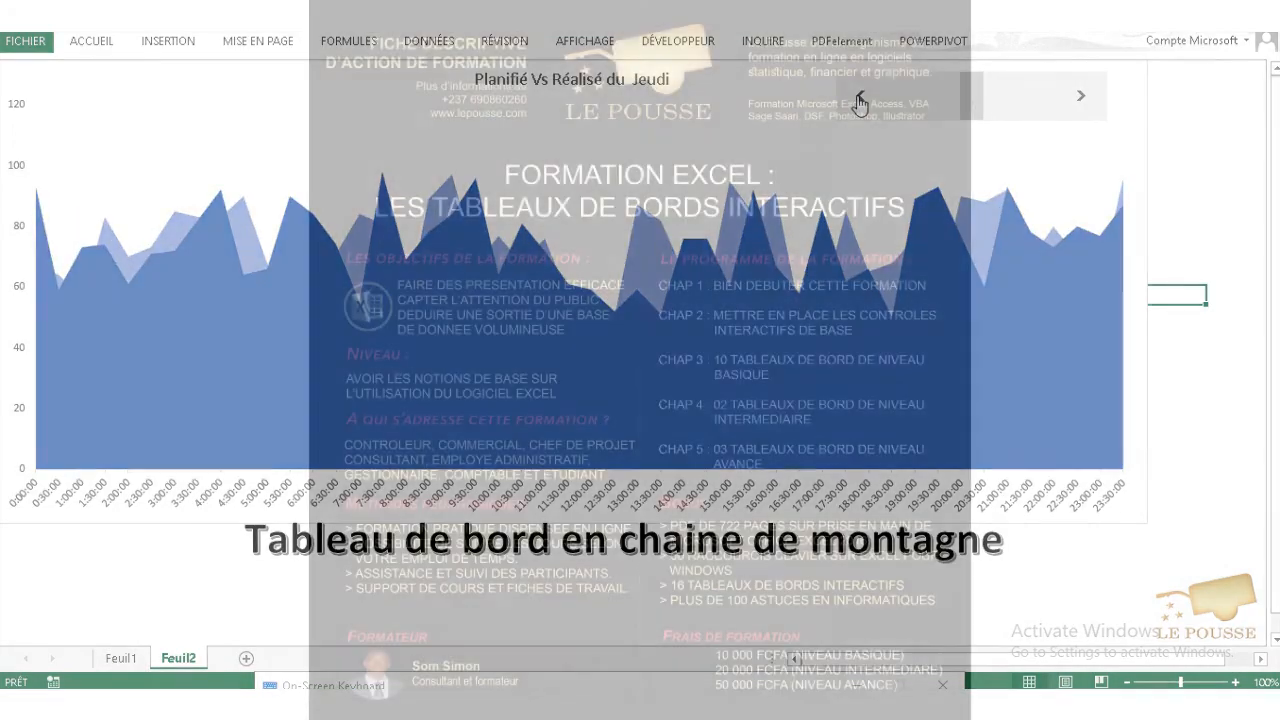